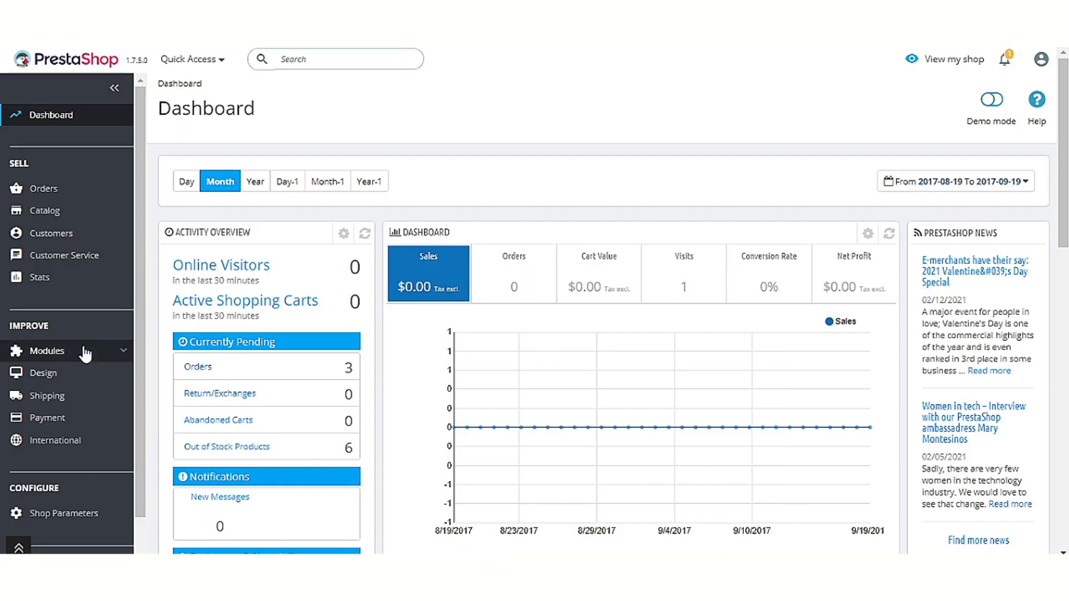
Open the configuration page of the Marketplace Product Label module.
mouse_move(84, 351)
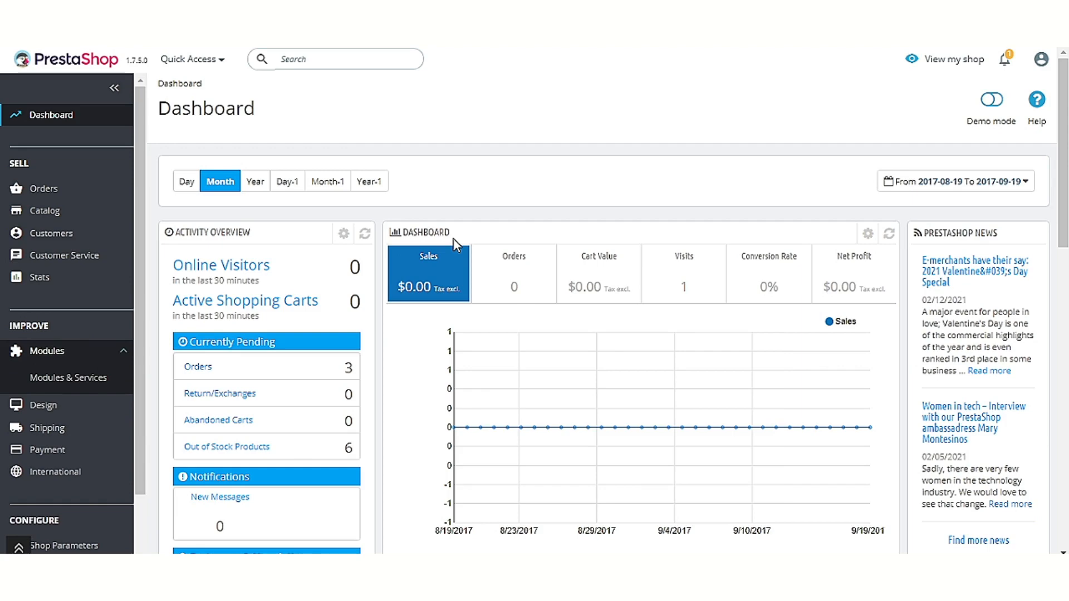
scroll(857, 281, down, 20)
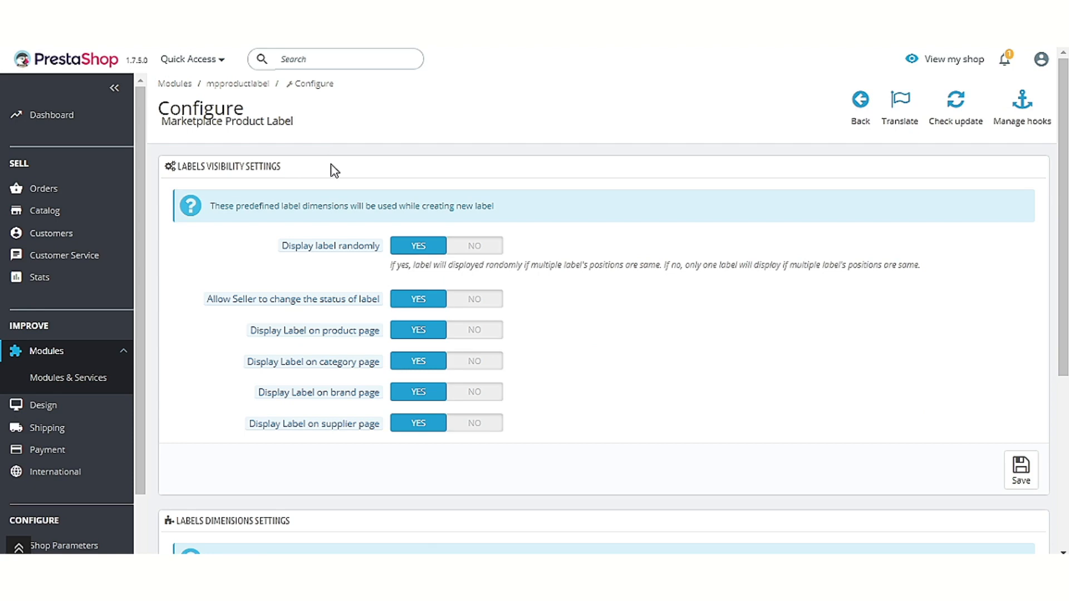
Examine the Labels Visibility Settings and Labels Dimensions Settings sections of the module configuration.
drag(331, 164, 176, 163)
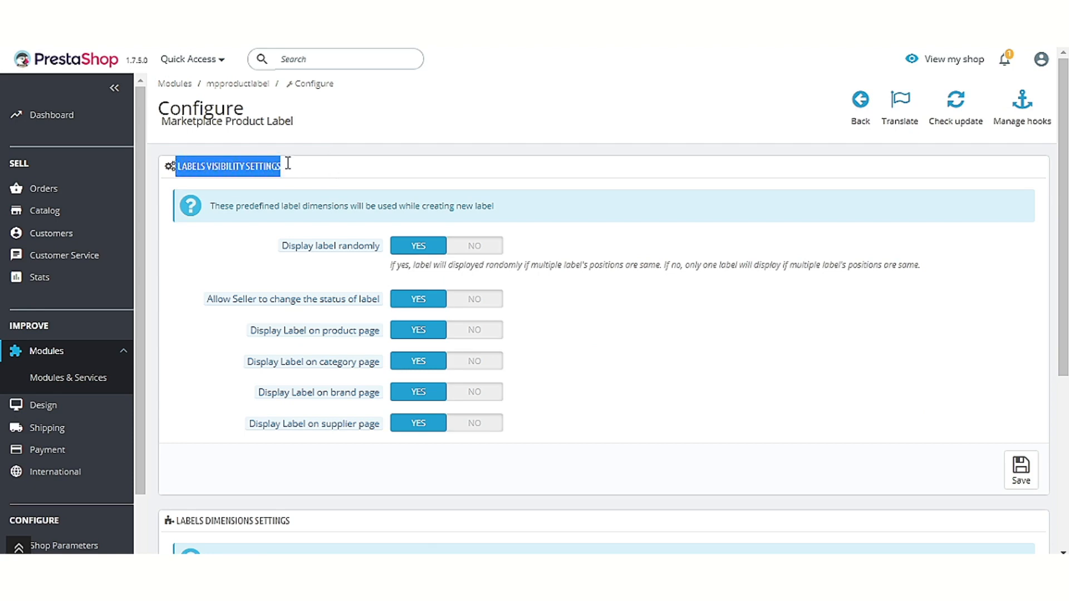
scroll(315, 164, down, 5)
drag(322, 250, 182, 245)
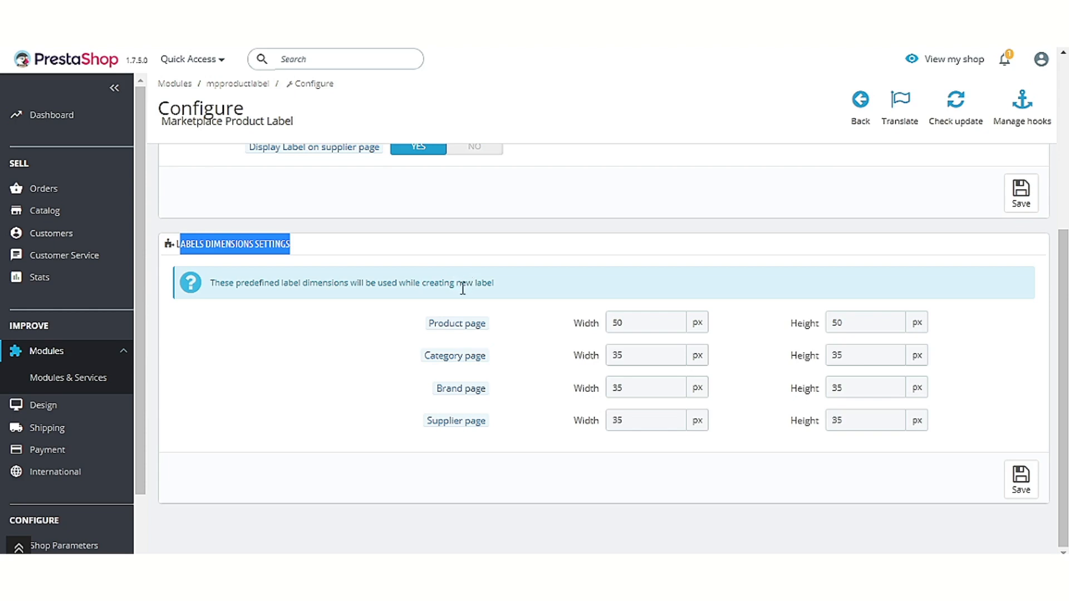
scroll(345, 331, up, 3)
scroll(348, 334, up, 2)
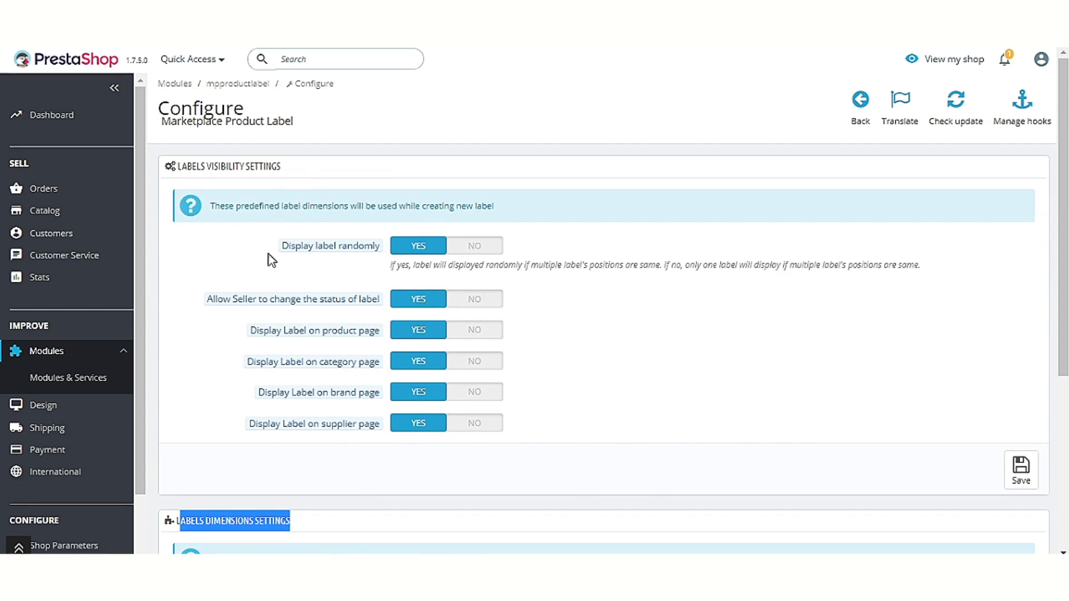
Switch the random label display and the seller's label status permission to No and back to Yes.
mouse_move(354, 250)
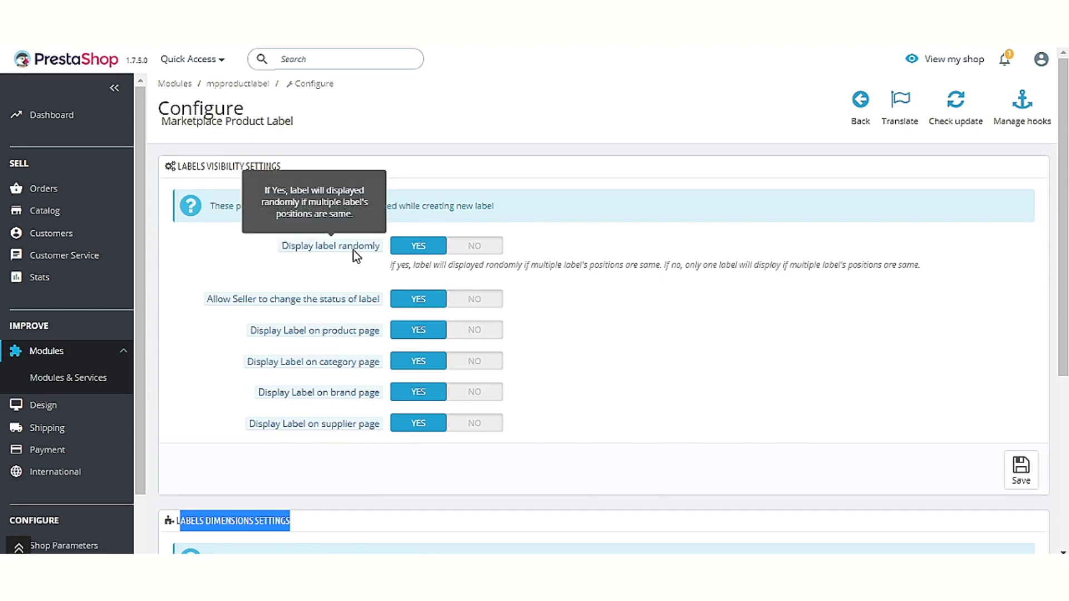
click(475, 248)
click(419, 250)
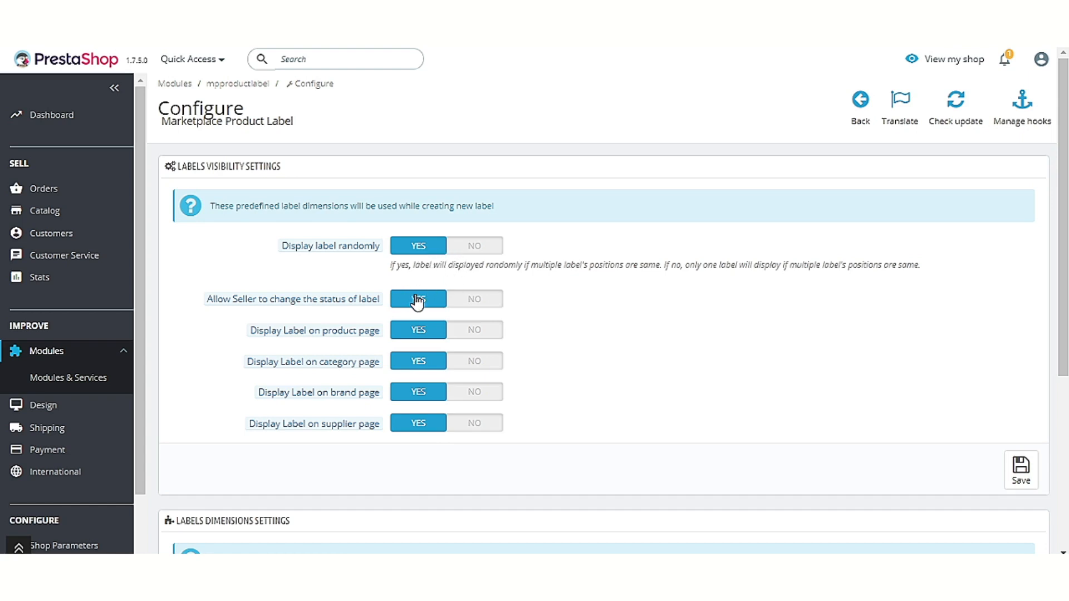
click(460, 304)
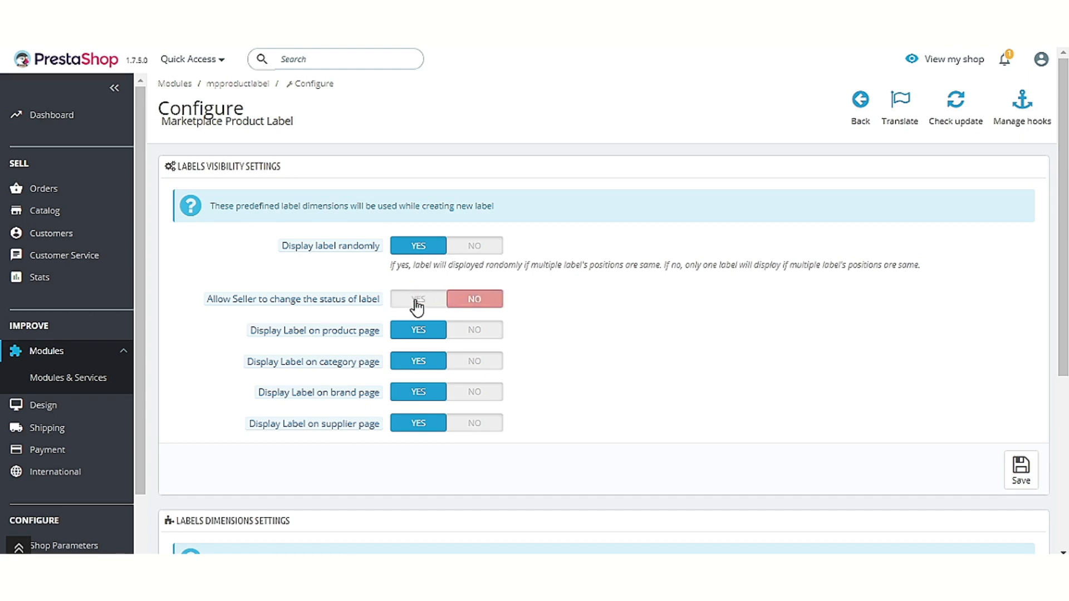
click(416, 305)
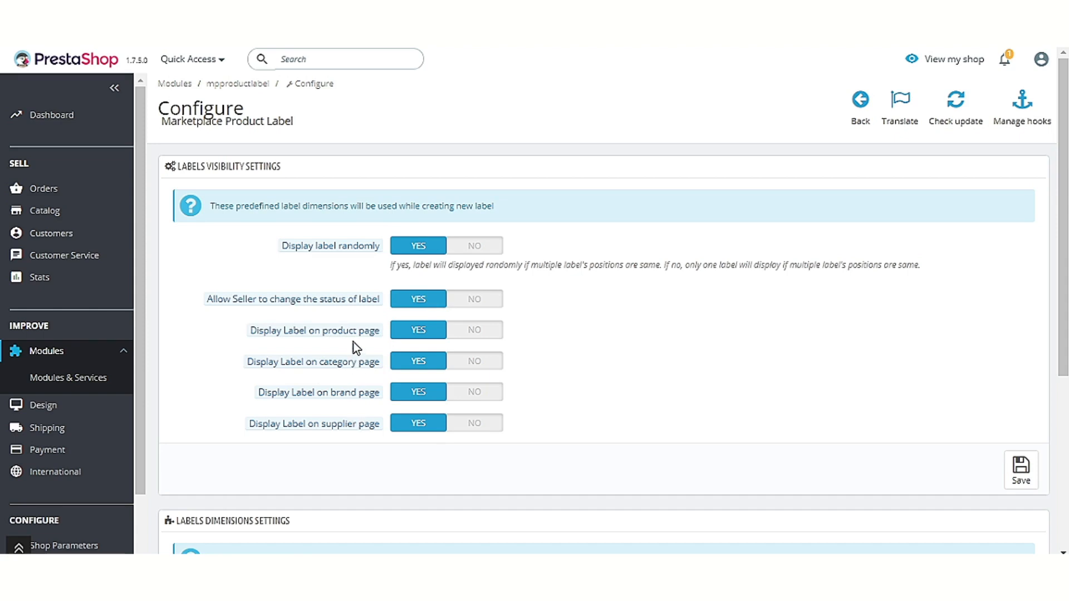
Switch label display on the product, category, brand and supplier pages to No and back to Yes.
click(468, 334)
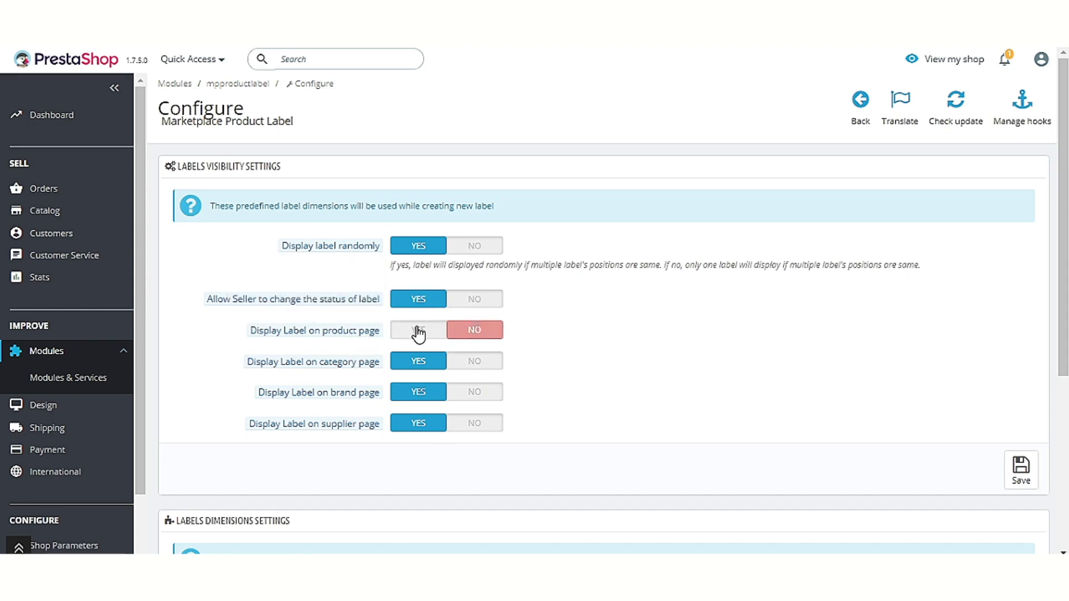
click(419, 332)
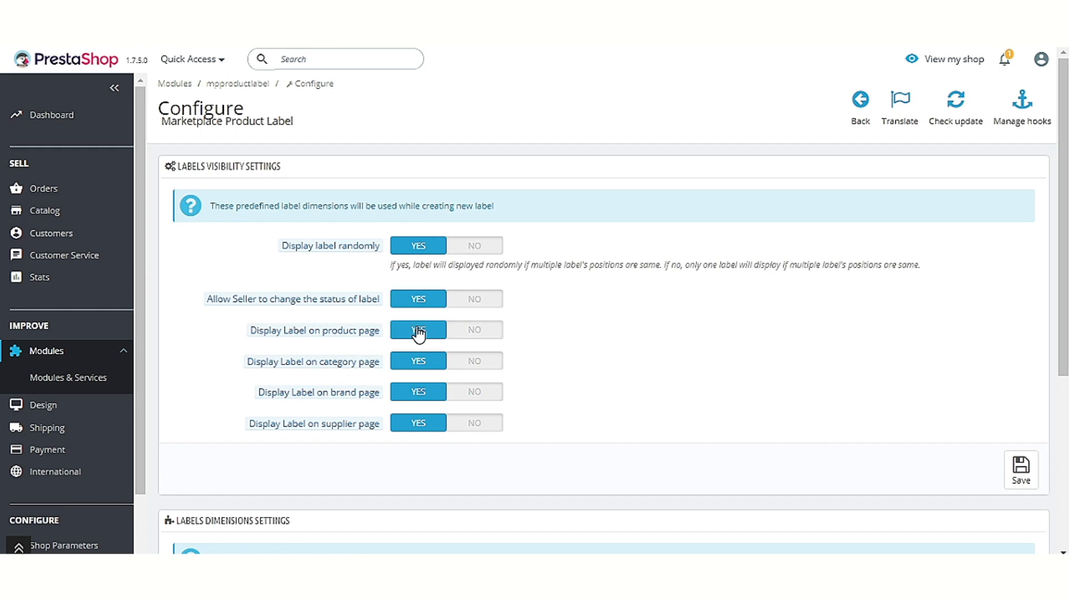
click(467, 363)
click(417, 366)
click(473, 393)
click(414, 397)
click(466, 426)
click(412, 432)
Examine the predefined label width and height for the product, category and brand pages.
scroll(573, 379, down, 3)
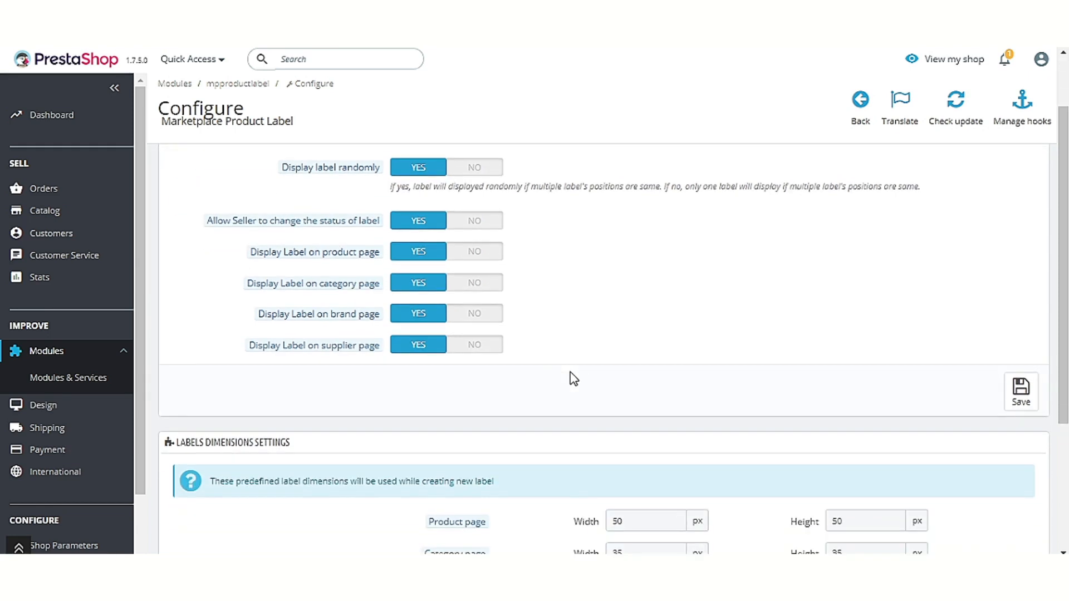
scroll(574, 378, down, 2)
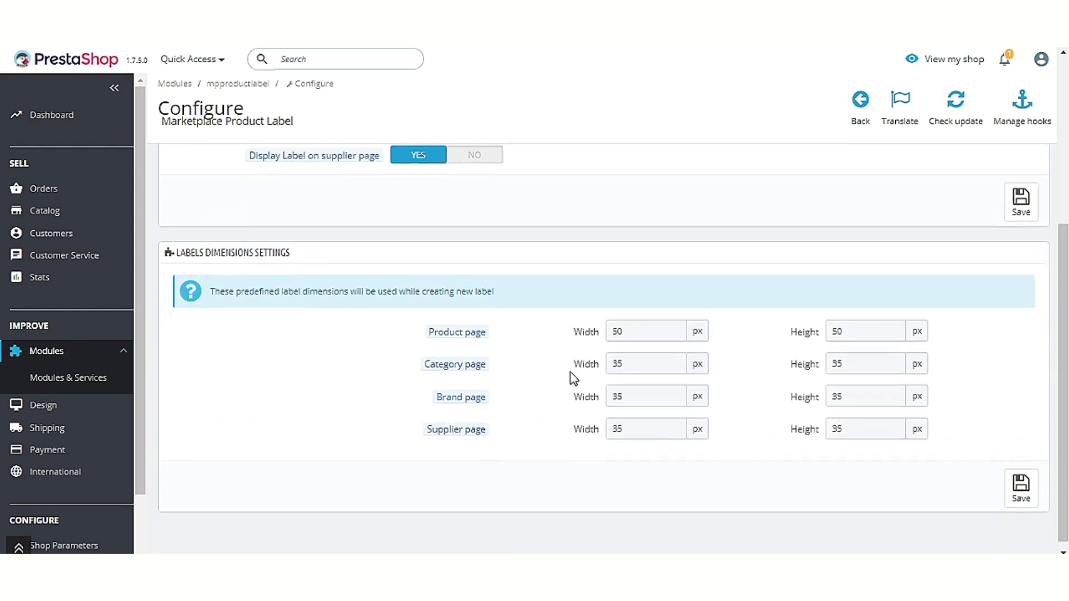
drag(322, 254, 175, 245)
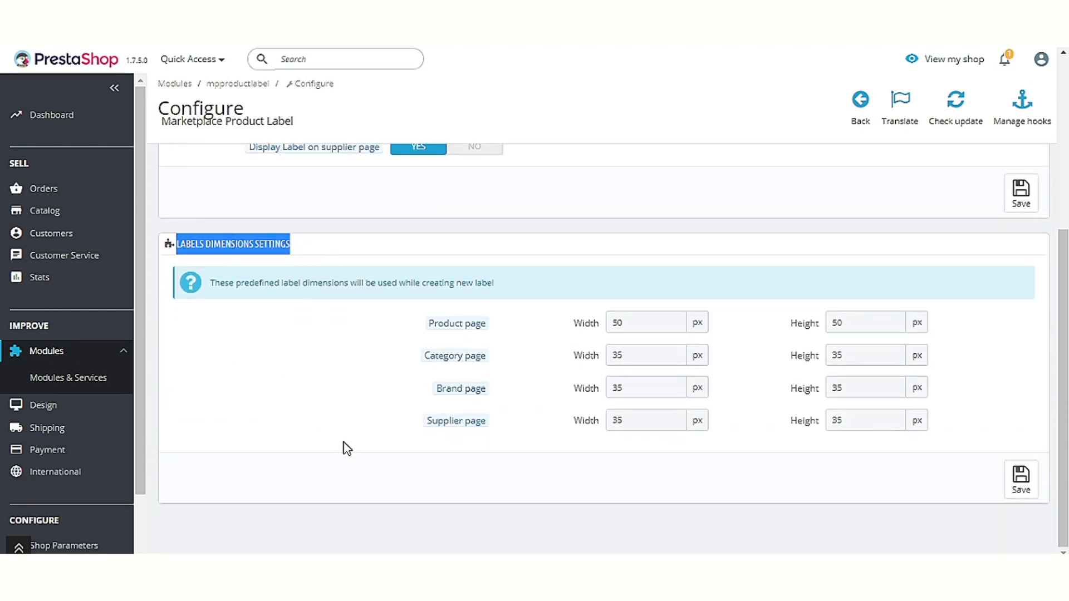
drag(656, 323, 604, 322)
drag(866, 320, 831, 321)
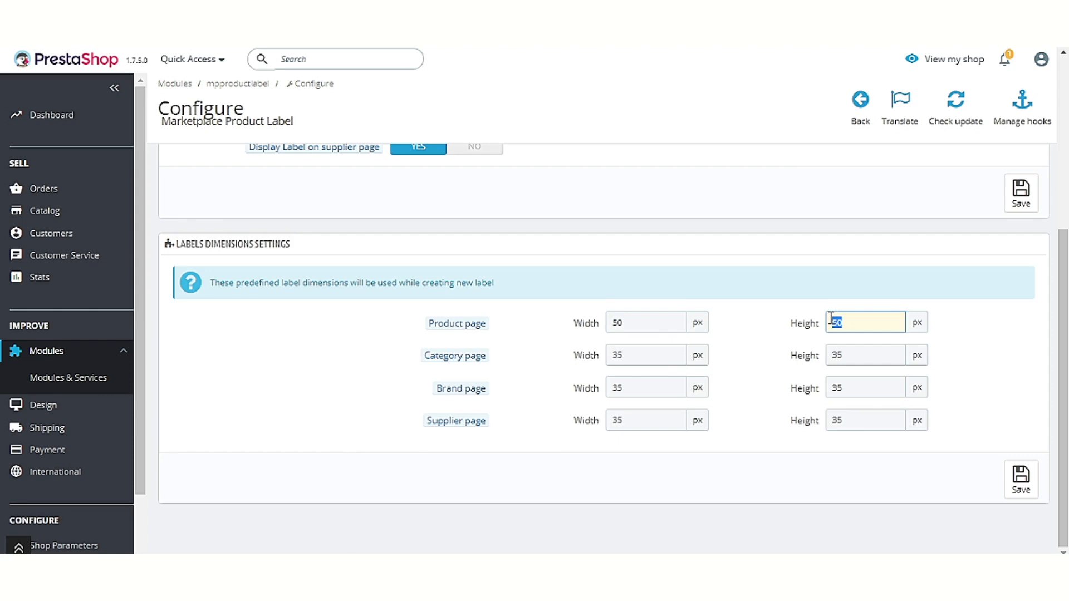
drag(624, 354, 595, 359)
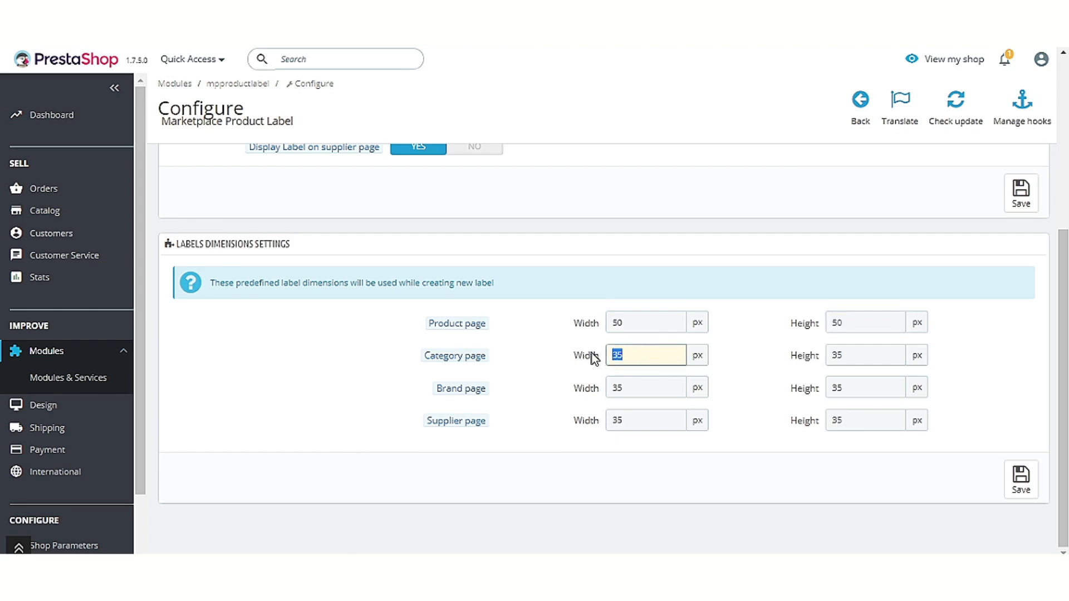
drag(857, 354, 832, 357)
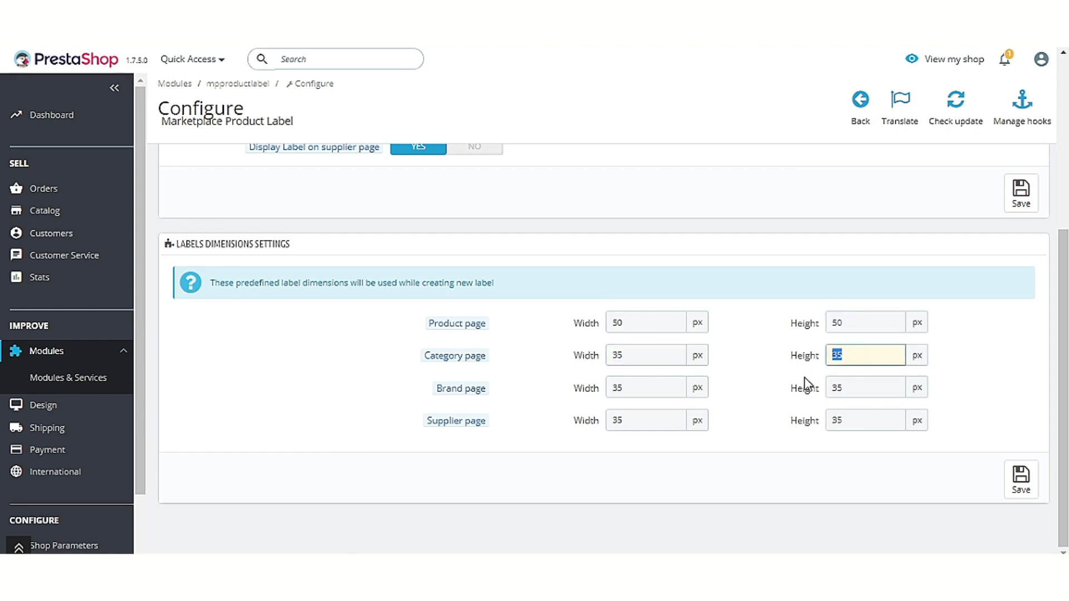
drag(631, 388, 609, 389)
drag(847, 383, 818, 395)
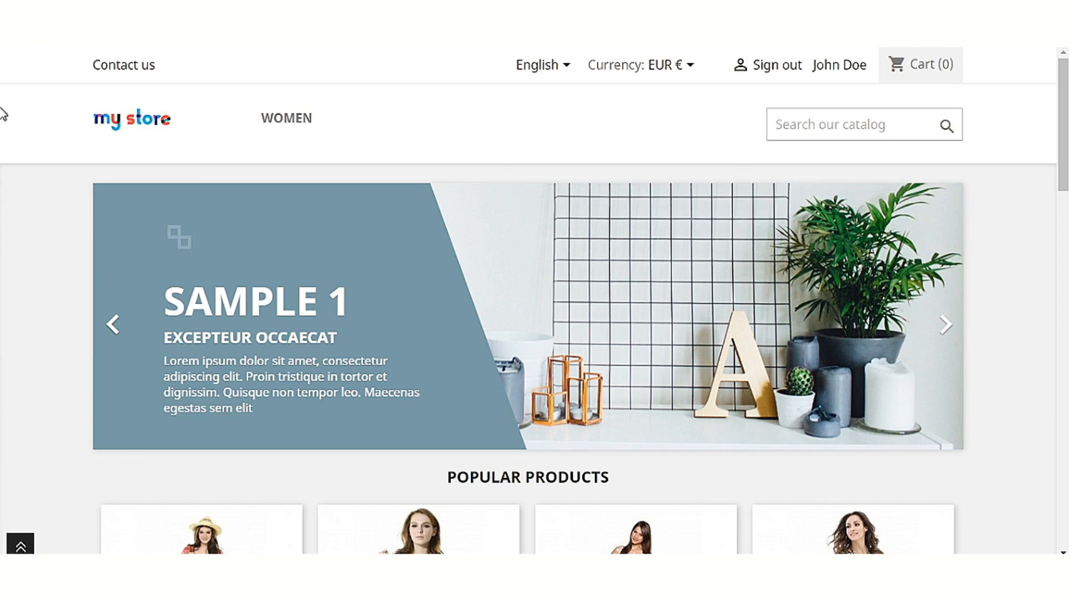
On the storefront, open Product Label from the seller's account page and start adding a new label.
click(841, 66)
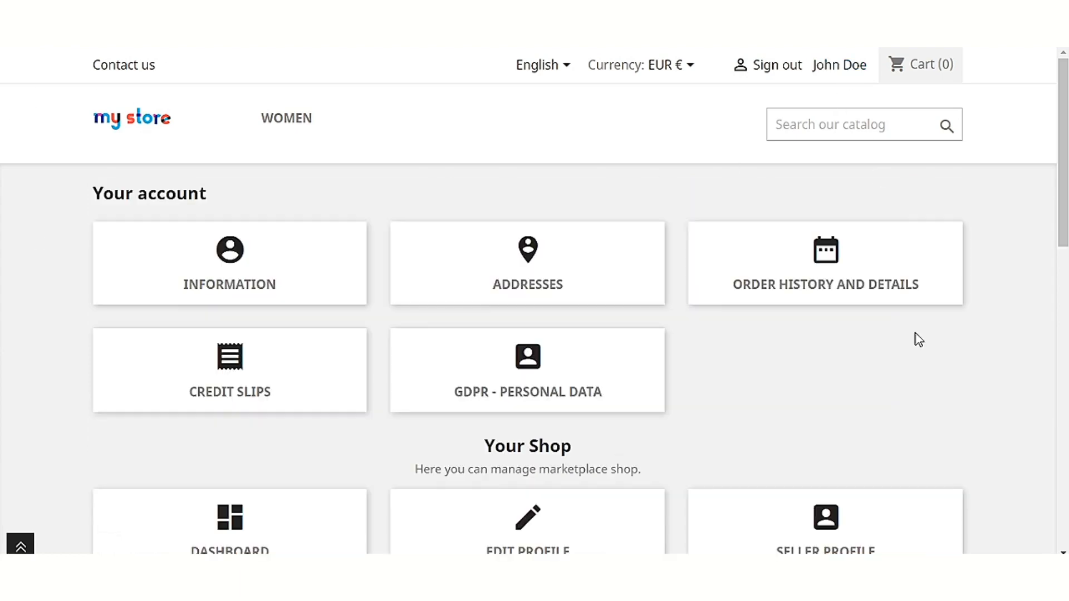
scroll(914, 343, down, 10)
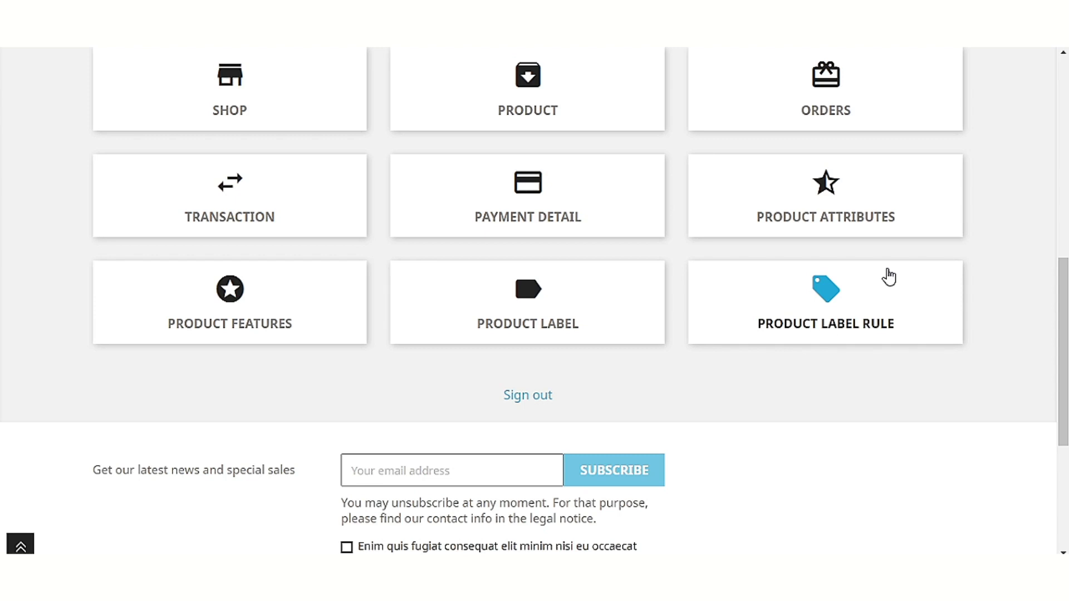
click(622, 315)
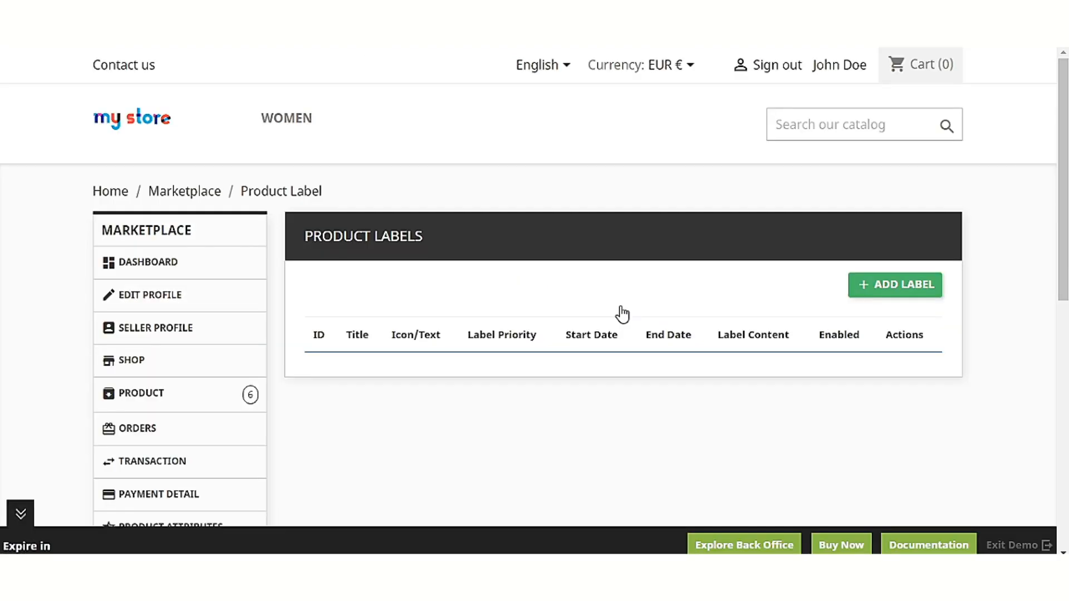
click(881, 284)
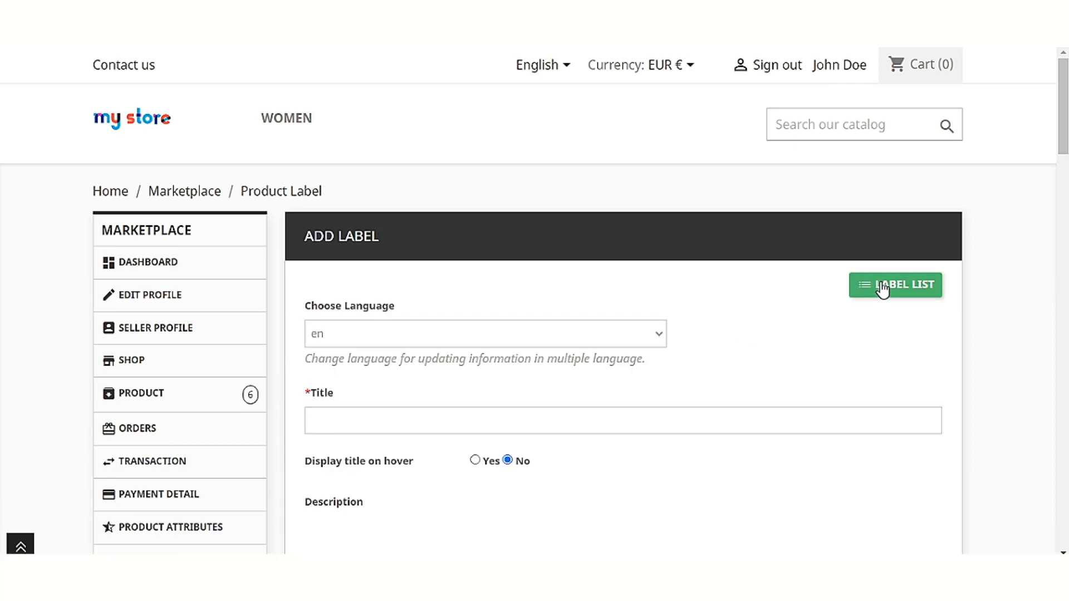
Title the new label "Sale" and set its title to display on hover.
click(415, 416)
text(Sale)
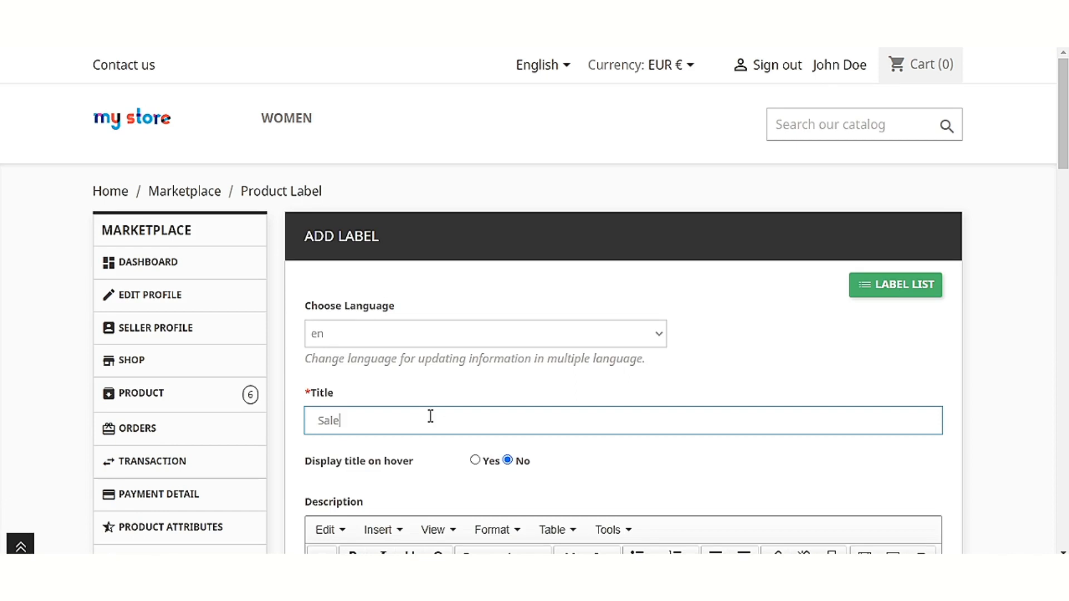
scroll(621, 427, down, 1)
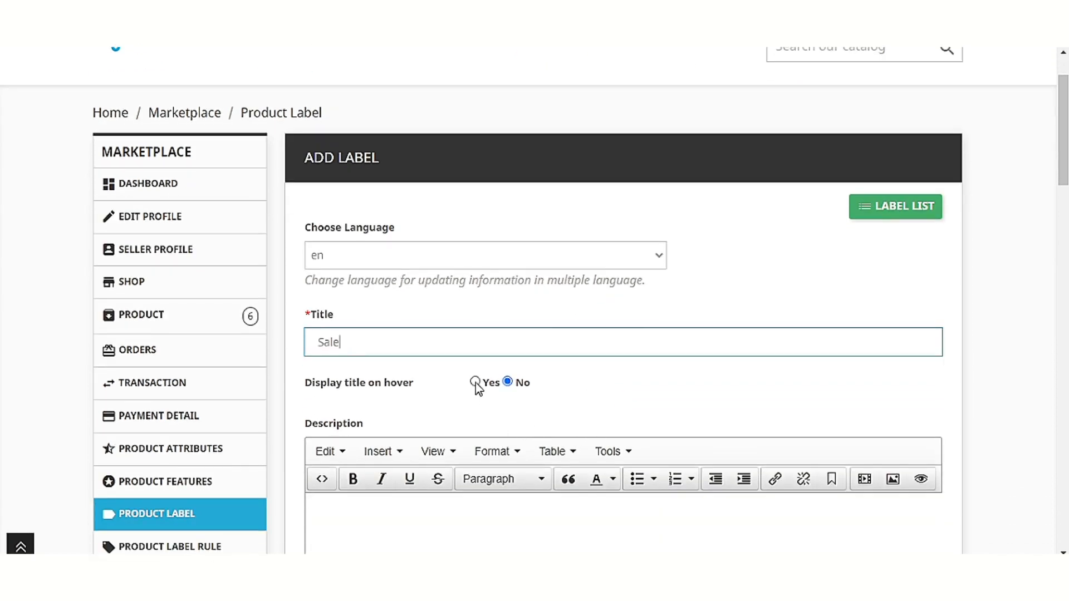
click(475, 382)
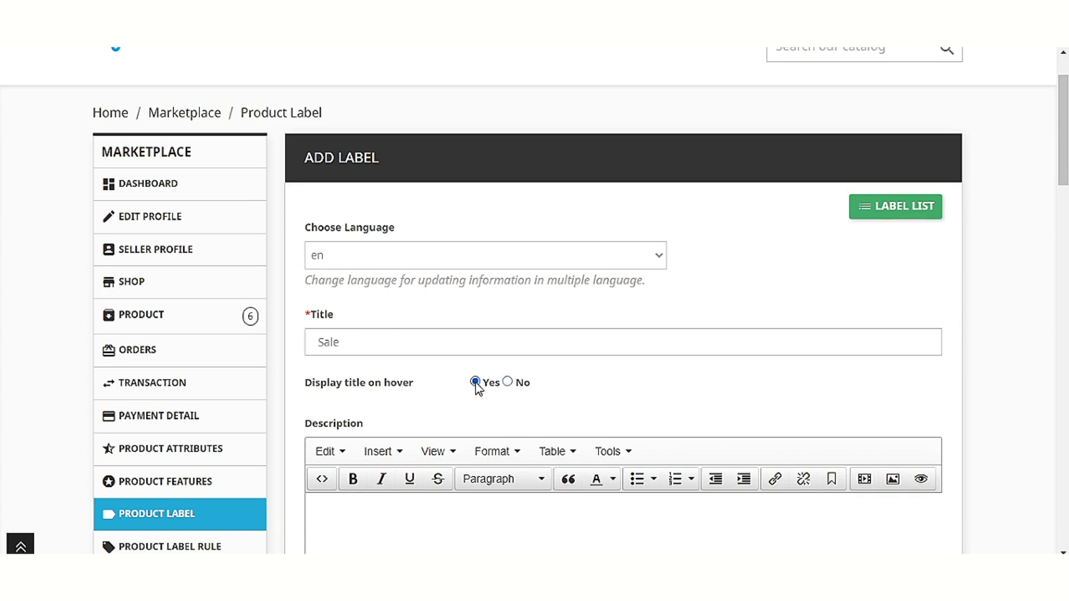
click(507, 382)
click(475, 382)
Enter "Get 10% off" as the label's description.
scroll(533, 379, down, 3)
click(528, 369)
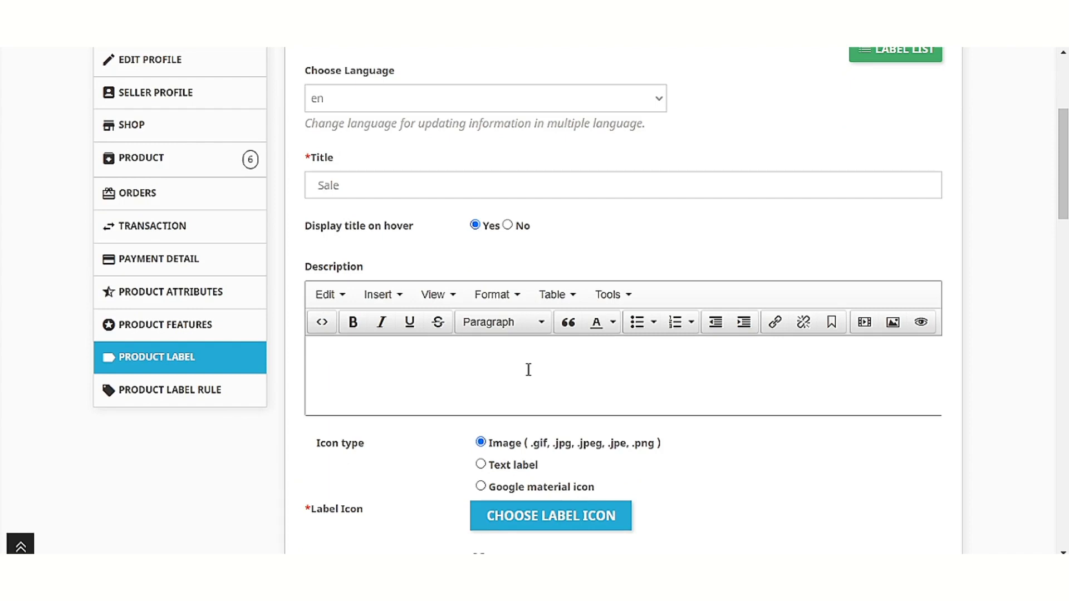
text(Get 10% off)
Try the Text label and Google material icon types, and return the icon type to Image.
click(481, 465)
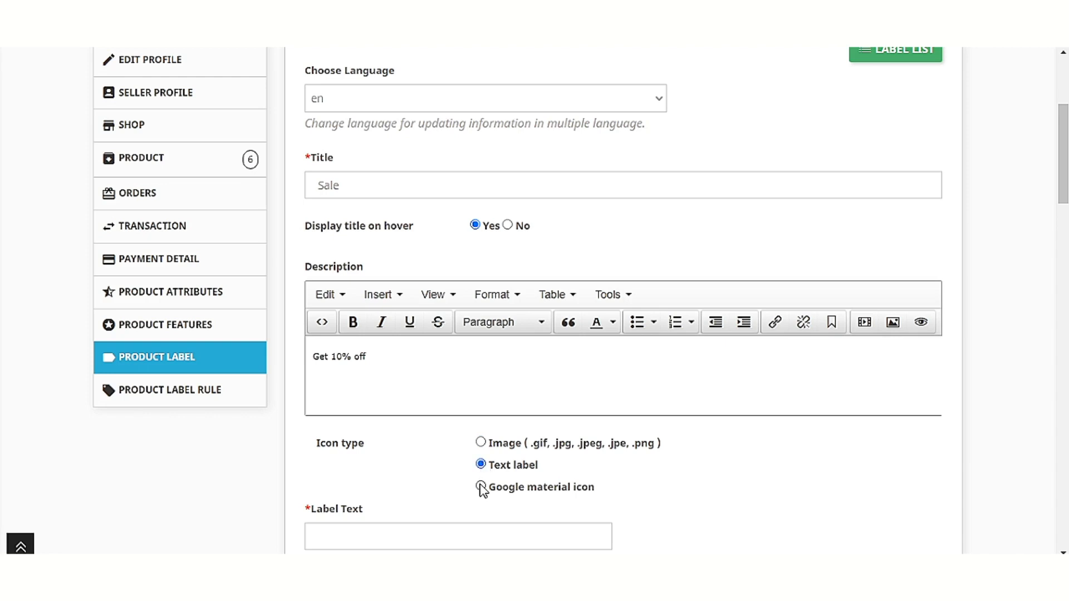
click(481, 487)
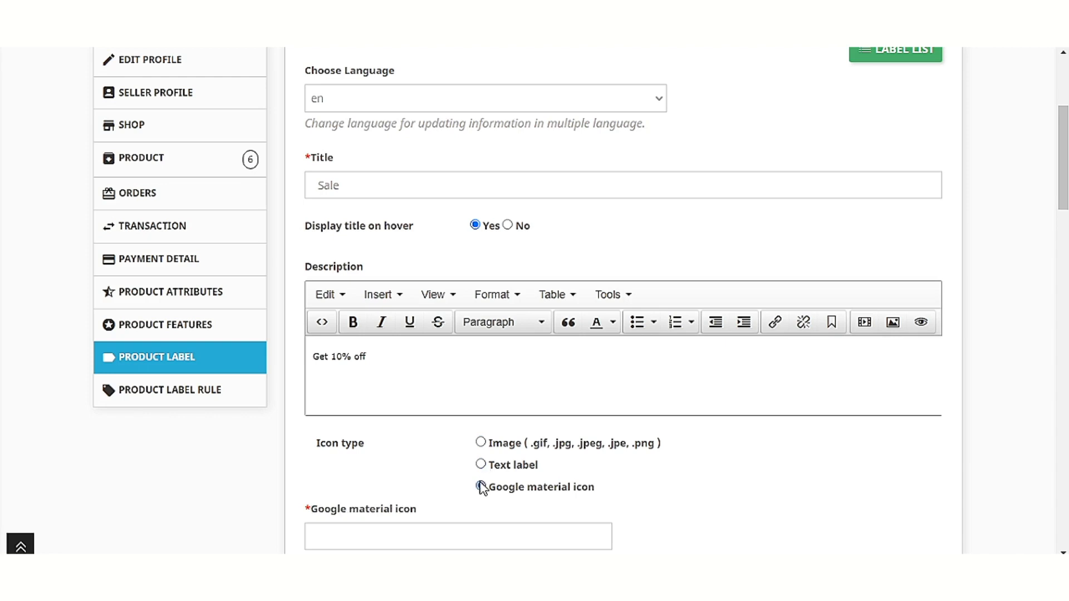
click(481, 443)
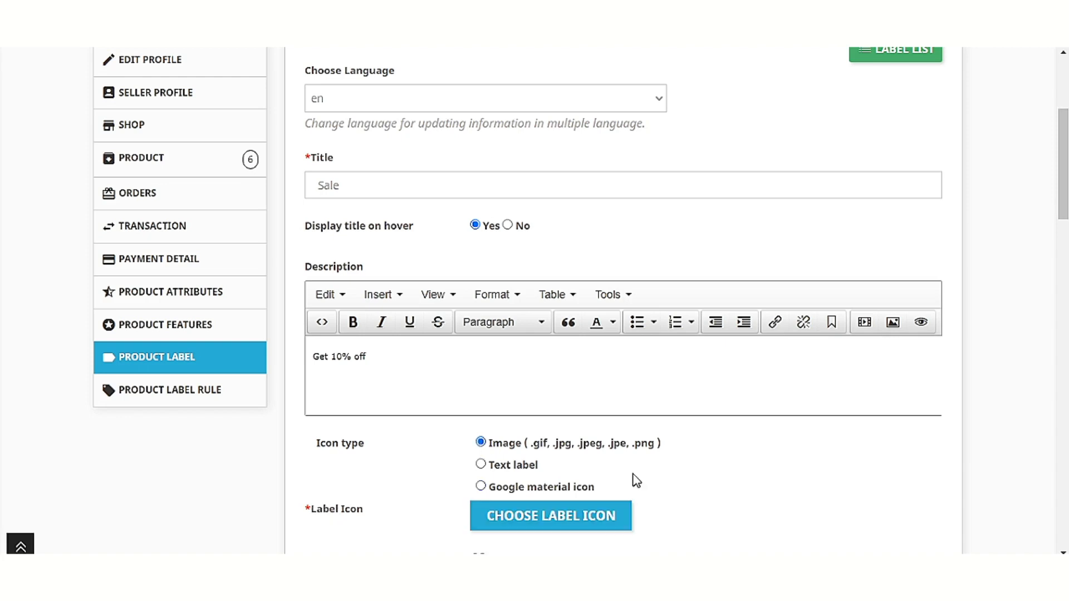
Choose the blue "On Sale" image from the predefined icons as the label icon.
scroll(967, 459, down, 1)
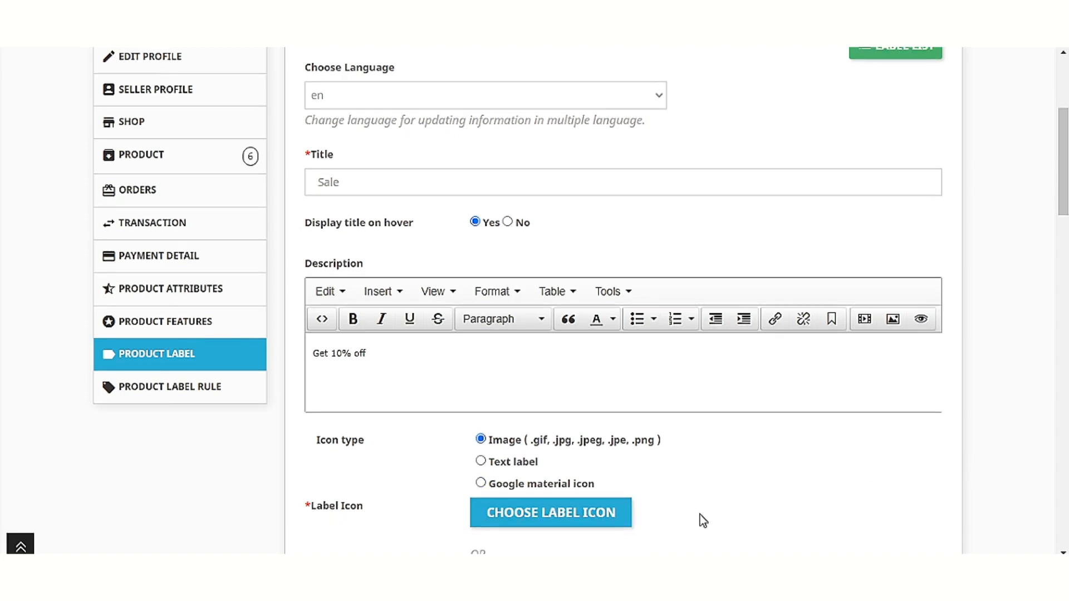
click(592, 521)
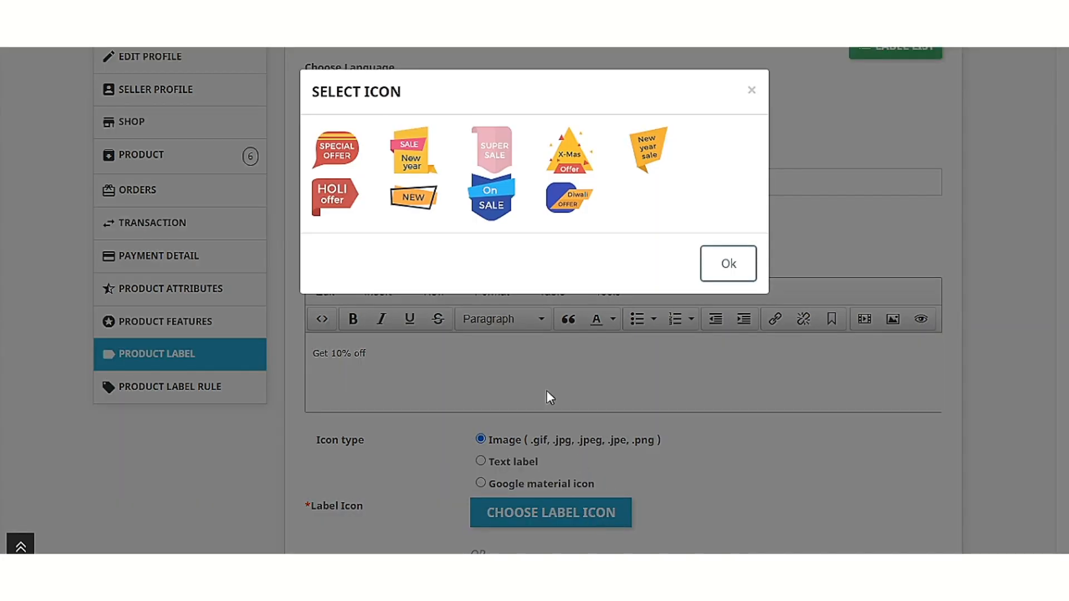
click(497, 214)
click(710, 268)
Keep Display Banner set to Yes and attach a-discount-2986181_640.jpg as the label banner.
scroll(767, 374, down, 4)
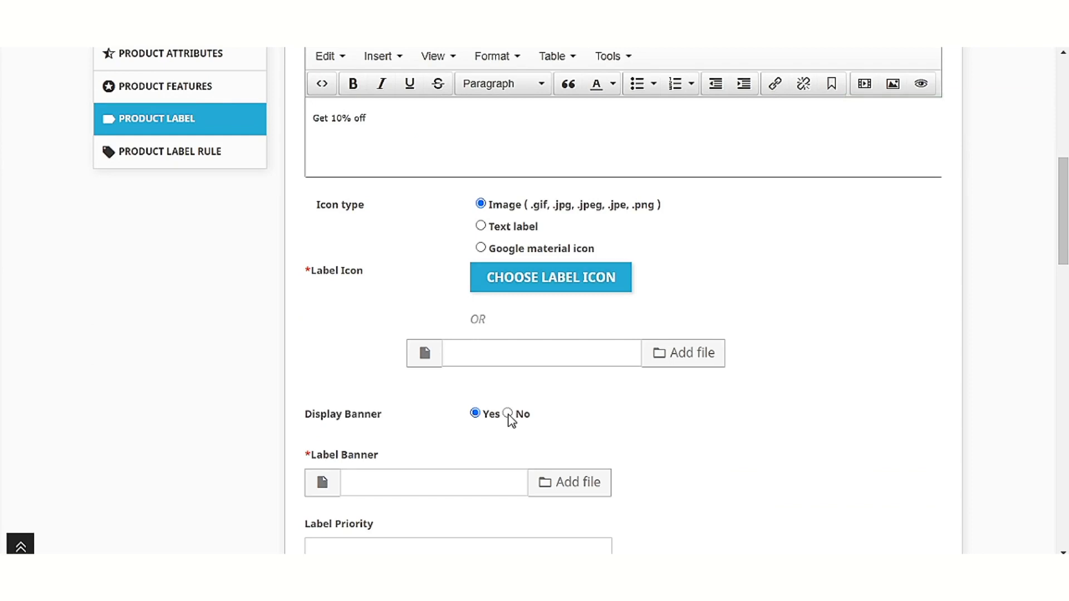
click(508, 415)
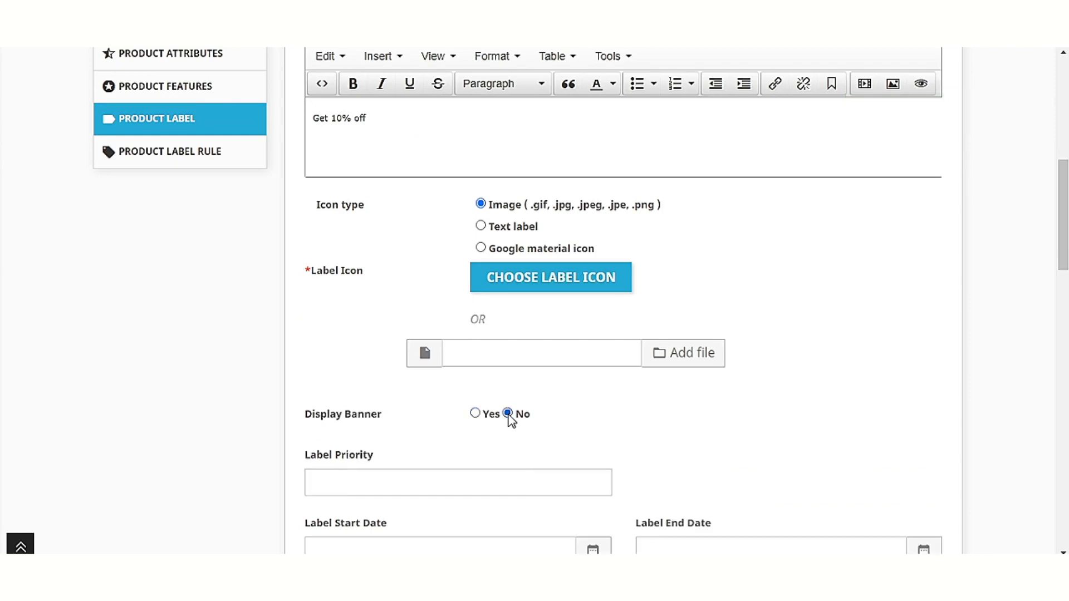
click(476, 414)
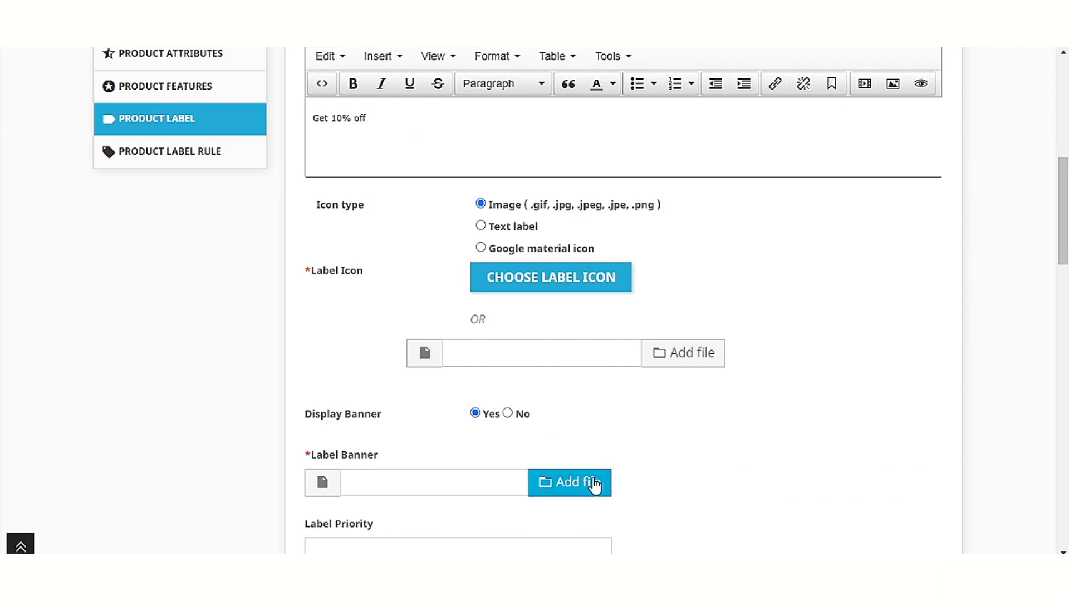
click(595, 485)
Set the label priority to 1.
scroll(395, 142, down, 4)
click(424, 308)
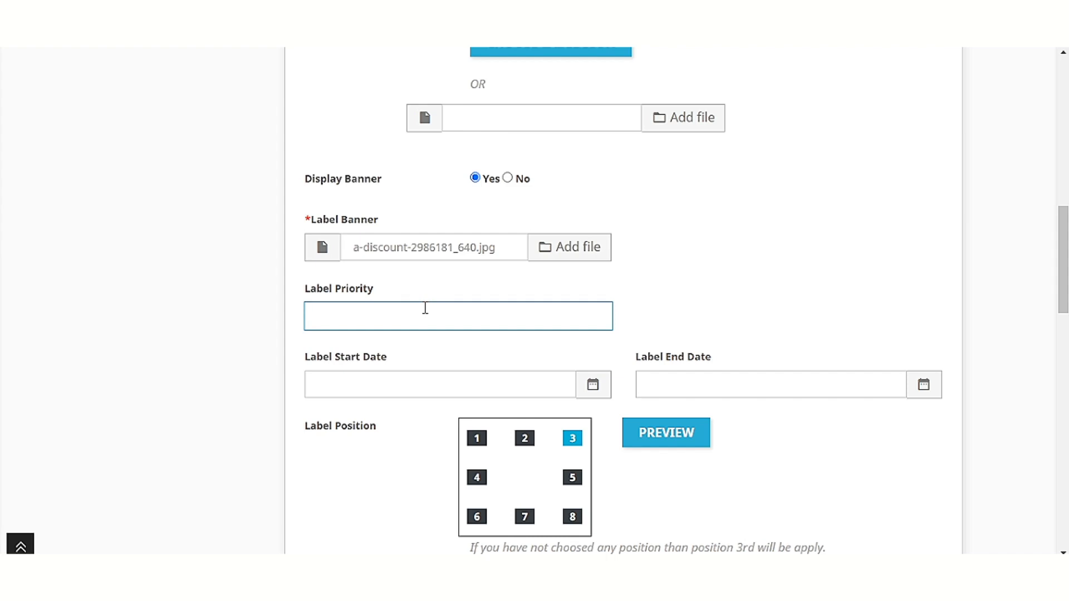
text(1)
Set the label start date to 2021-02-16 and the end date to 2021-02-23.
scroll(334, 424, down, 1)
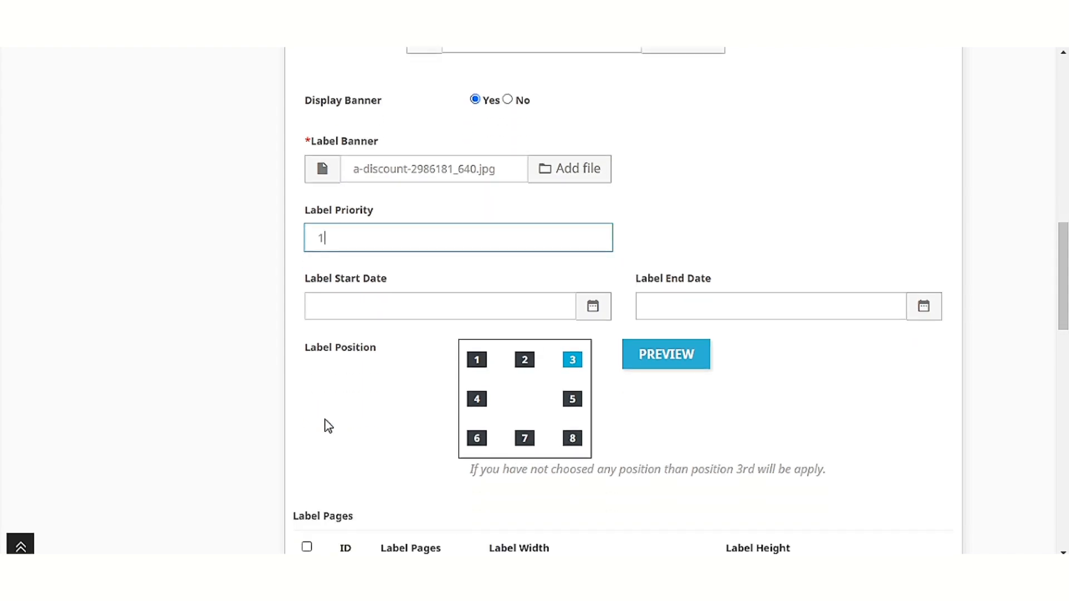
click(394, 304)
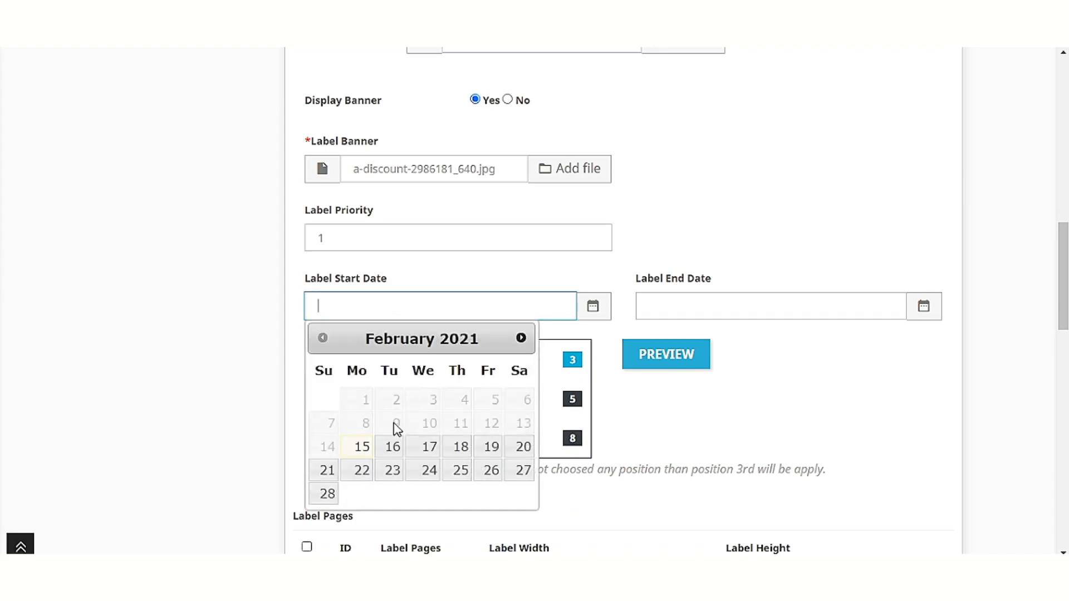
click(392, 447)
click(740, 304)
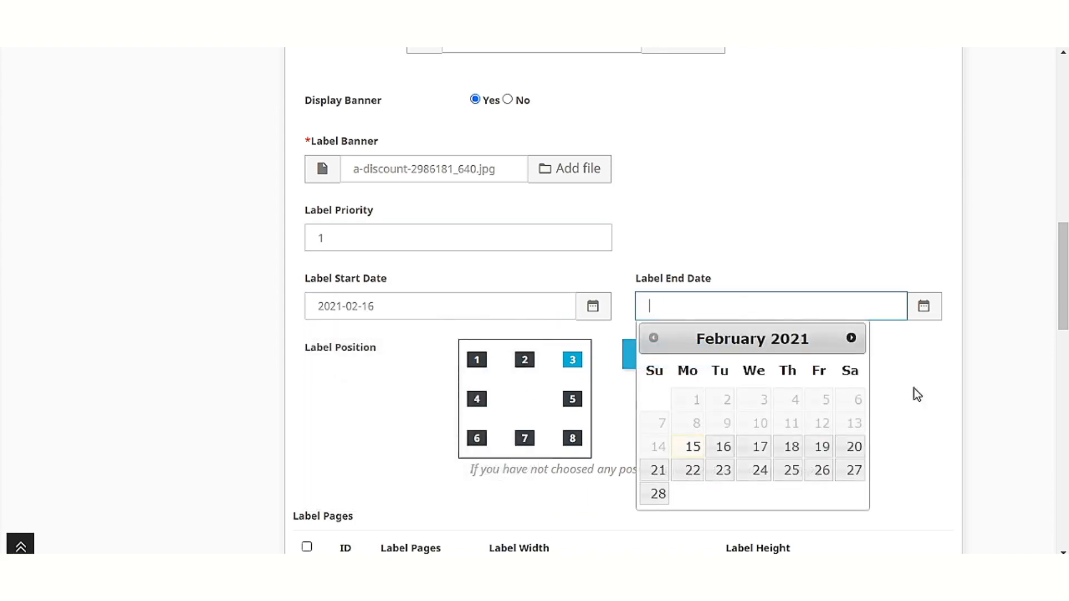
click(722, 470)
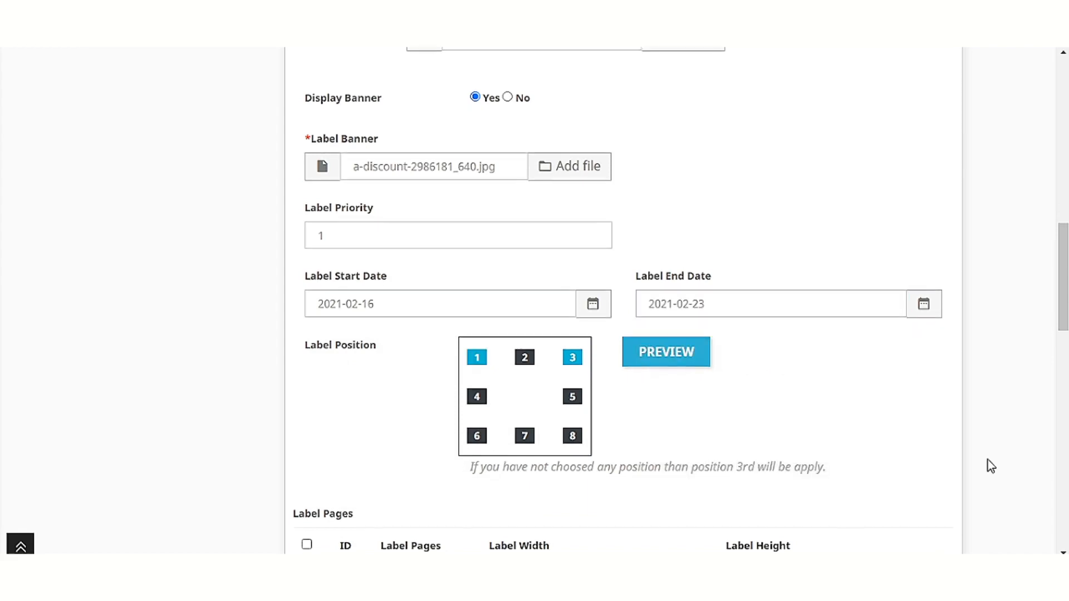
Try label position 1 and return the label position to 3.
click(480, 361)
click(572, 365)
click(573, 366)
Exclude the Supplier page from the label pages, keeping Product, Categories and Brand selected.
scroll(726, 389, down, 4)
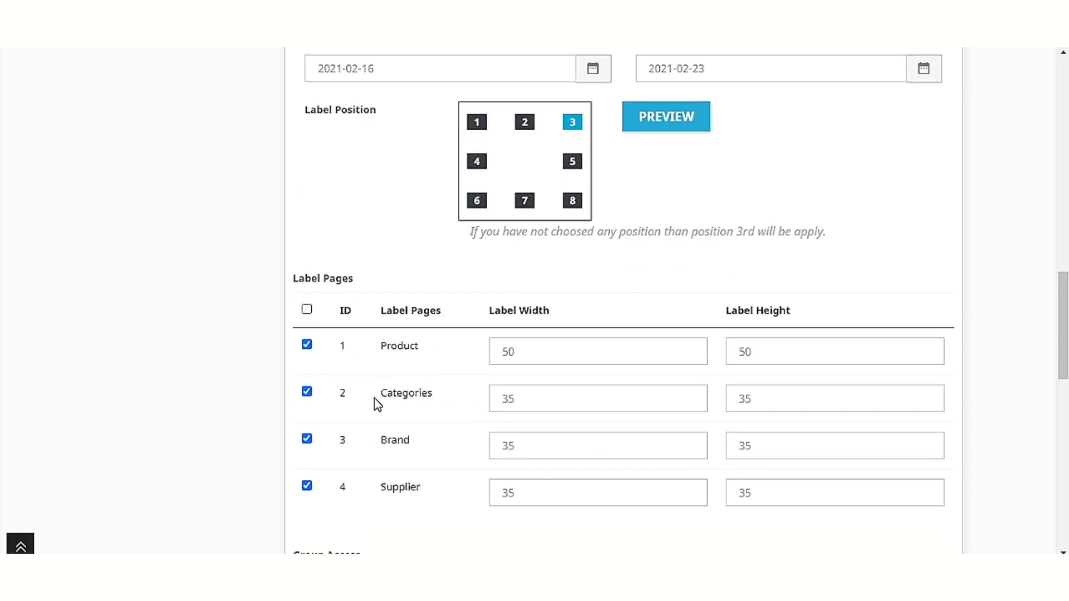
scroll(372, 404, down, 1)
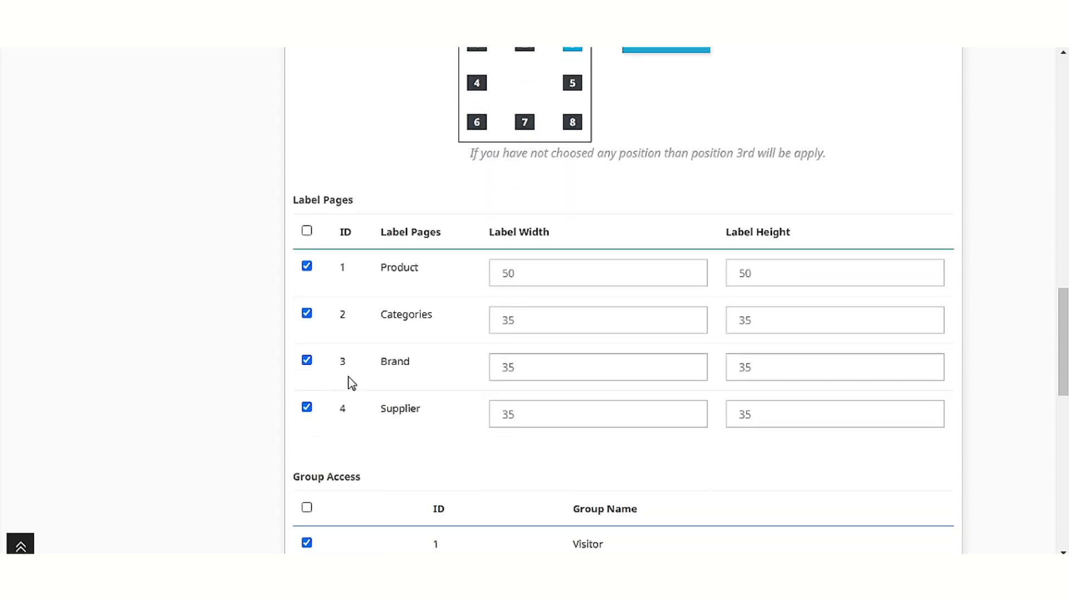
click(306, 268)
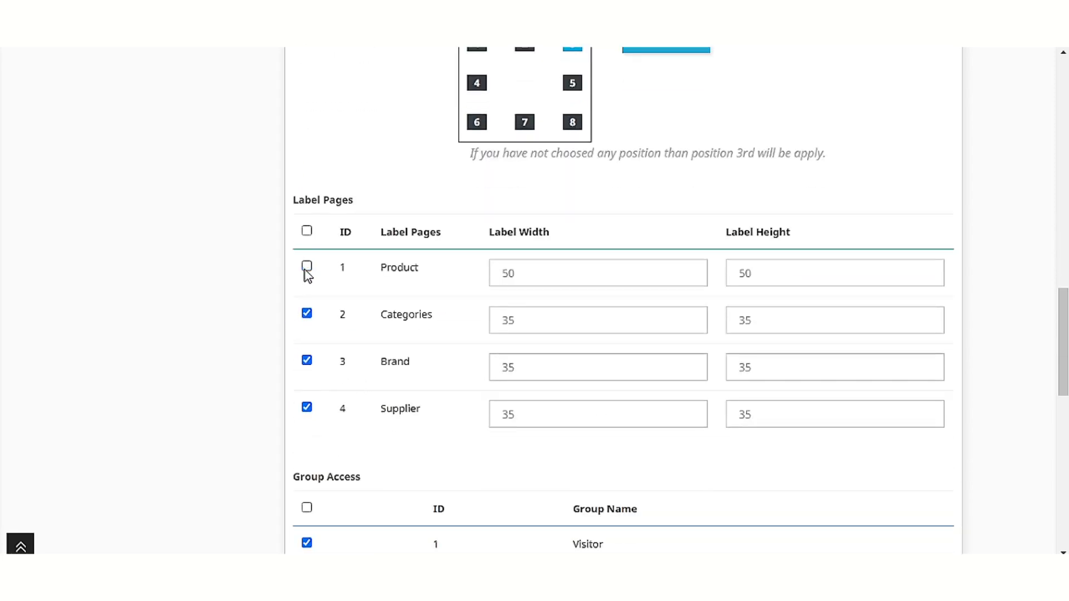
click(307, 409)
click(307, 268)
Limit group access to Visitor and Guest by excluding Customer, and keep the label enabled.
scroll(438, 385, down, 3)
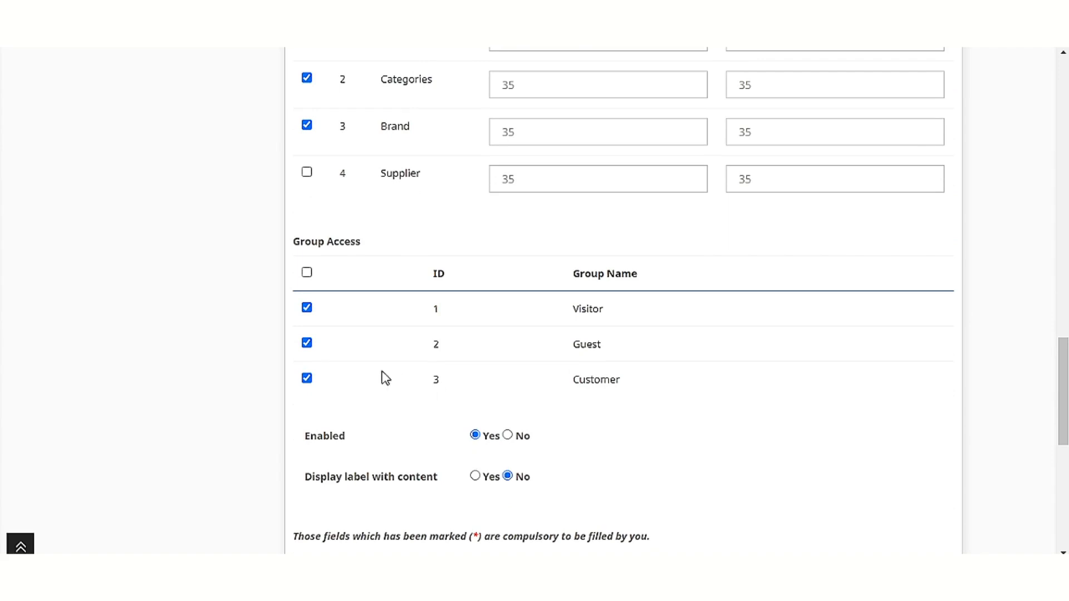
click(307, 343)
click(308, 380)
click(306, 345)
click(507, 435)
click(476, 436)
Turn on displaying the label with content and enter "Special Deal. Limited Time Offer" as the content.
scroll(594, 451, down, 1)
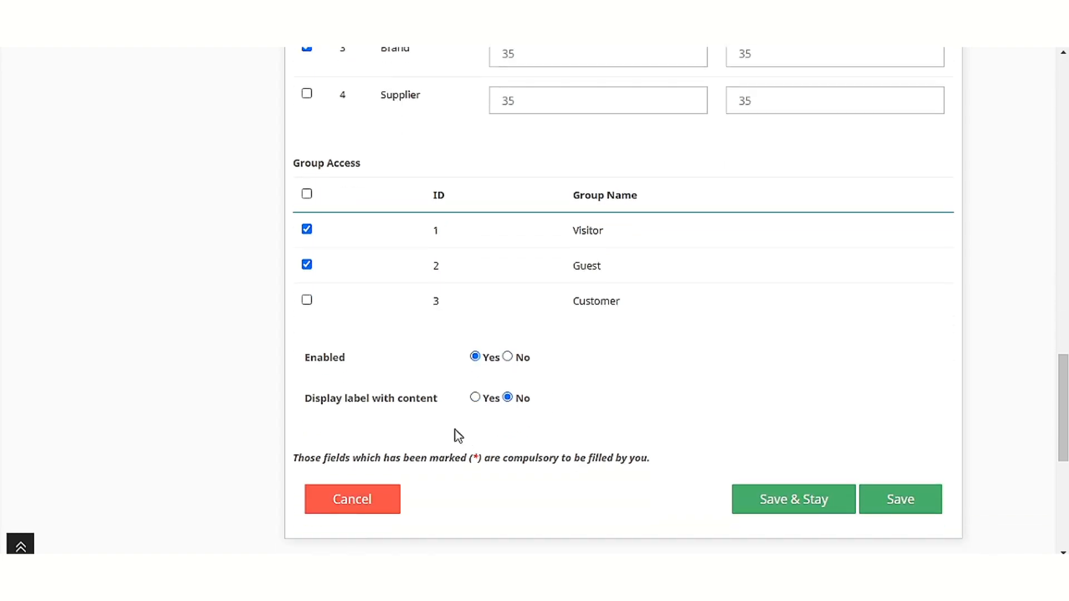
click(475, 397)
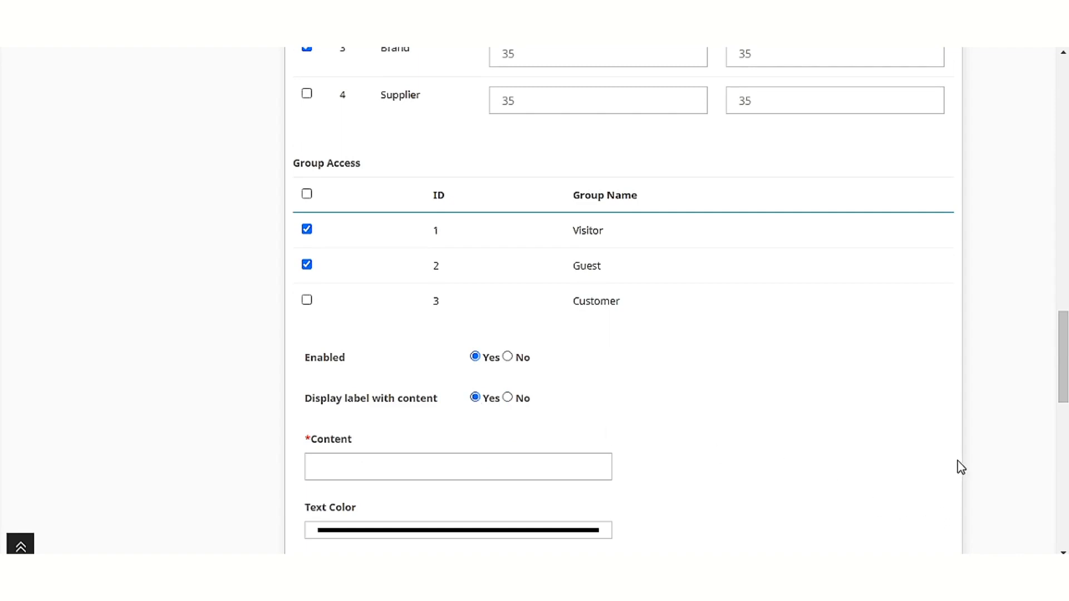
click(450, 473)
text(Dpecial D)
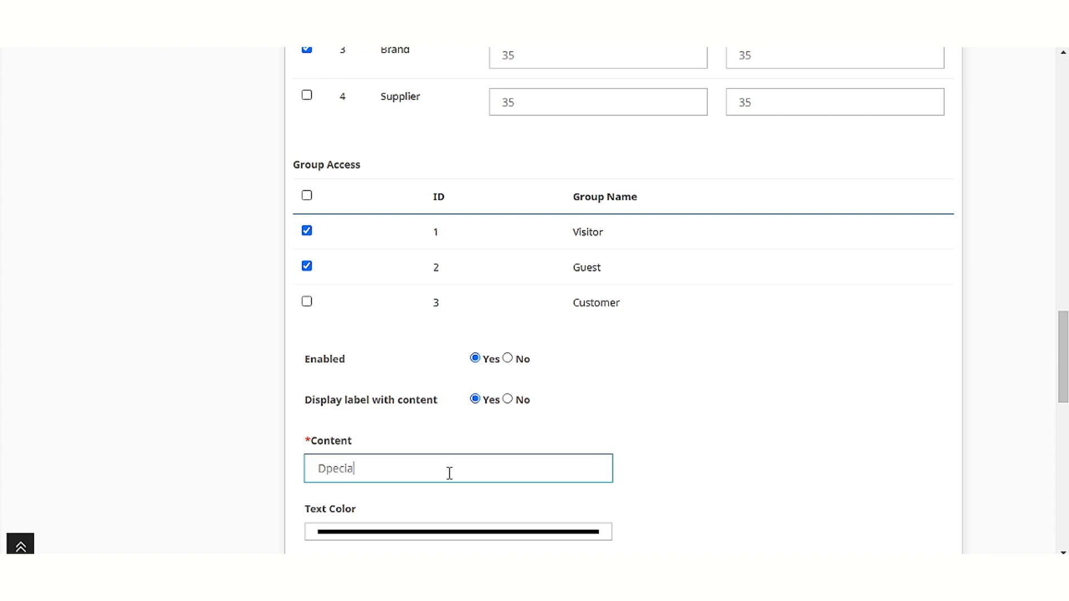
key(BackSpace)
key(BackSpace)
key(BackSpace)
key(BackSpace)
key(BackSpace)
key(BackSpace)
key(BackSpace)
key(BackSpace)
key(BackSpace)
text(D)
key(BackSpace)
text(Special Deal. Limited)
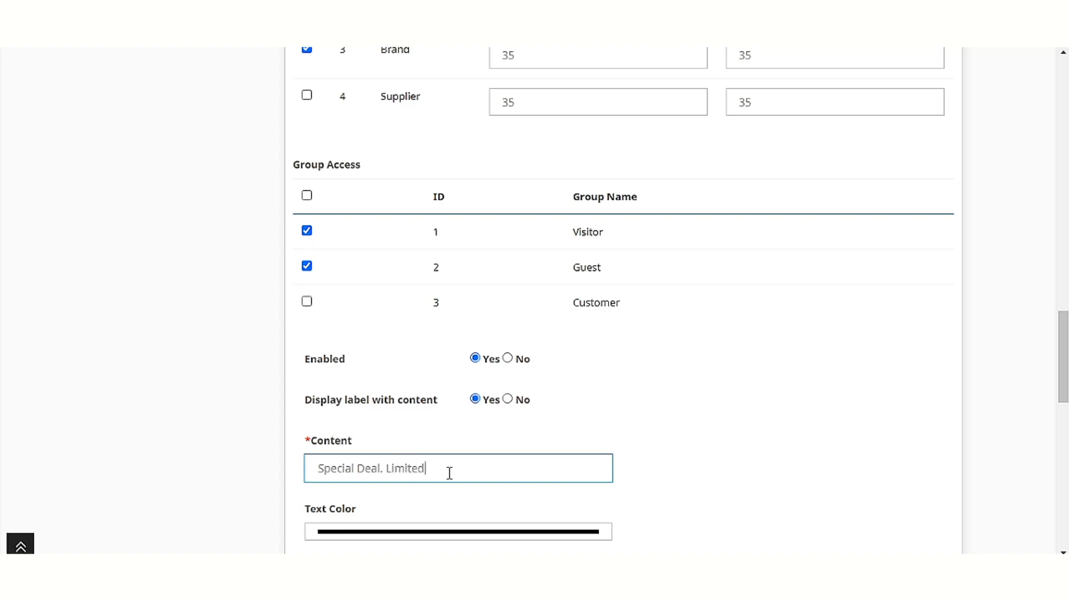
text( Time Offer)
Set the label content's background color to blue, keeping its text color black.
scroll(529, 456, down, 4)
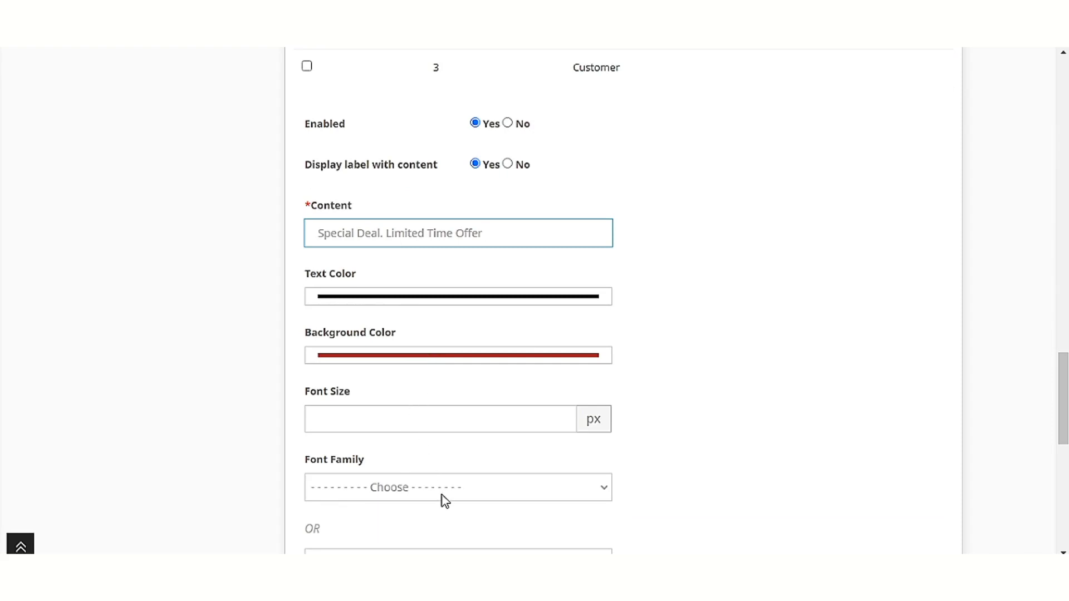
click(424, 301)
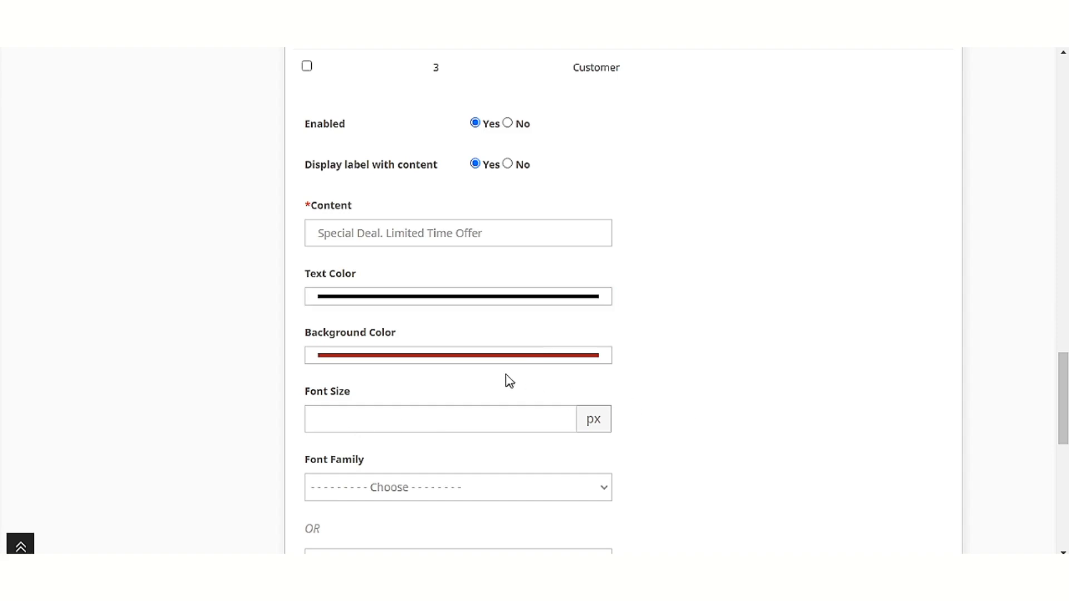
click(487, 360)
drag(391, 276, 414, 280)
click(430, 176)
Set the label content's font size to 18 px and its font family to Times New Roman.
click(485, 412)
text(18)
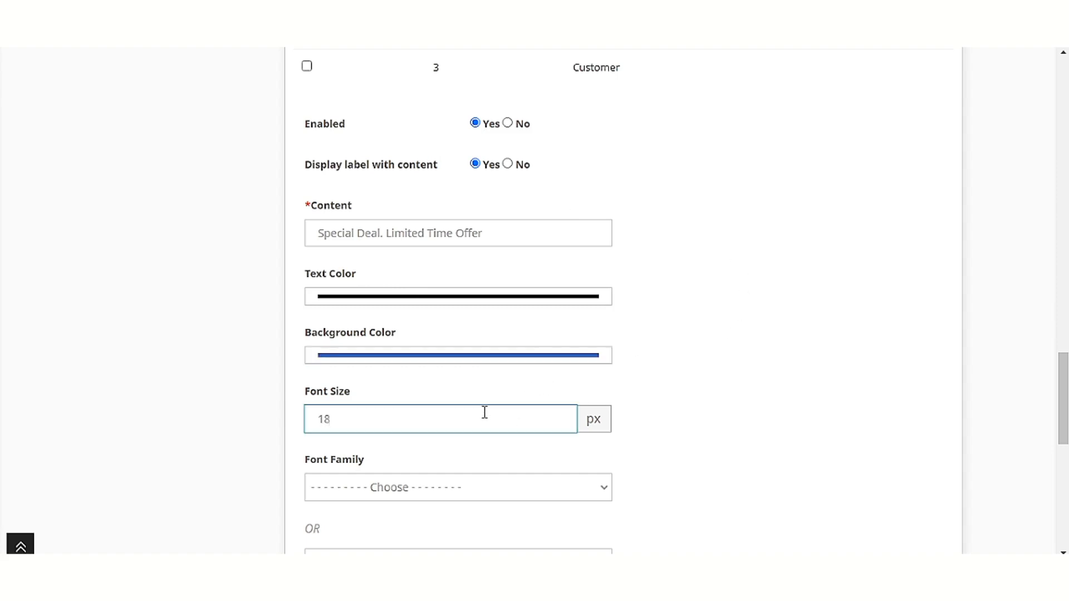
click(503, 493)
click(396, 443)
Save the Sale label while staying on its form, and return to the product label list.
scroll(687, 429, down, 3)
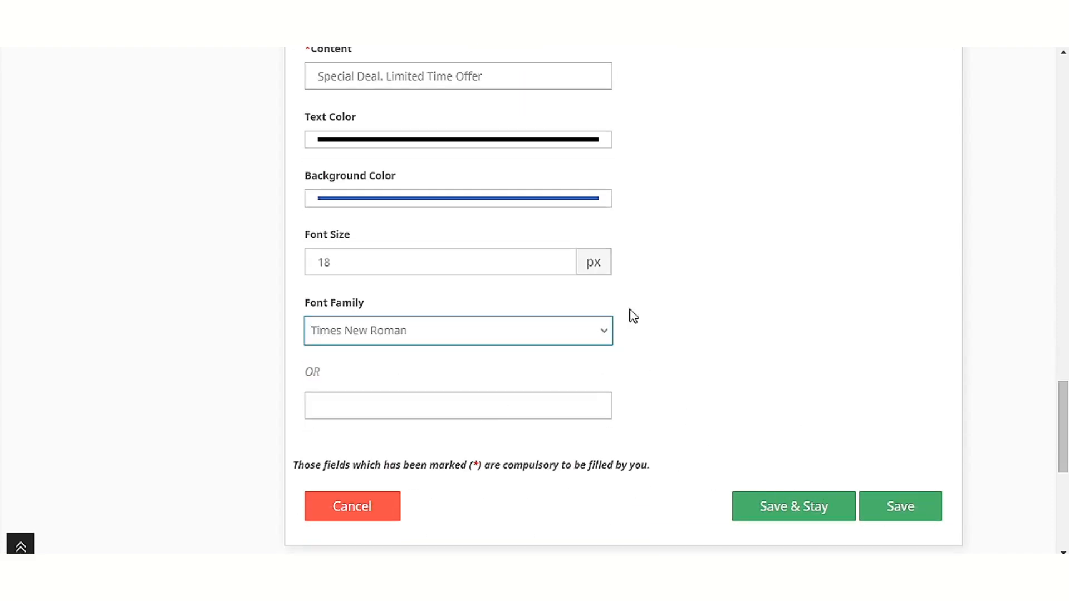
click(816, 507)
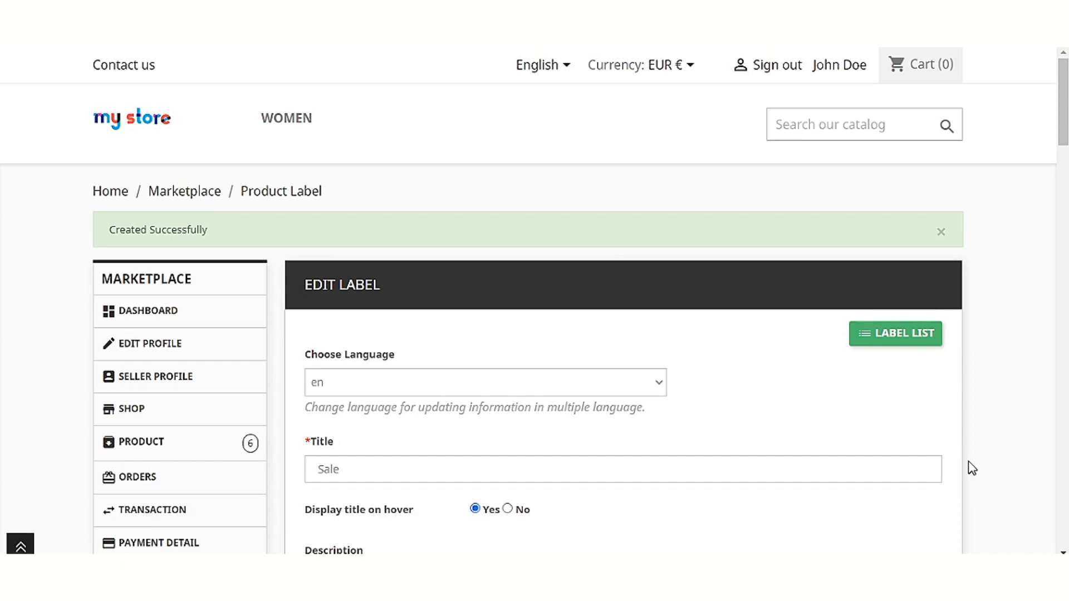
scroll(178, 424, down, 5)
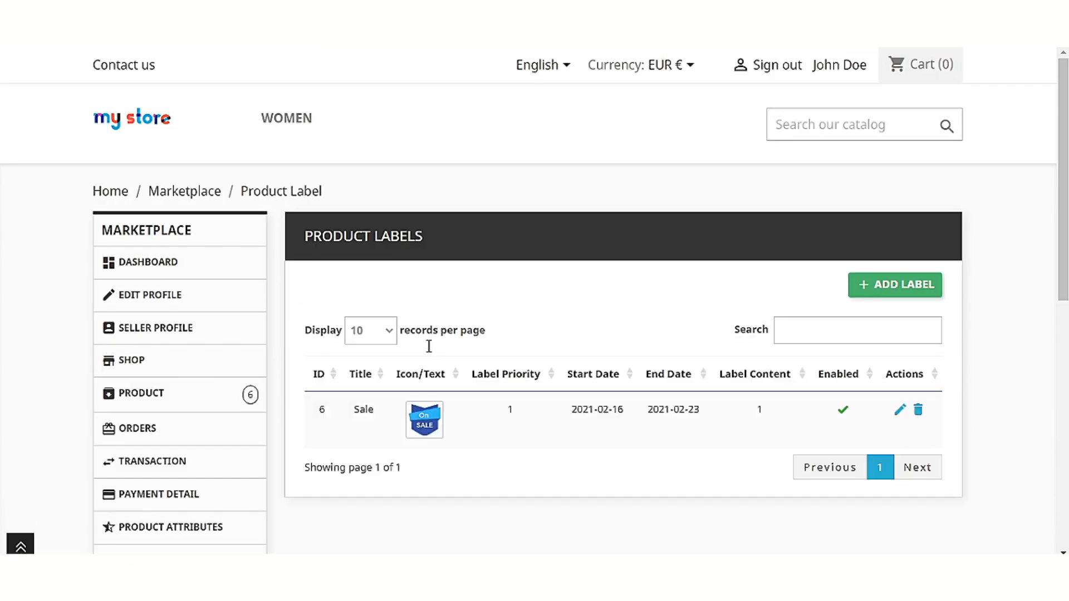
Start adding another product label and set its icon type to Text label.
click(891, 293)
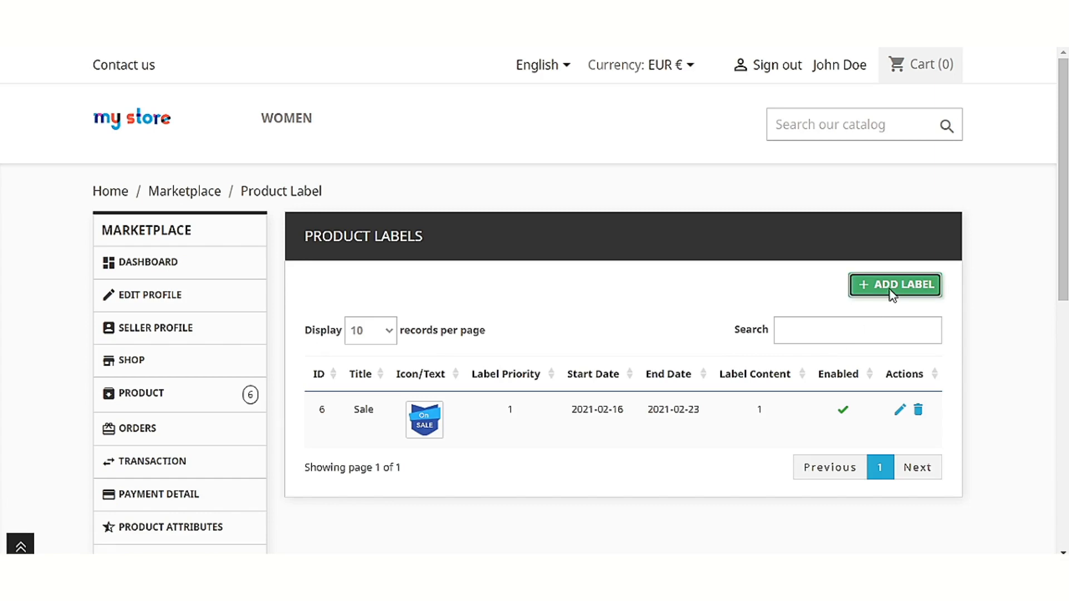
scroll(672, 340, down, 5)
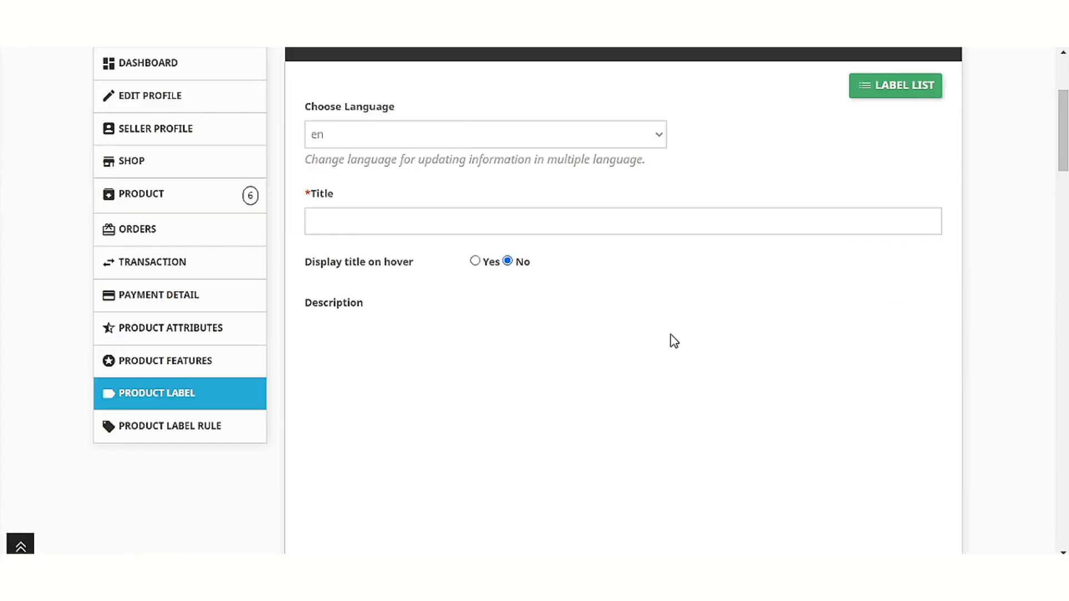
scroll(674, 342, down, 2)
click(480, 229)
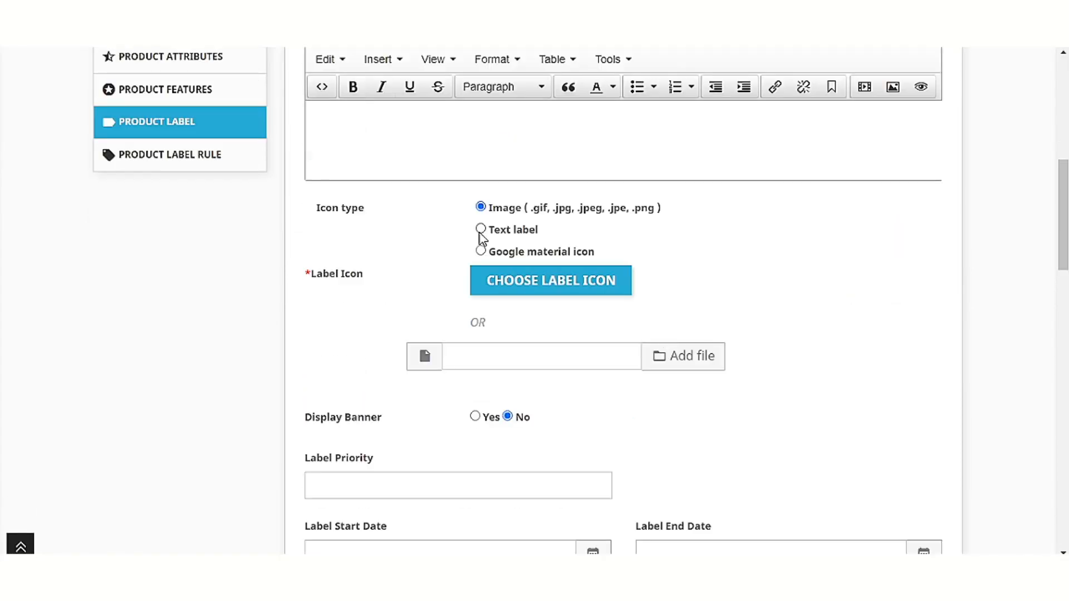
click(480, 252)
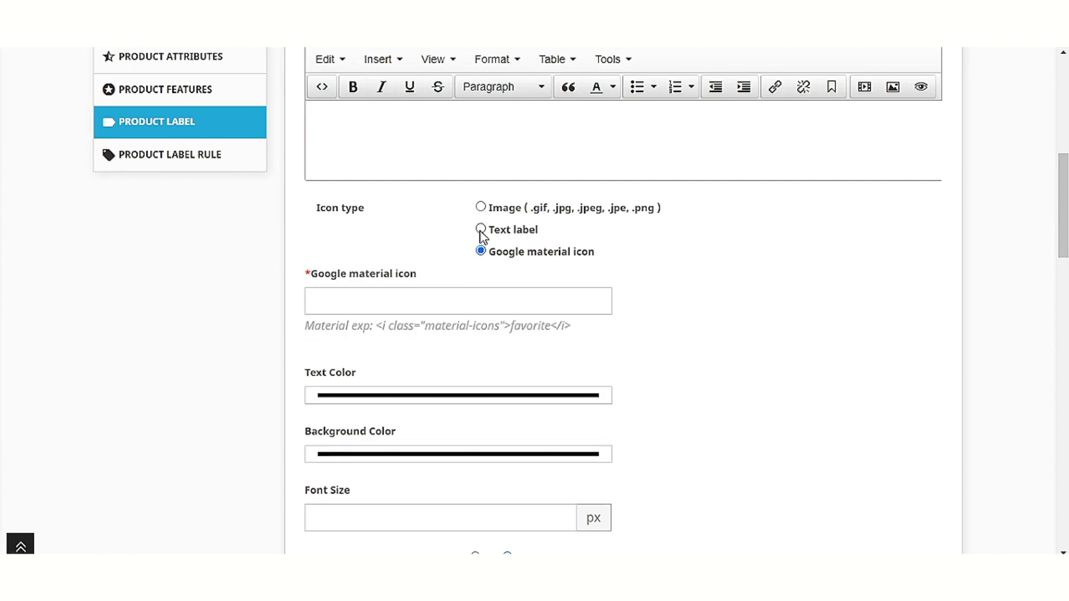
click(480, 229)
Enter "NEW ARRIVAL" as both the title and the description of the new label.
scroll(633, 322, up, 4)
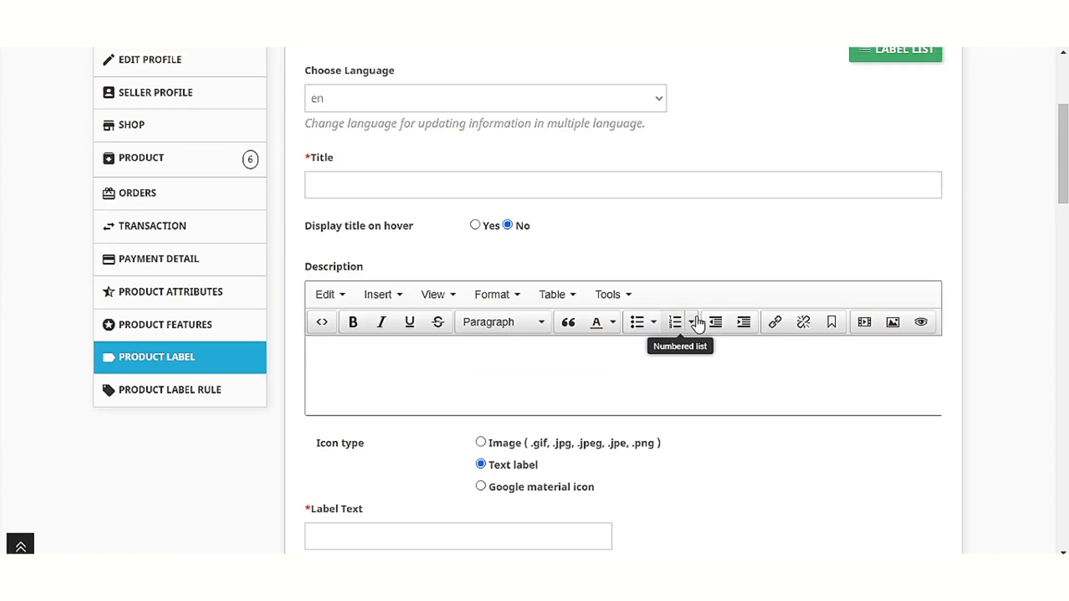
scroll(698, 323, up, 2)
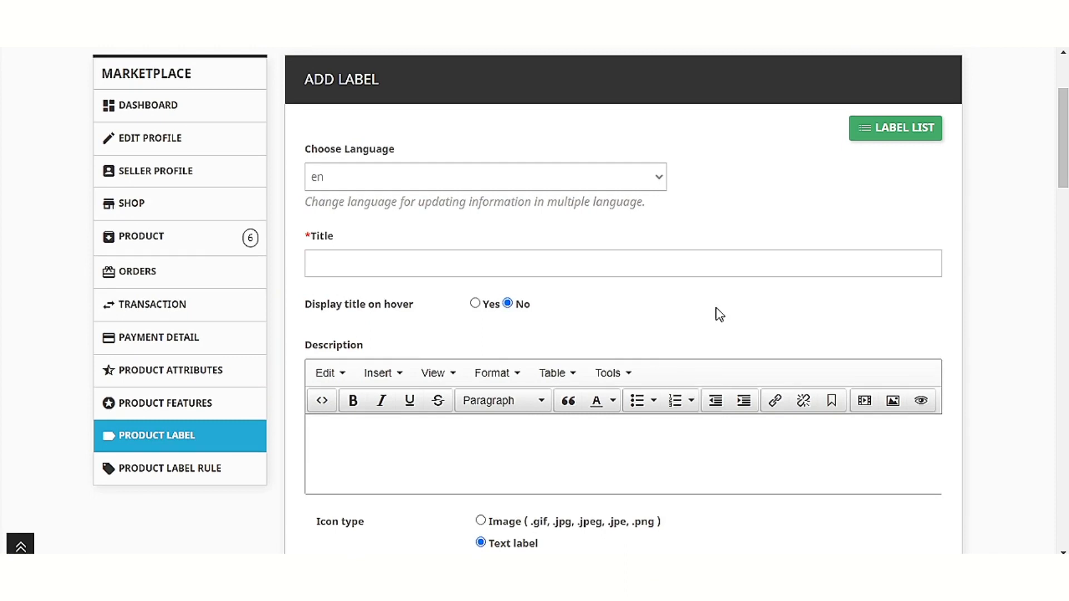
click(462, 253)
text(NE)
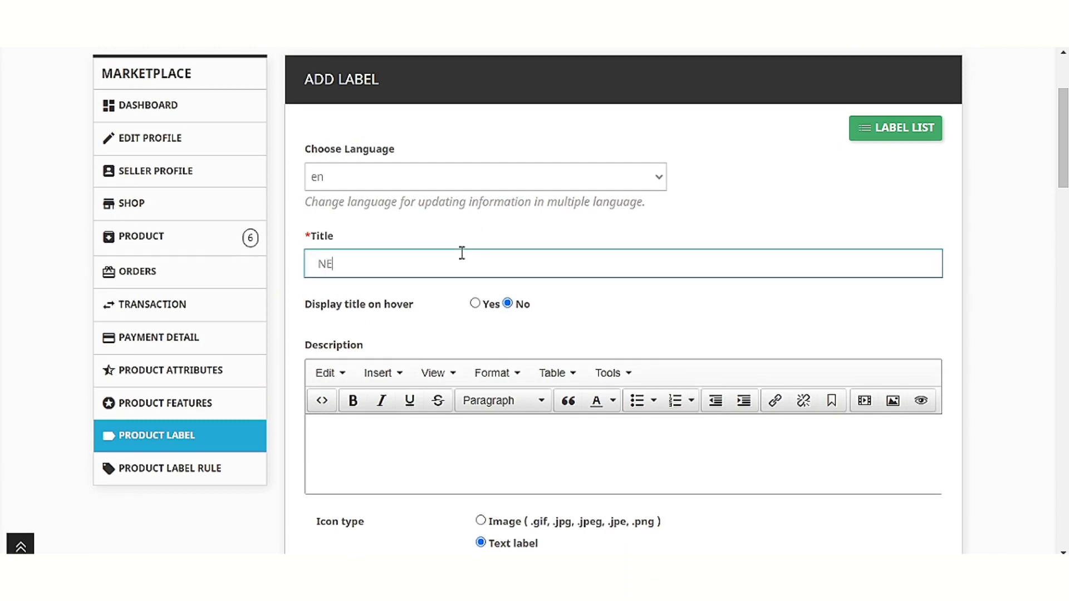
text(W ARRIVAL)
click(374, 463)
text(NEW)
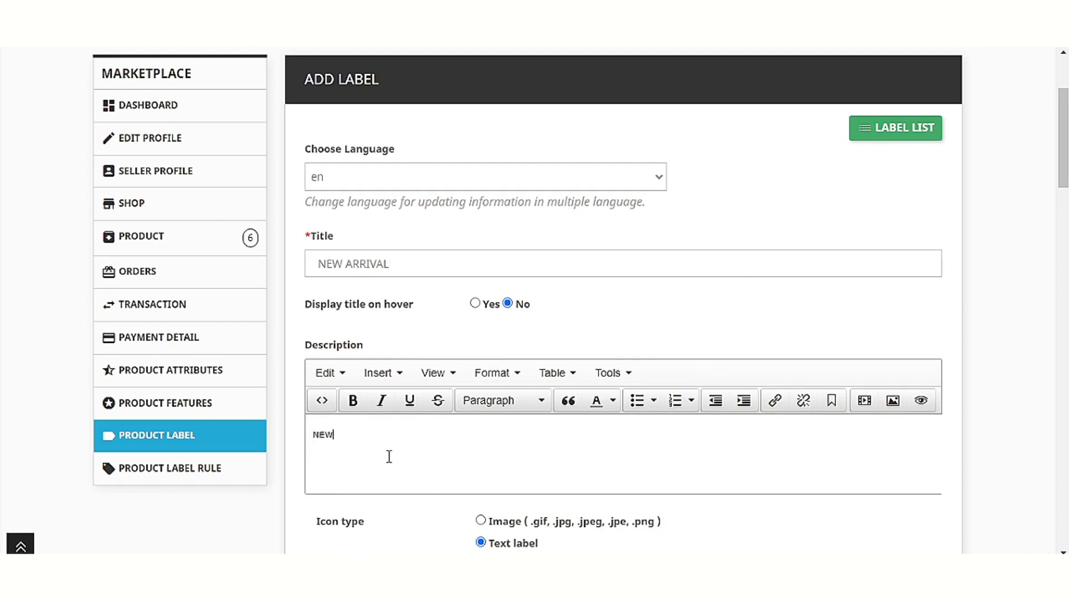
text( ARRIVAL)
Enter "NEW ARRIVAL" as the label text.
scroll(390, 457, down, 1)
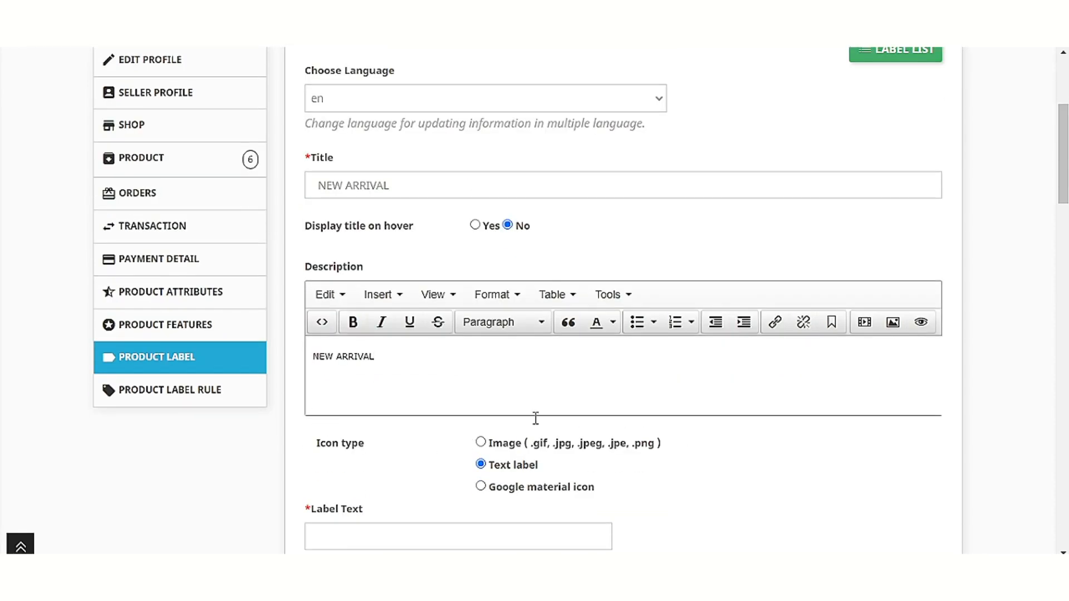
scroll(581, 434, down, 10)
scroll(580, 440, up, 8)
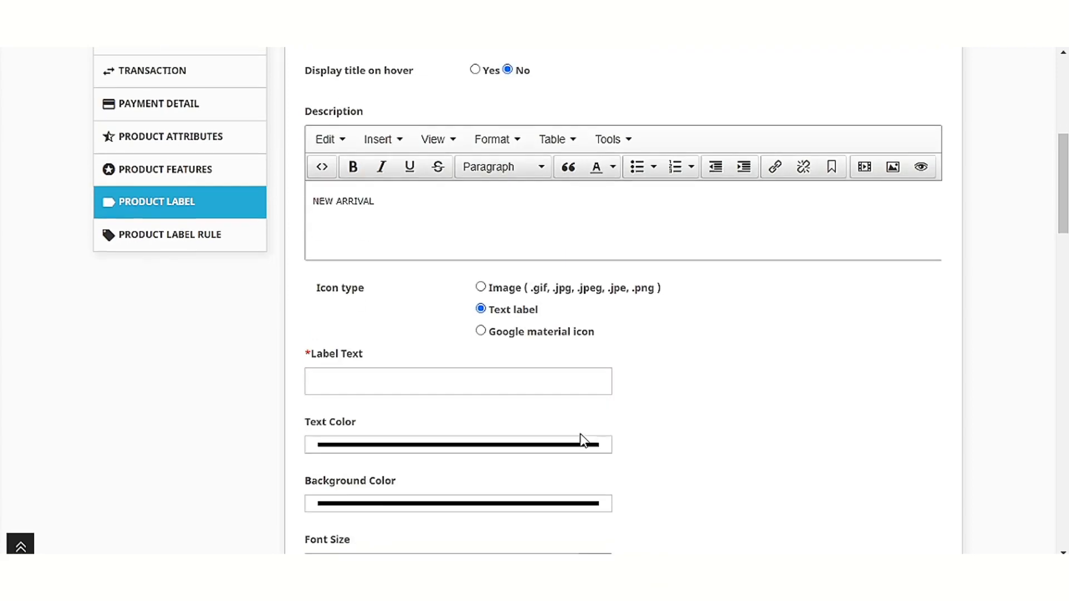
click(446, 381)
text(NEW)
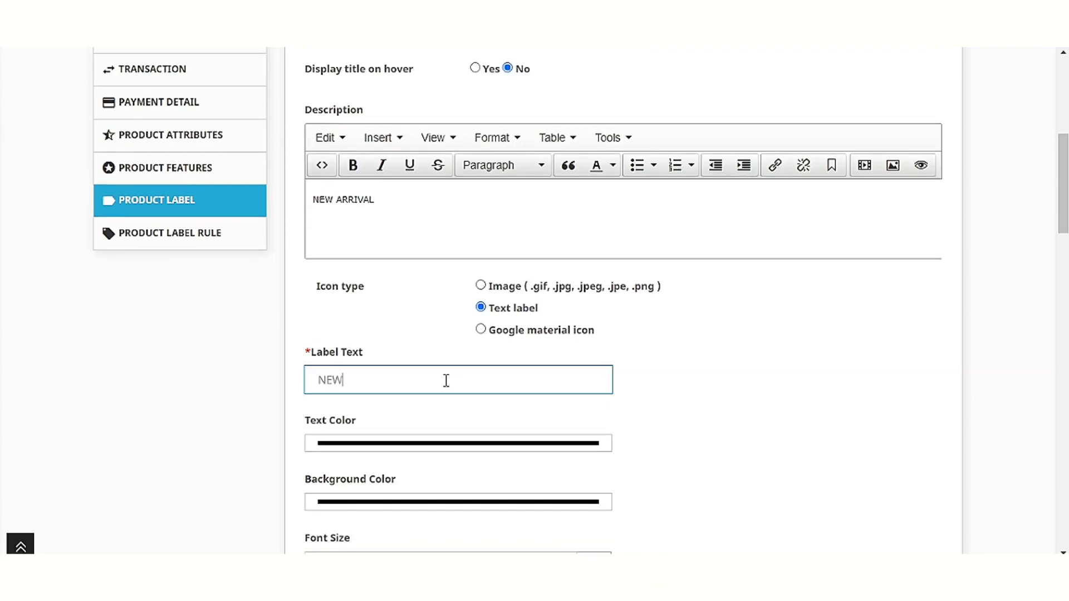
text( ARRIVAL)
click(830, 418)
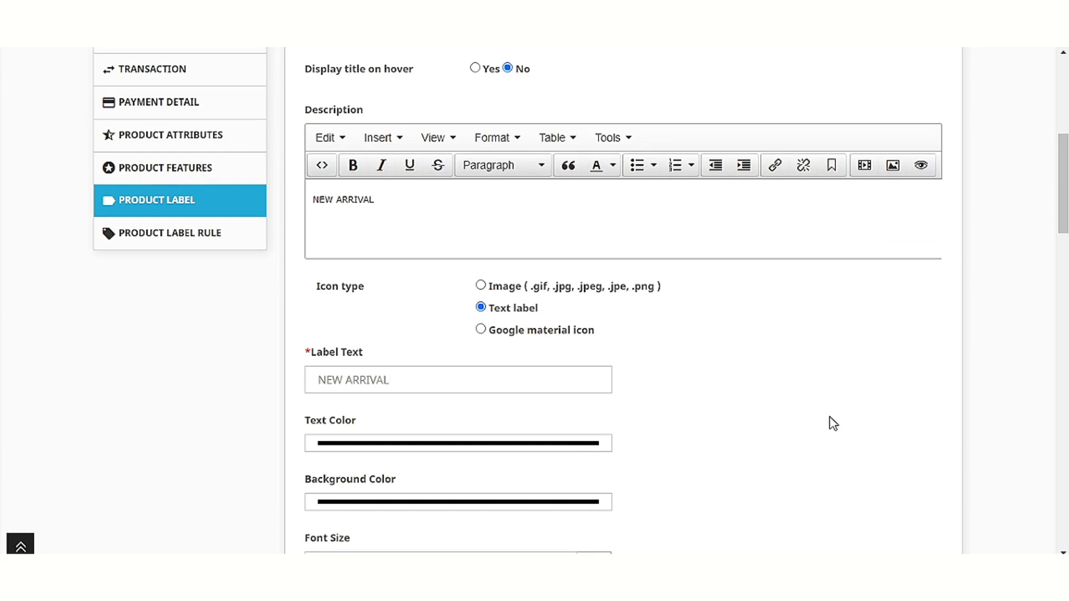
Set the label's text color to white and its background color to red.
scroll(837, 421, down, 4)
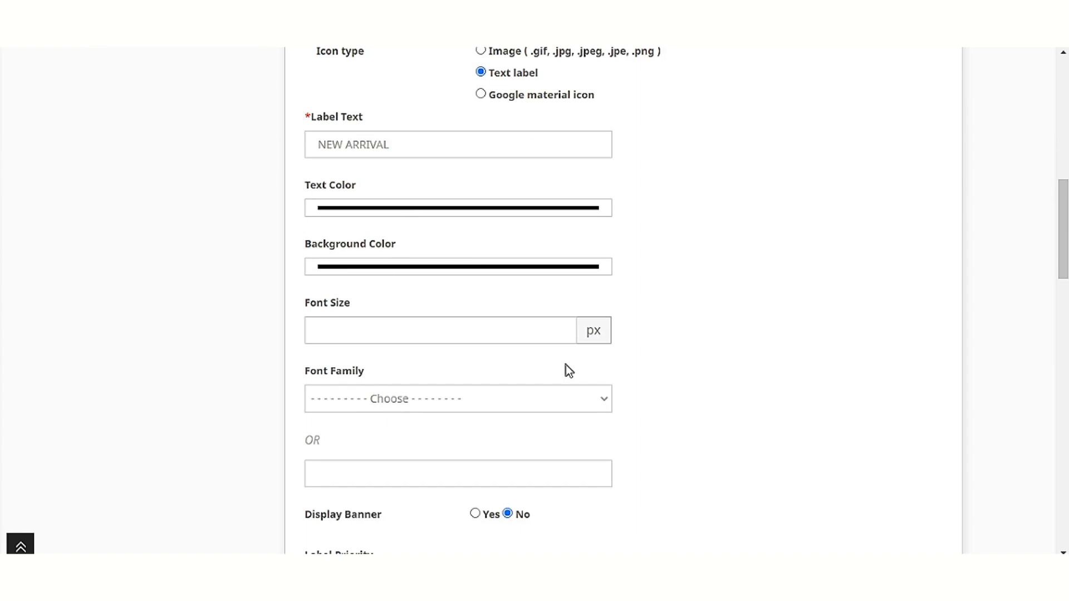
click(485, 209)
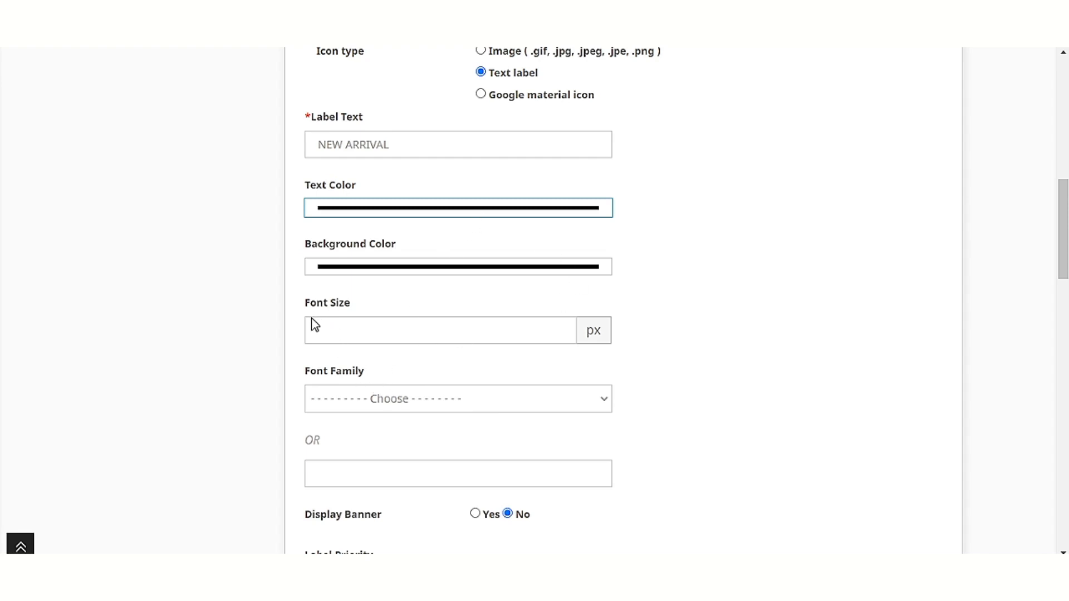
drag(310, 309, 310, 219)
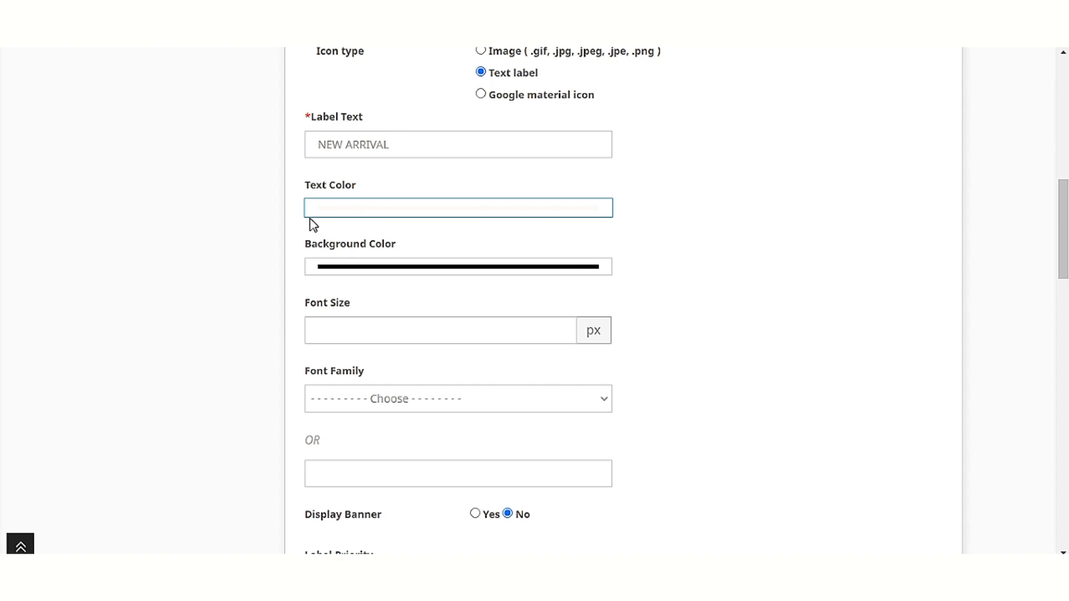
click(410, 264)
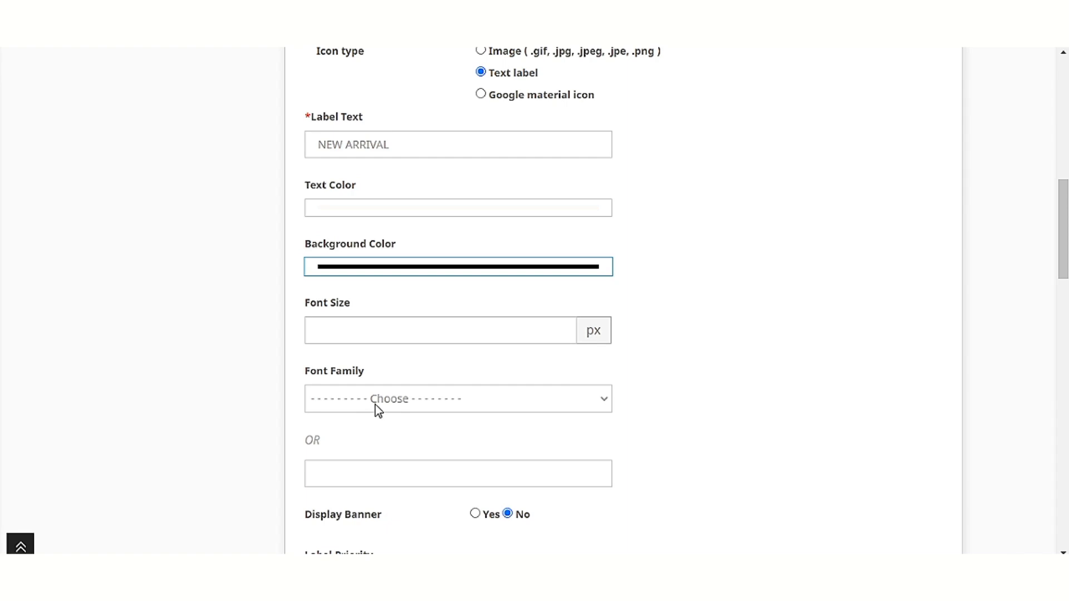
drag(440, 326, 460, 295)
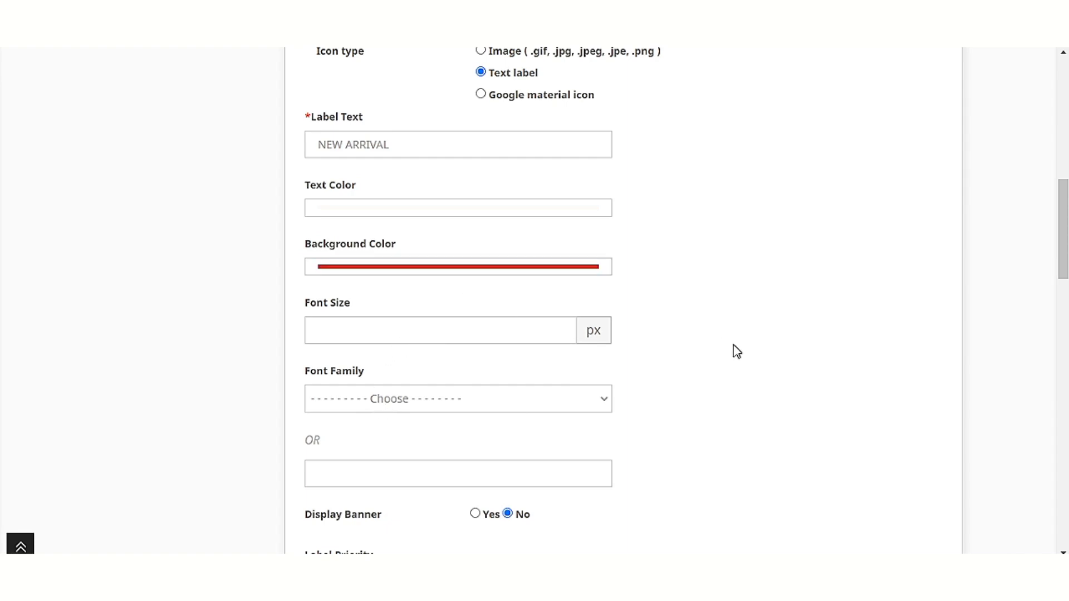
Set the label's font size to 18 px and its font family to Times New Roman.
click(384, 326)
text(18)
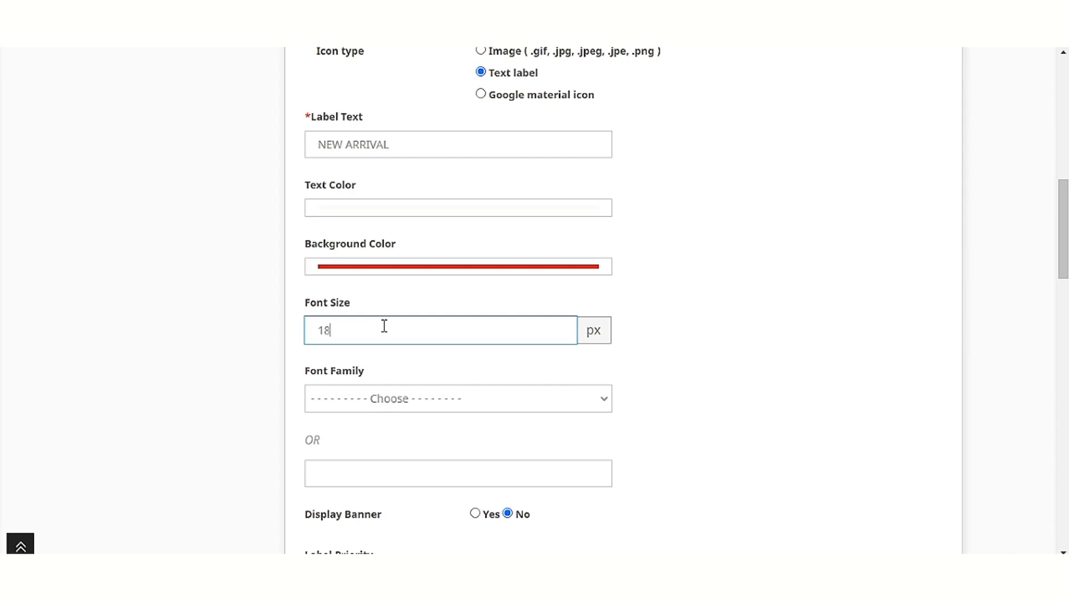
click(471, 409)
click(405, 337)
Give the label priority 1, with start date 2021-02-28 and end date 2021-03-07.
scroll(723, 408, down, 4)
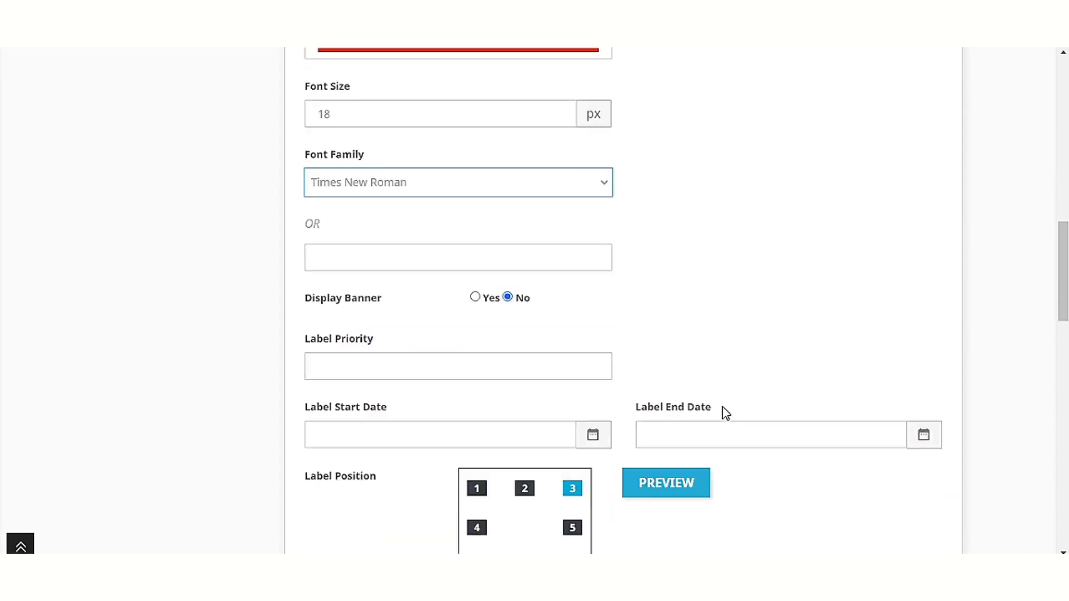
click(416, 352)
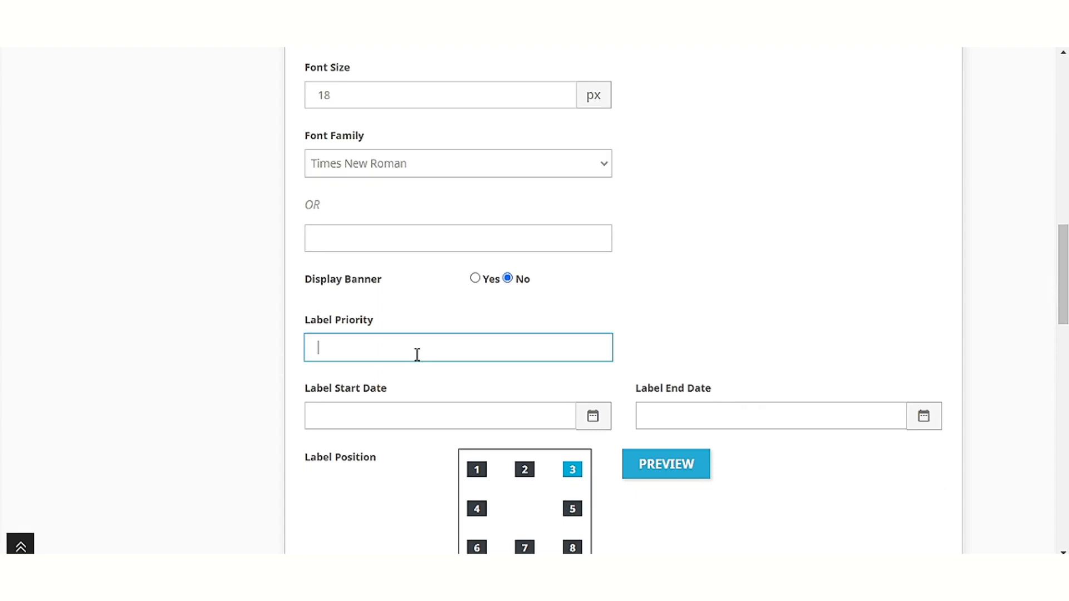
click(416, 417)
click(326, 384)
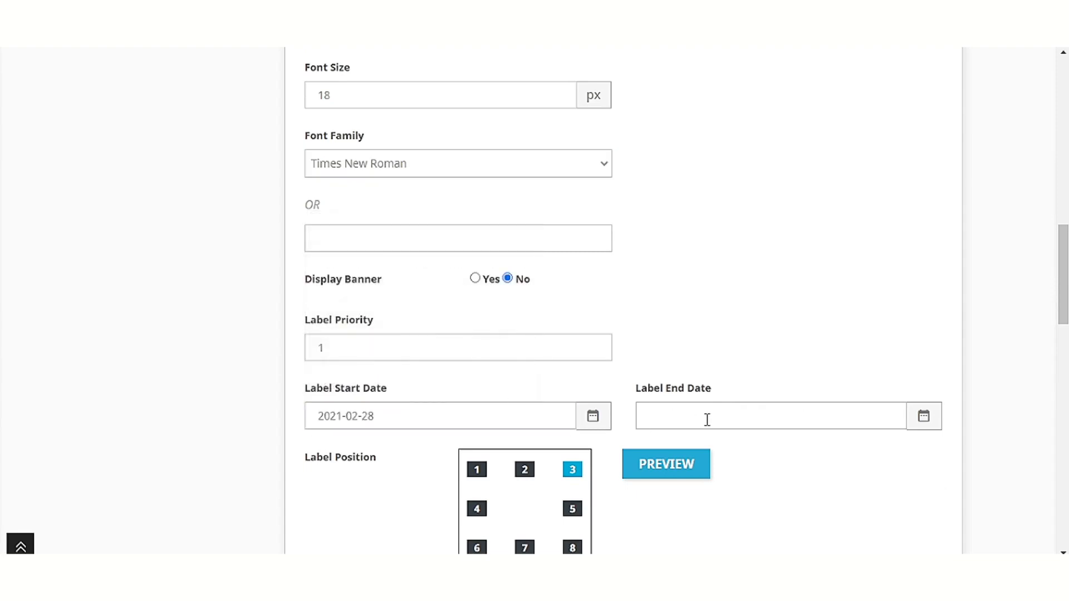
click(708, 419)
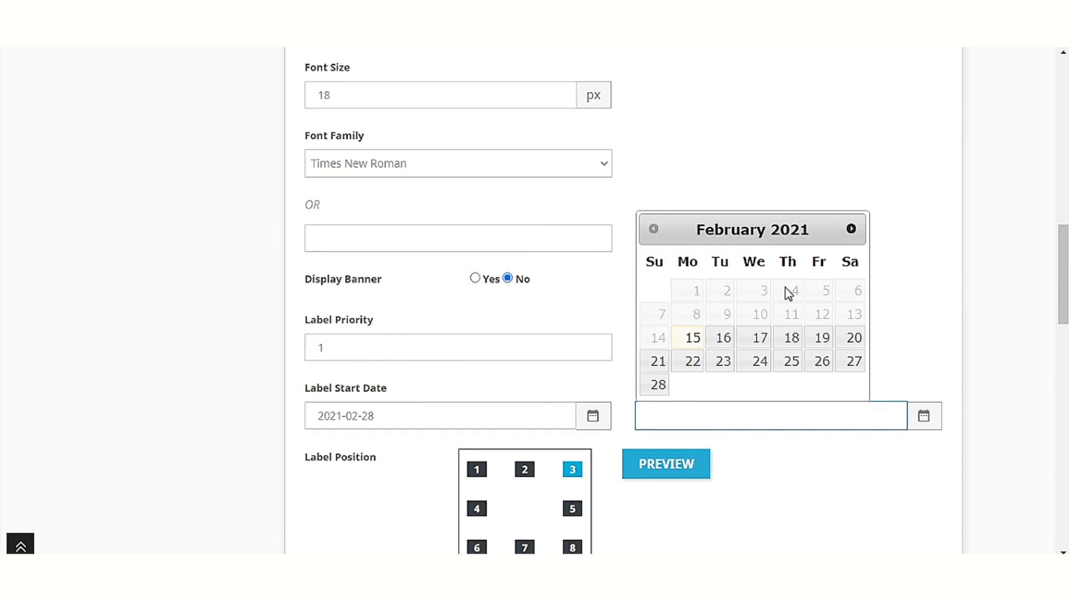
click(851, 229)
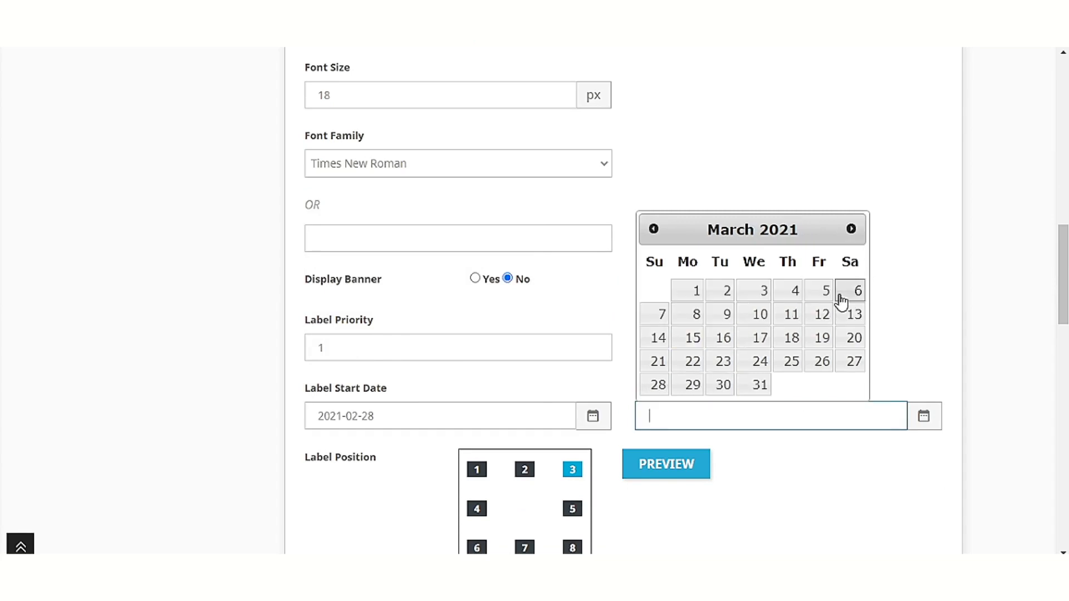
click(649, 315)
Choose position 4 as the placement of the NEW ARRIVAL label.
scroll(454, 330, down, 4)
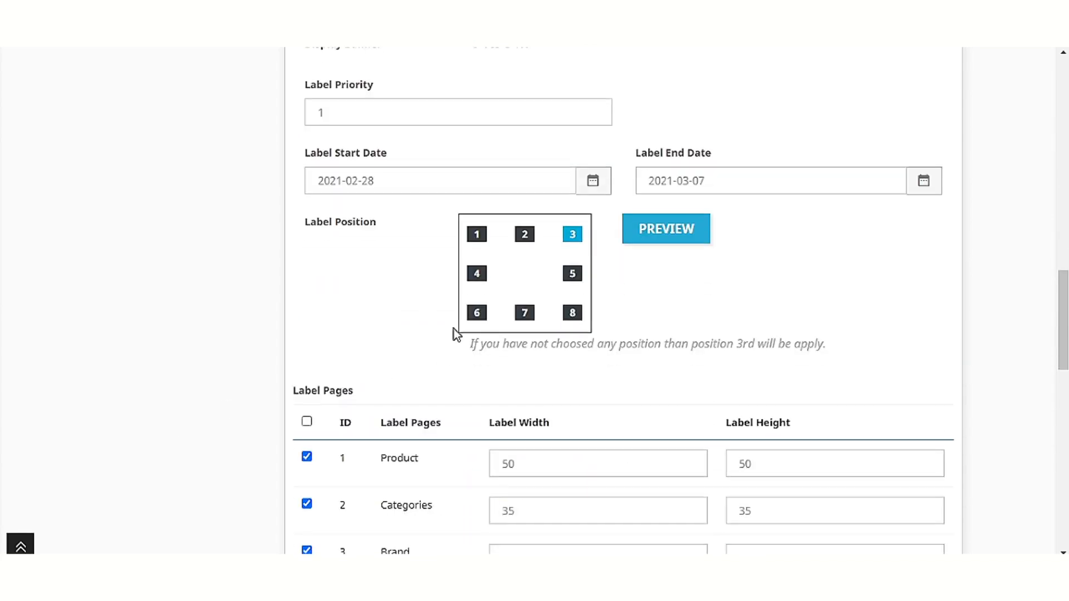
click(478, 274)
click(481, 277)
Save the NEW ARRIVAL label while staying on its form, and go back to the product label list.
scroll(377, 370, down, 10)
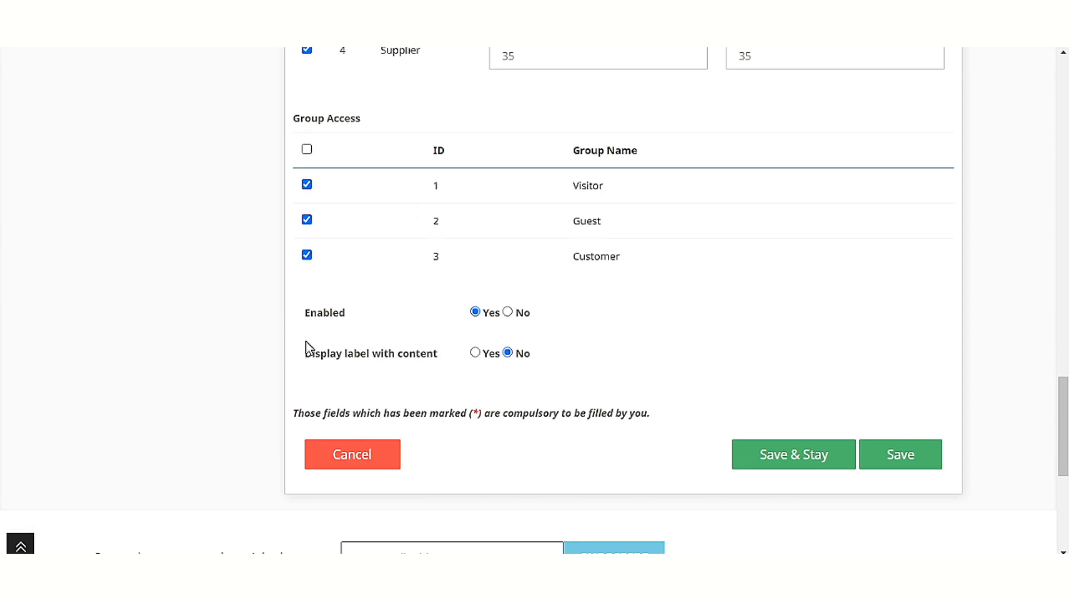
click(787, 466)
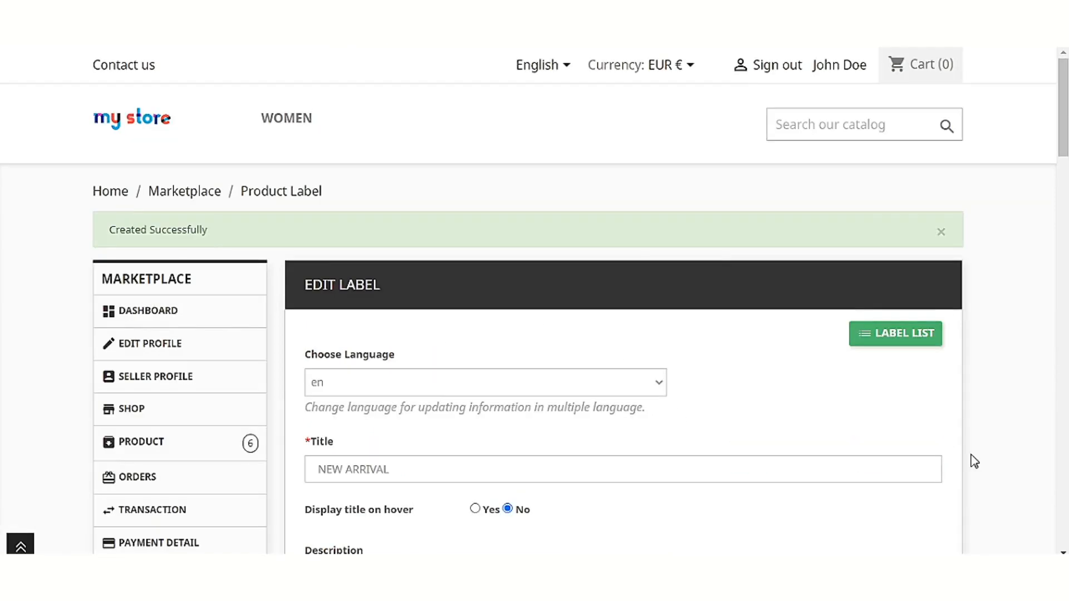
scroll(245, 422, down, 5)
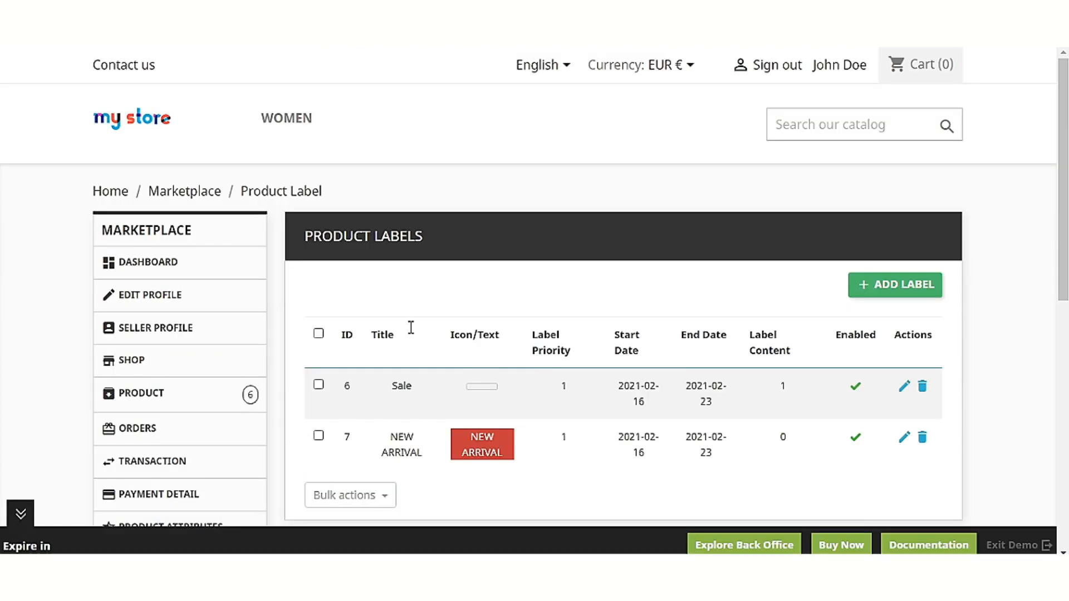
Start adding another product label and enter "HOT DEAL" as its title.
click(909, 287)
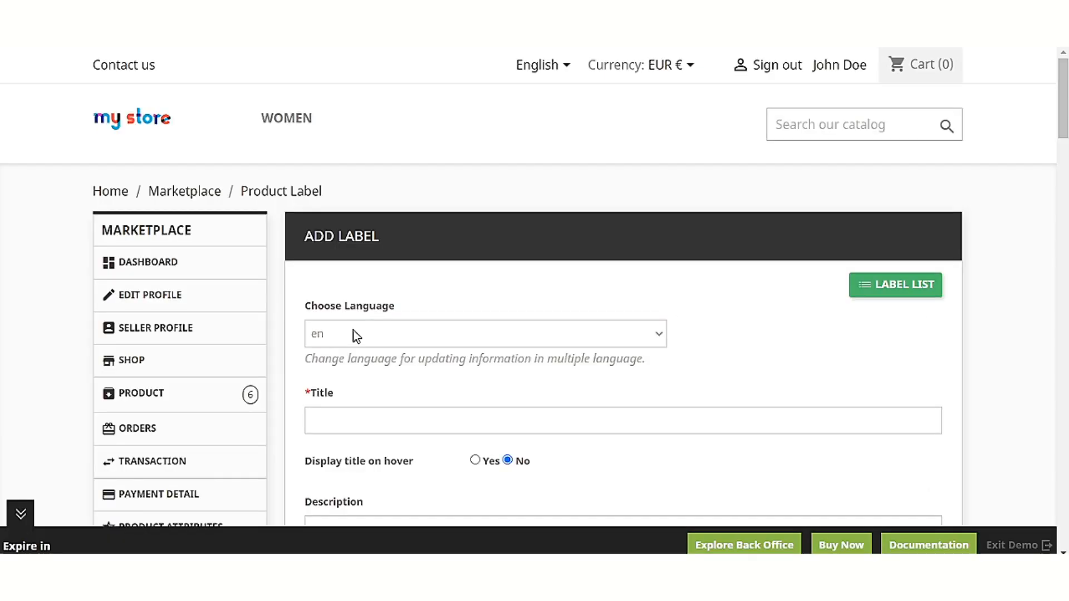
click(434, 418)
text(HOT DEAL)
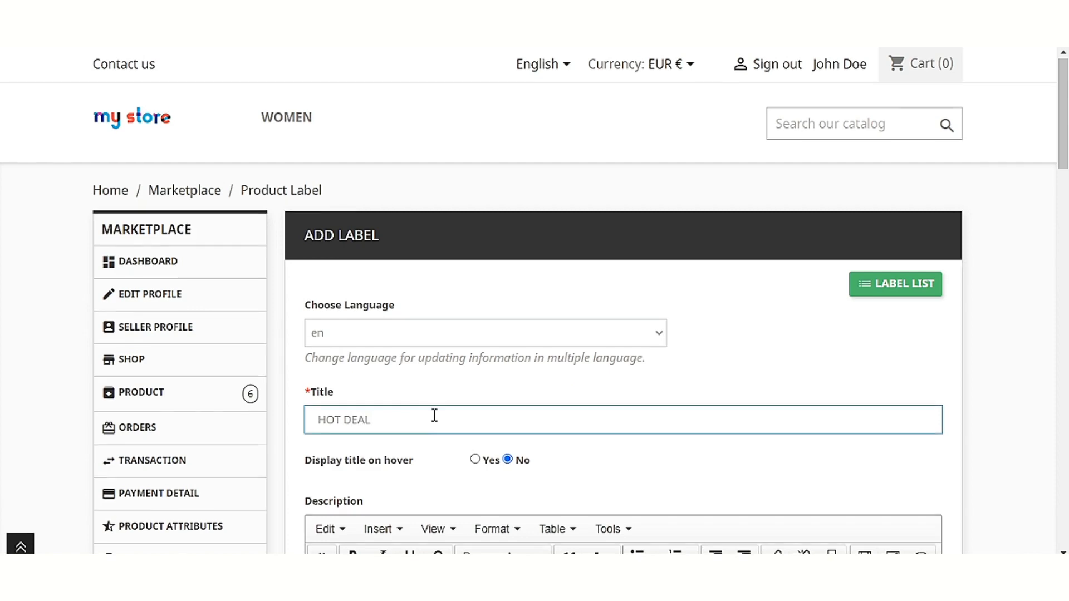
Set the icon type to Google material icon and enter <i class="material-icons">favorite</i> as the icon code.
scroll(434, 416, down, 3)
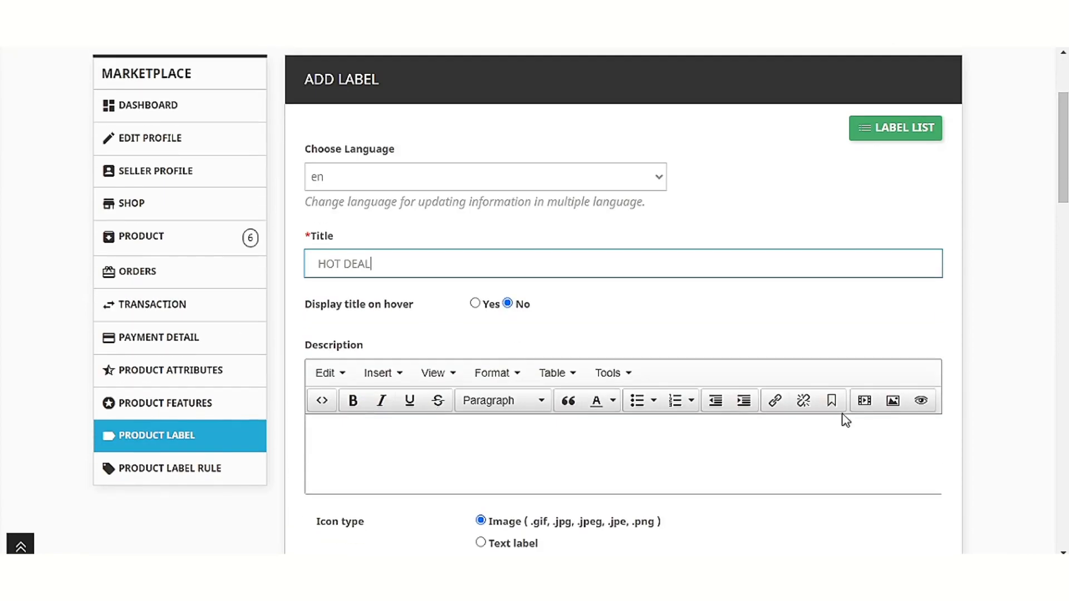
scroll(490, 418, down, 3)
click(480, 408)
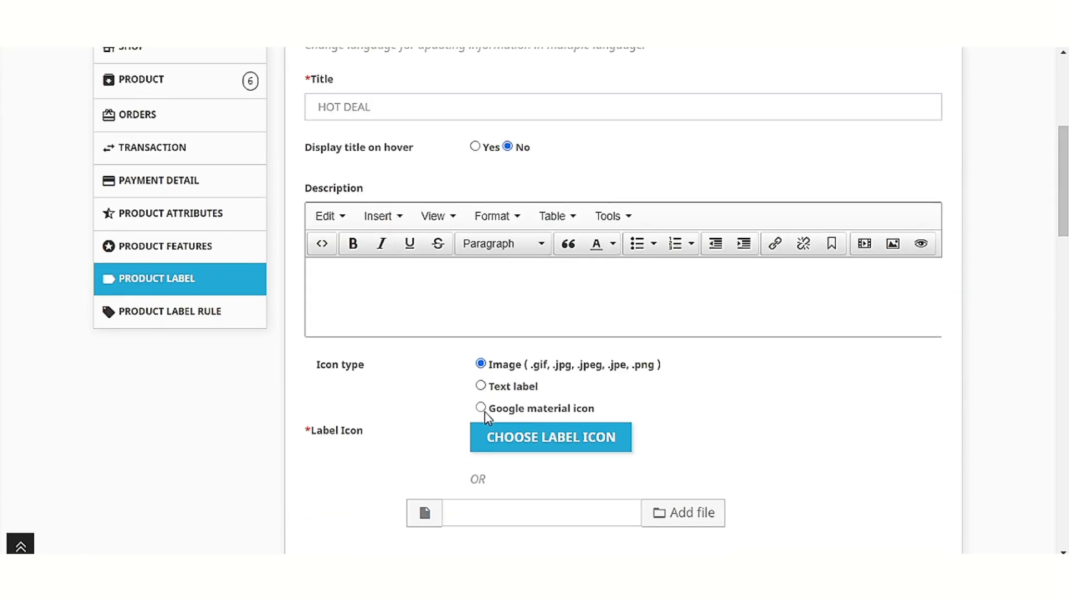
scroll(592, 391, down, 3)
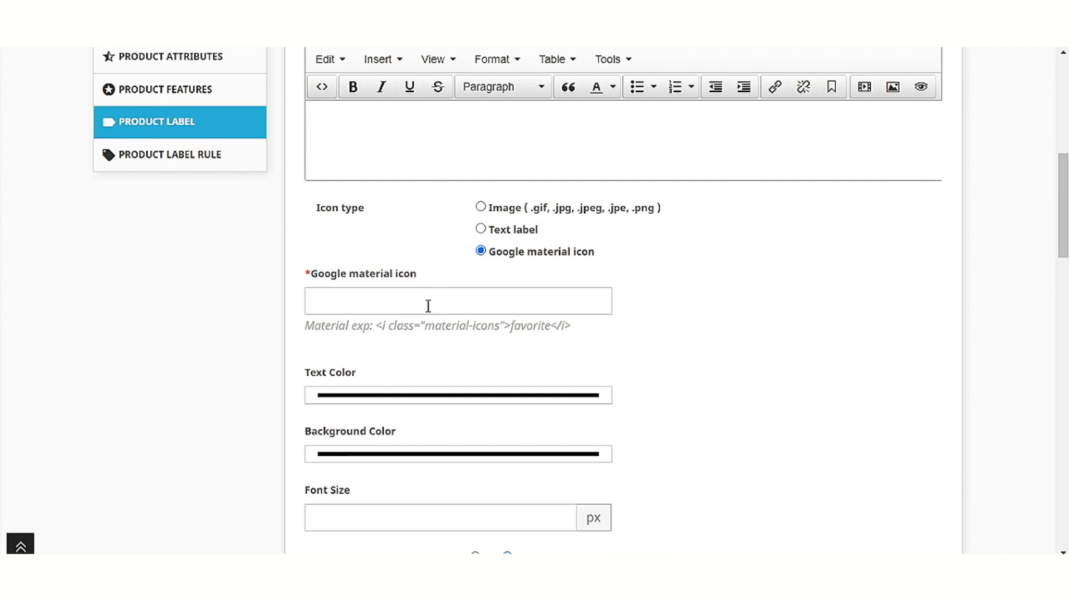
click(428, 305)
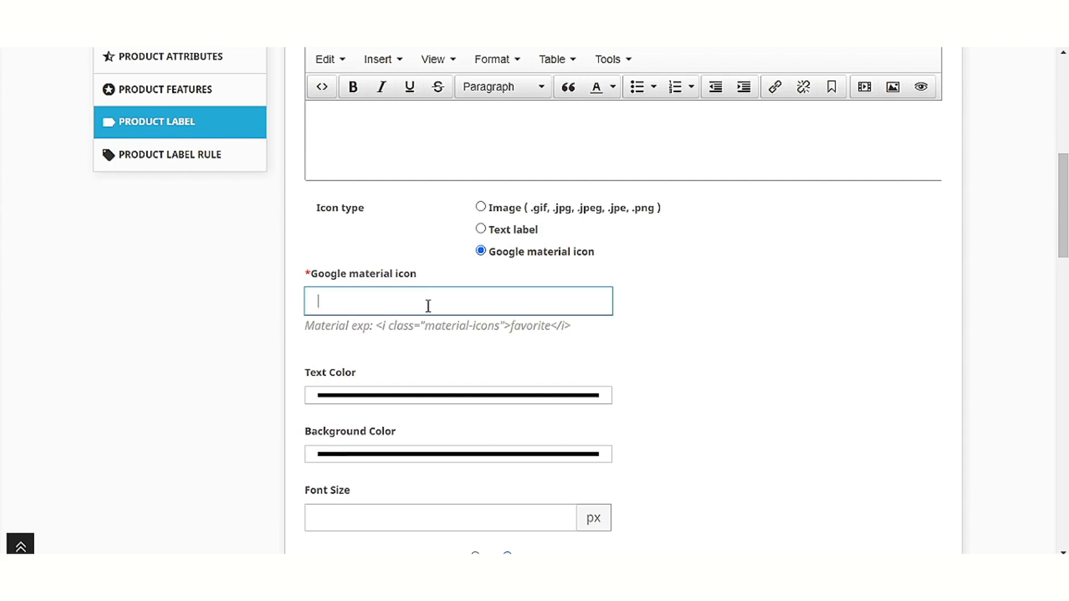
text(<i class="material-icons">favorite</i>)
Set the icon's text color to red and its font size to 35 px.
scroll(888, 336, down, 3)
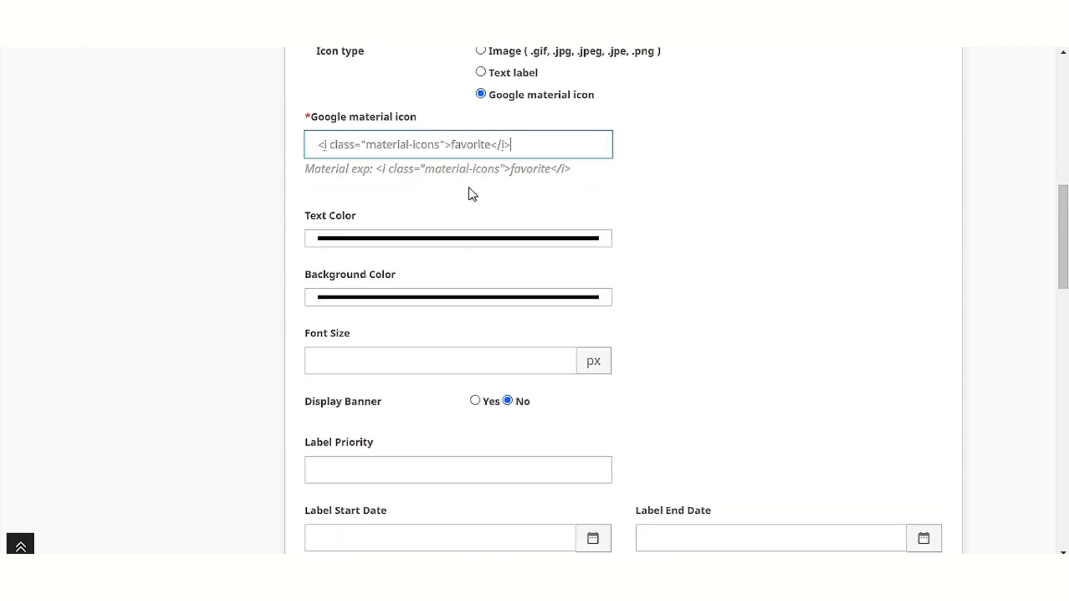
click(452, 245)
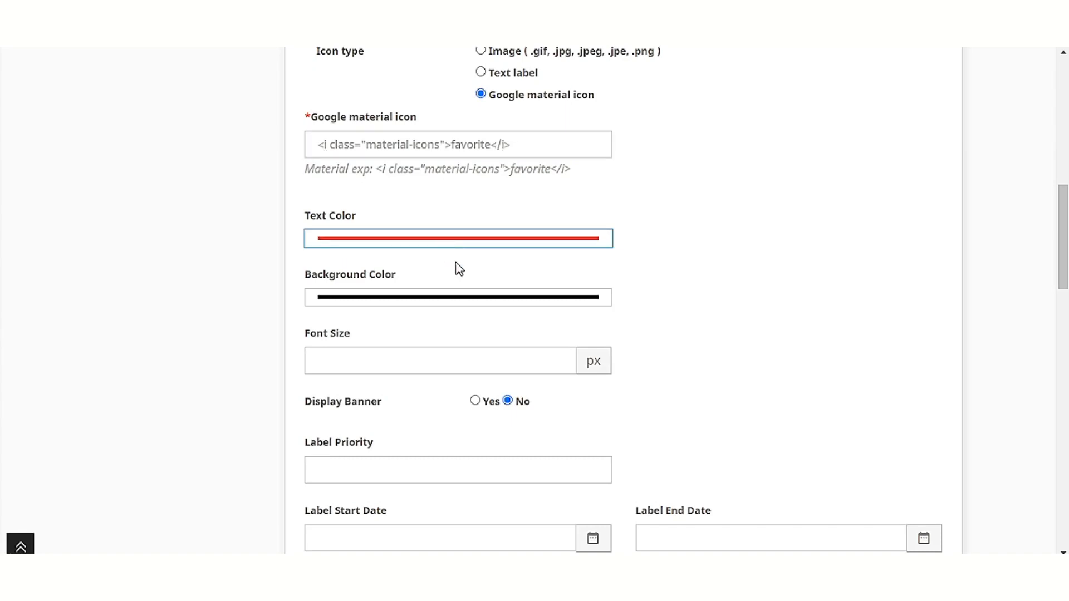
click(730, 305)
click(479, 362)
text(35)
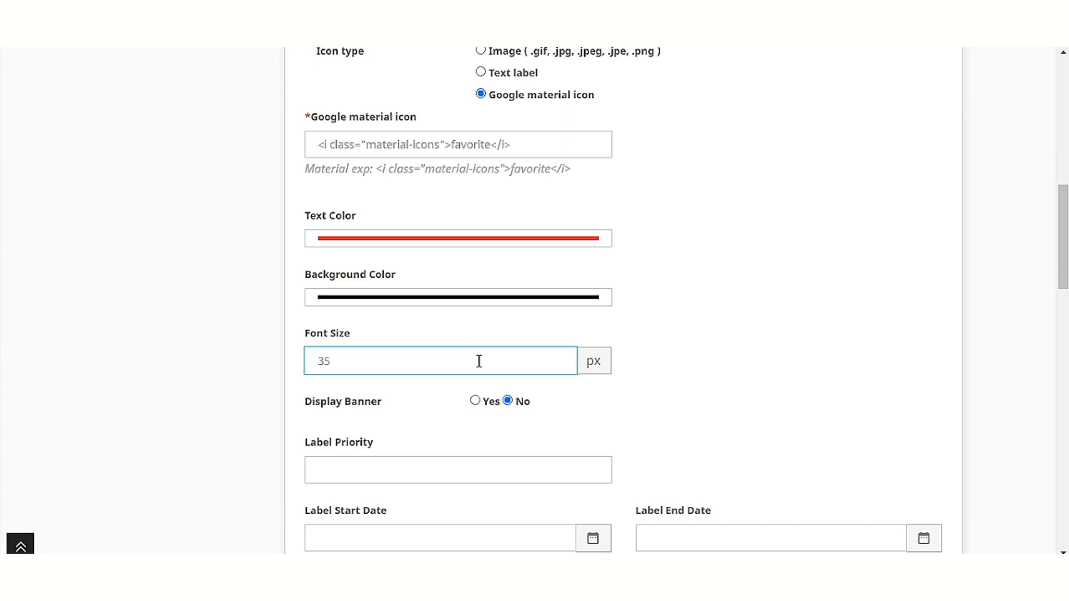
Give the HOT DEAL label priority 1, with start date 2021-02-16 and end date 2021-02-25.
click(481, 474)
text(1)
scroll(480, 474, down, 3)
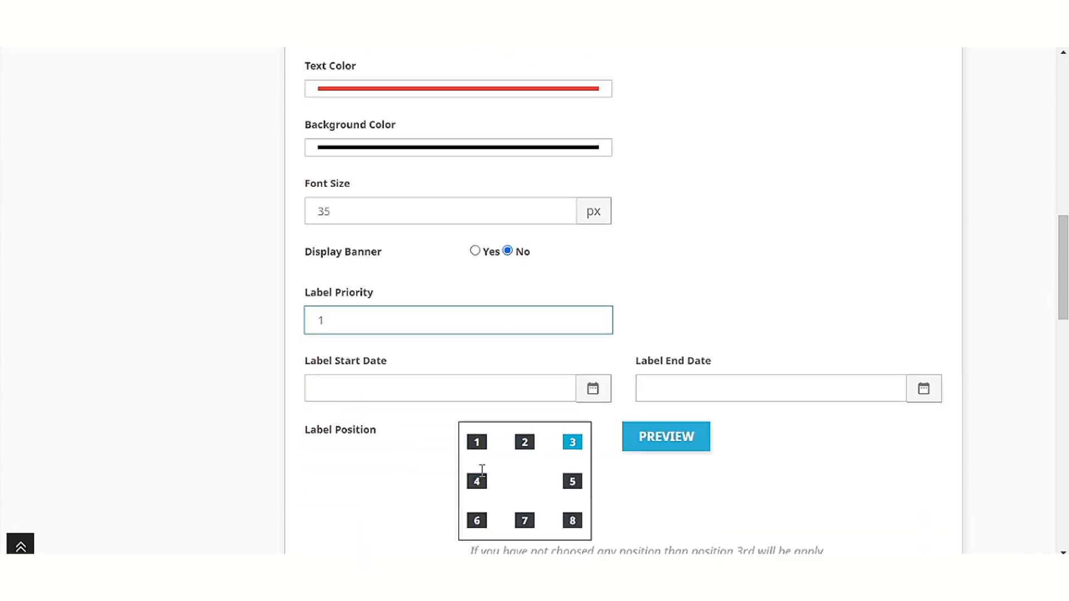
click(426, 386)
click(395, 304)
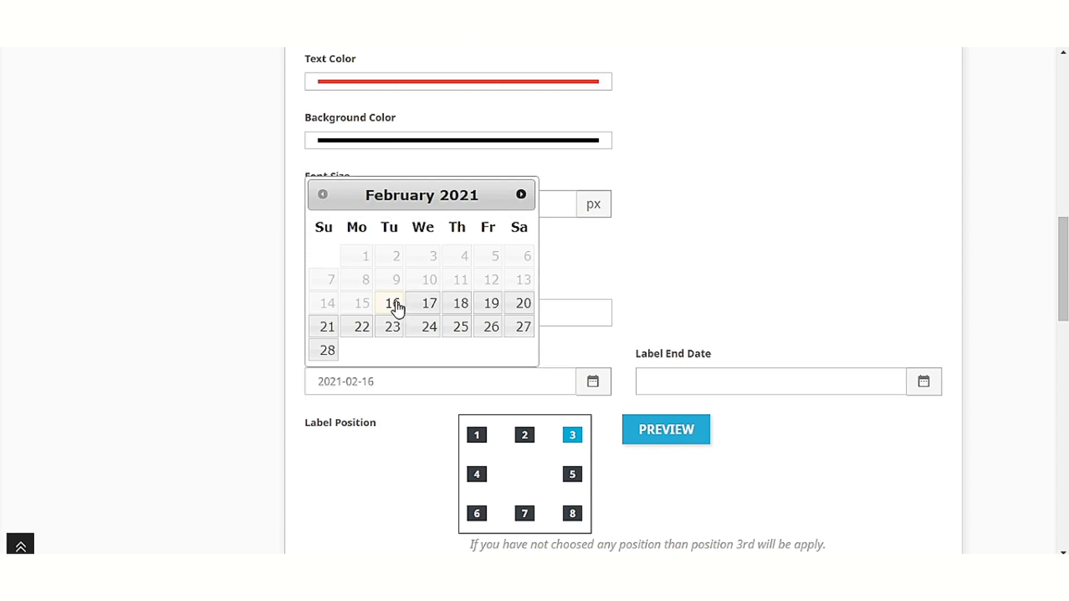
click(723, 383)
click(791, 328)
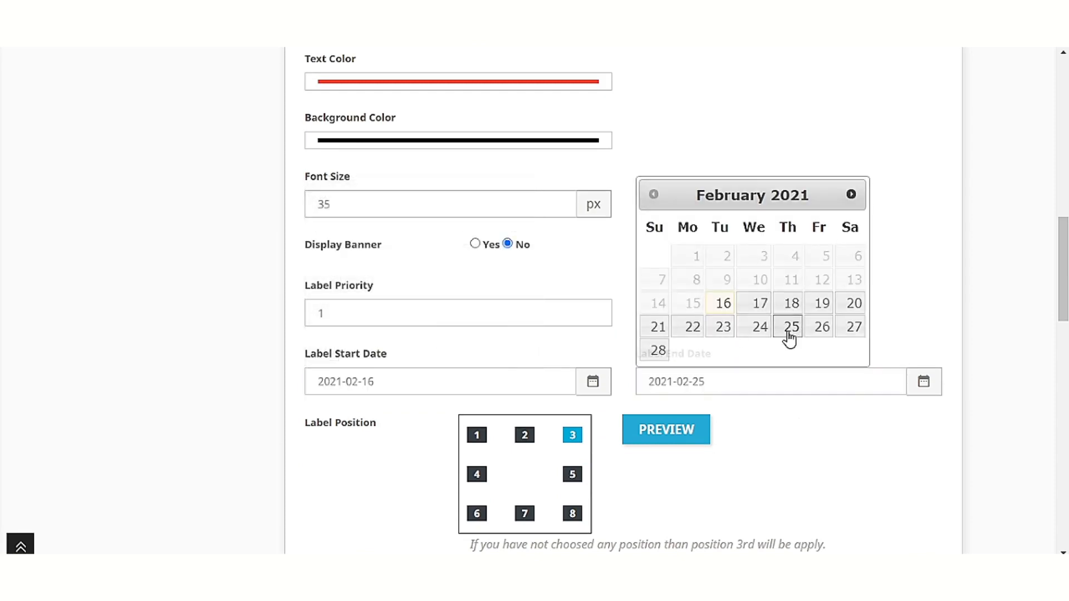
Place the HOT DEAL label at position 6 and save it while staying on its form.
scroll(566, 507, down, 3)
click(475, 360)
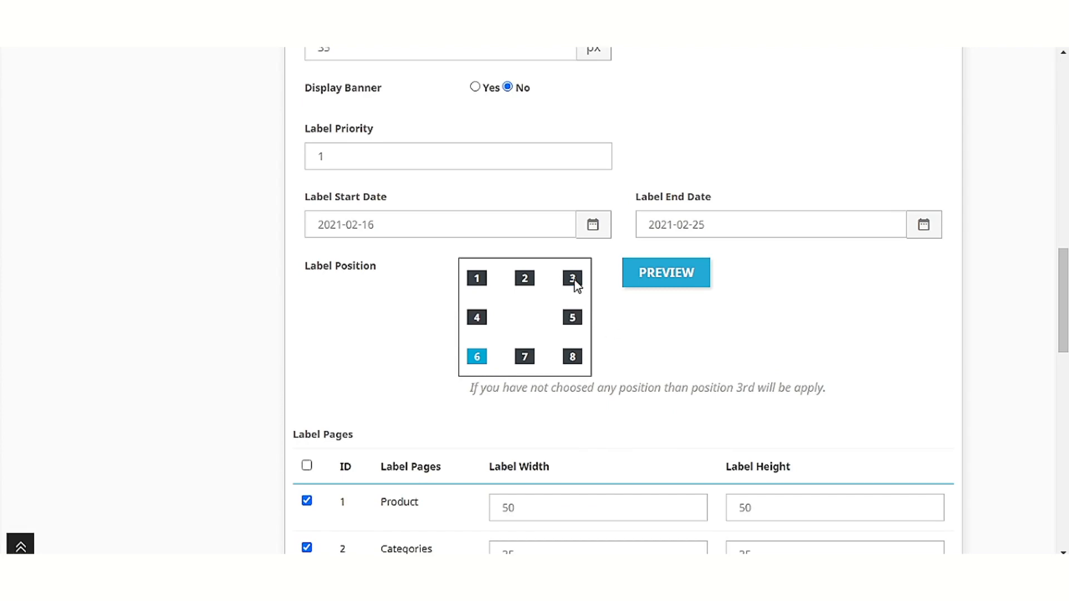
scroll(673, 359, down, 10)
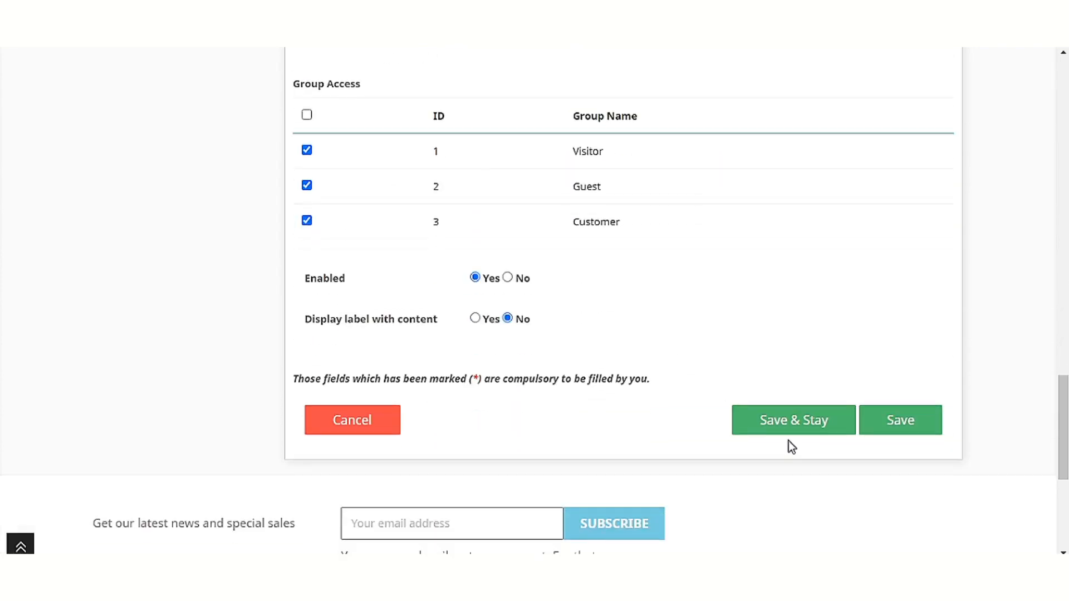
click(811, 423)
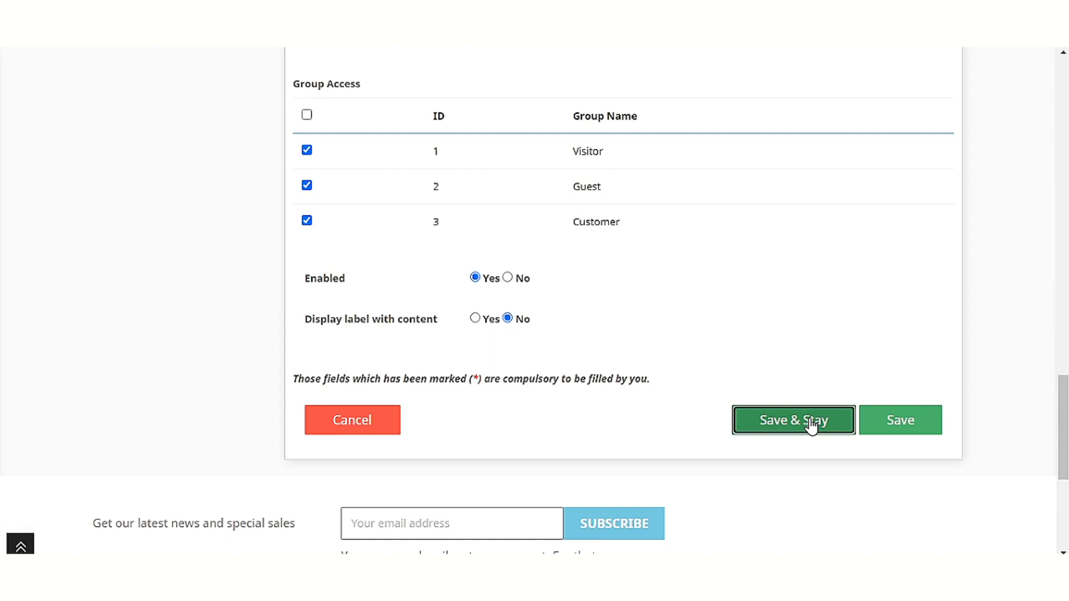
Return to the product label list and examine the created labels with their enabled status and available actions.
scroll(803, 418, down, 5)
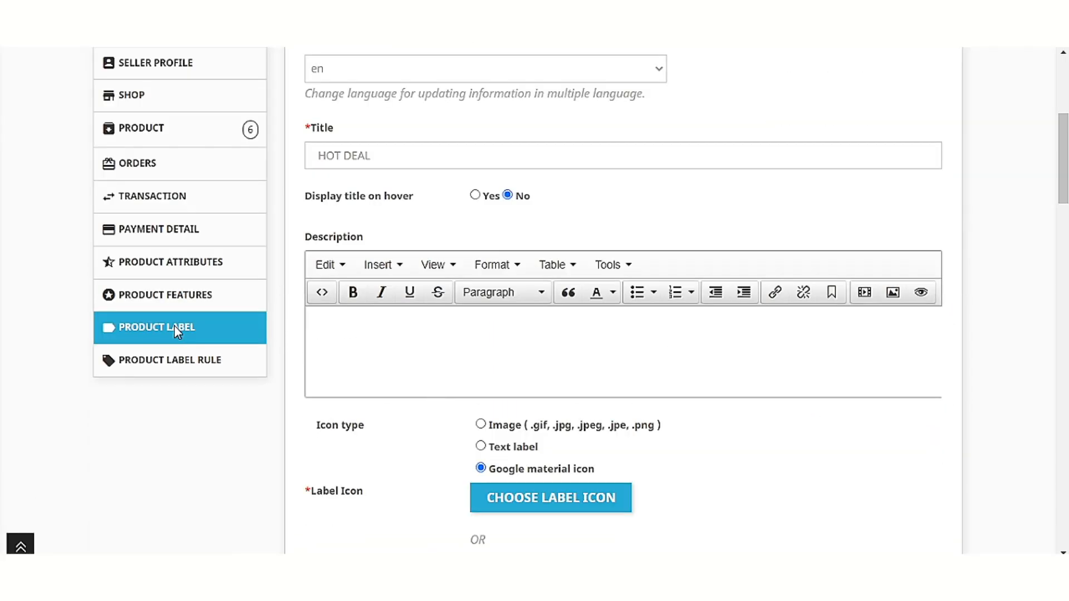
click(173, 328)
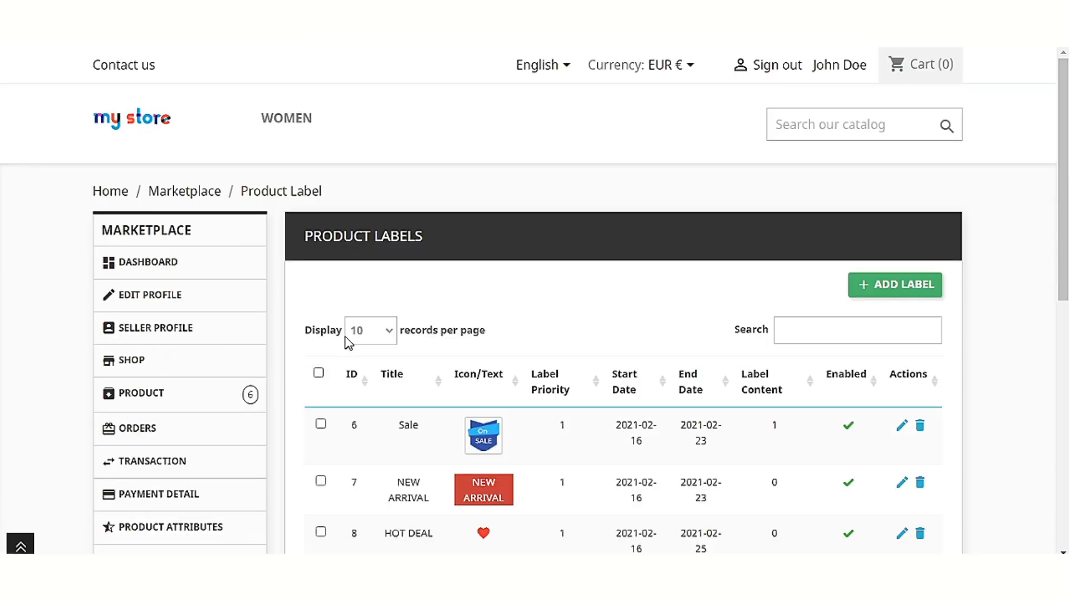
scroll(610, 388, down, 2)
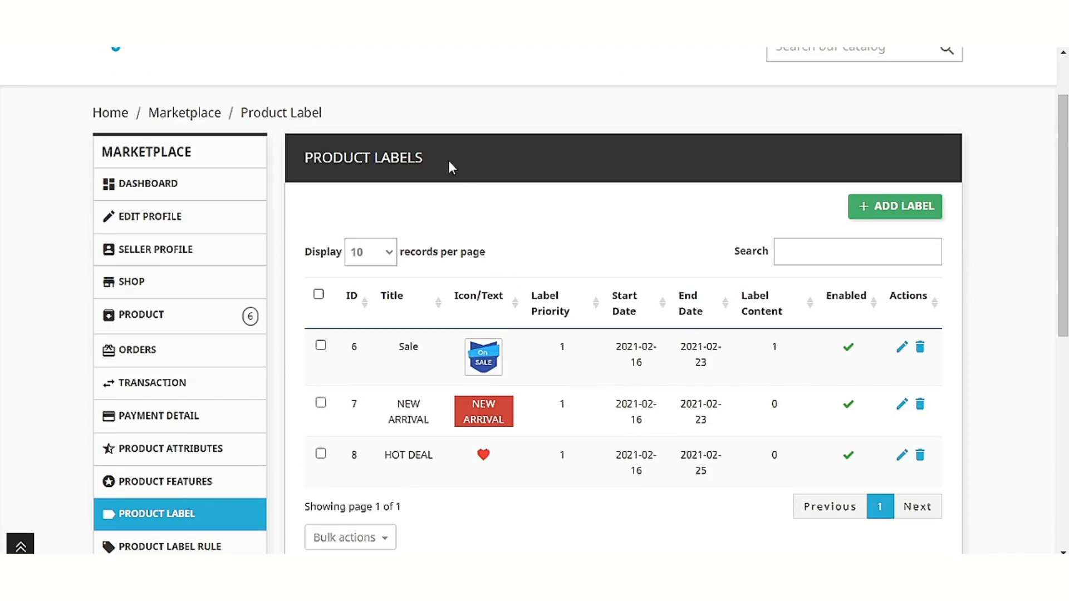
drag(446, 158, 303, 167)
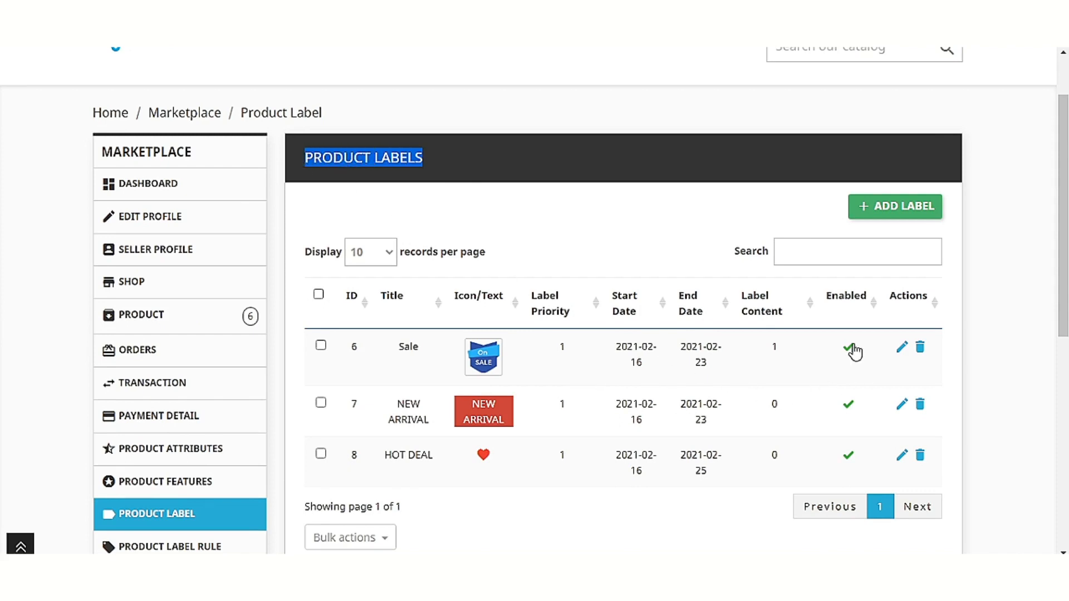
click(919, 352)
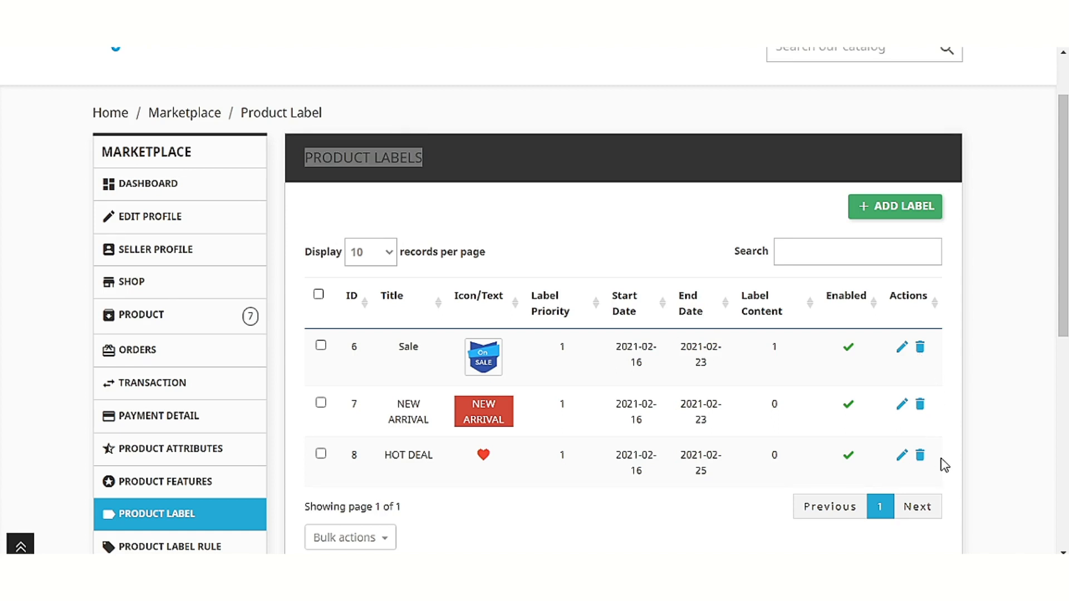
Open the Faded Short Sleeves T-shirt from the seller's product list for editing and show its label settings.
click(130, 315)
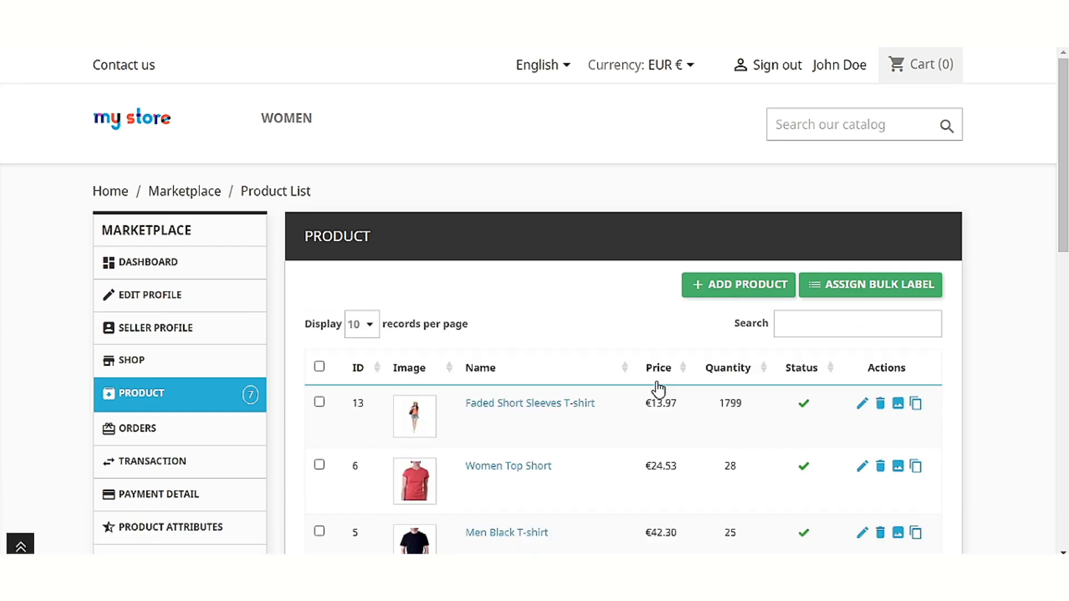
click(865, 405)
scroll(625, 374, down, 1)
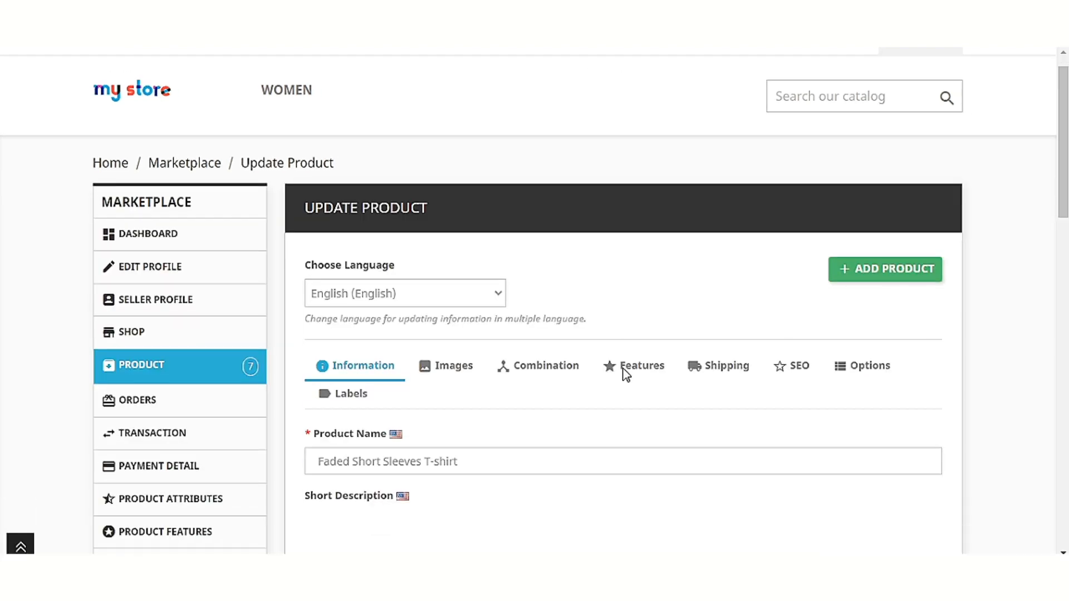
scroll(626, 375, down, 3)
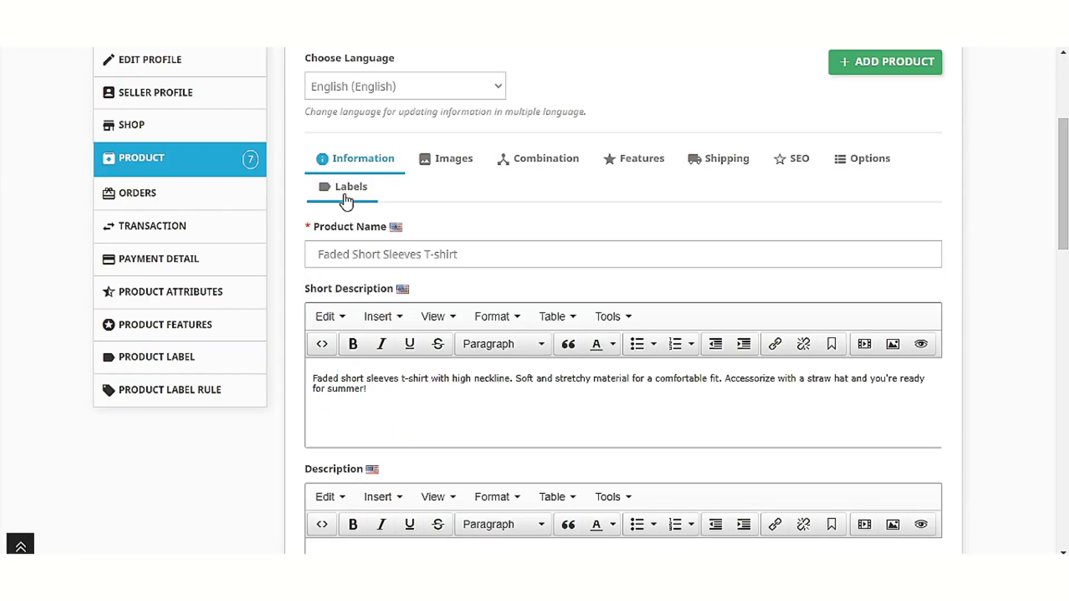
click(346, 200)
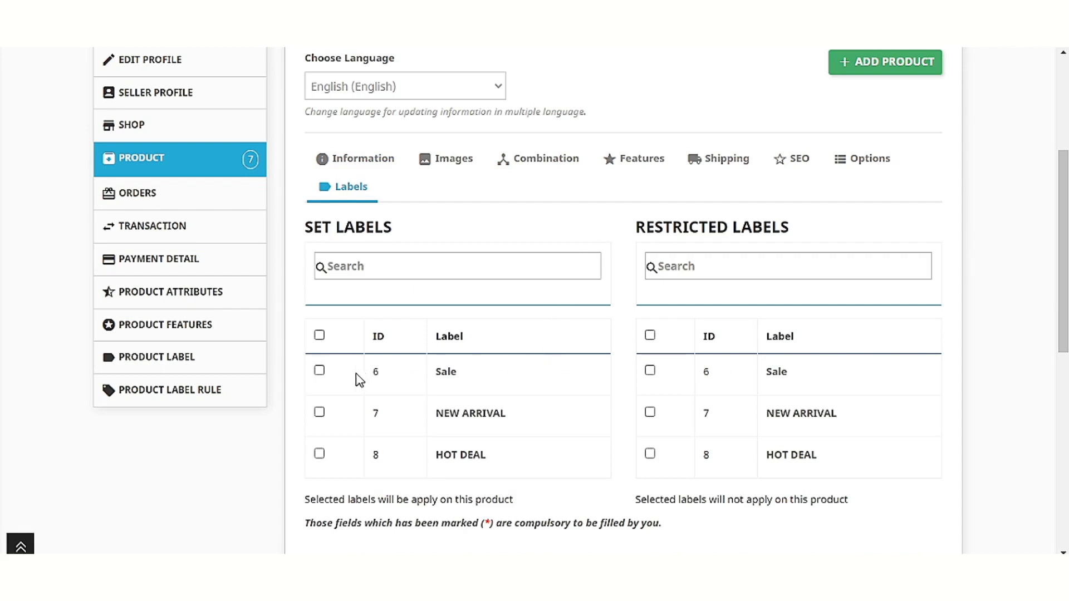
Set the Sale, NEW ARRIVAL and HOT DEAL labels on the T-shirt and save the product.
click(319, 371)
click(320, 412)
click(320, 455)
scroll(653, 442, down, 3)
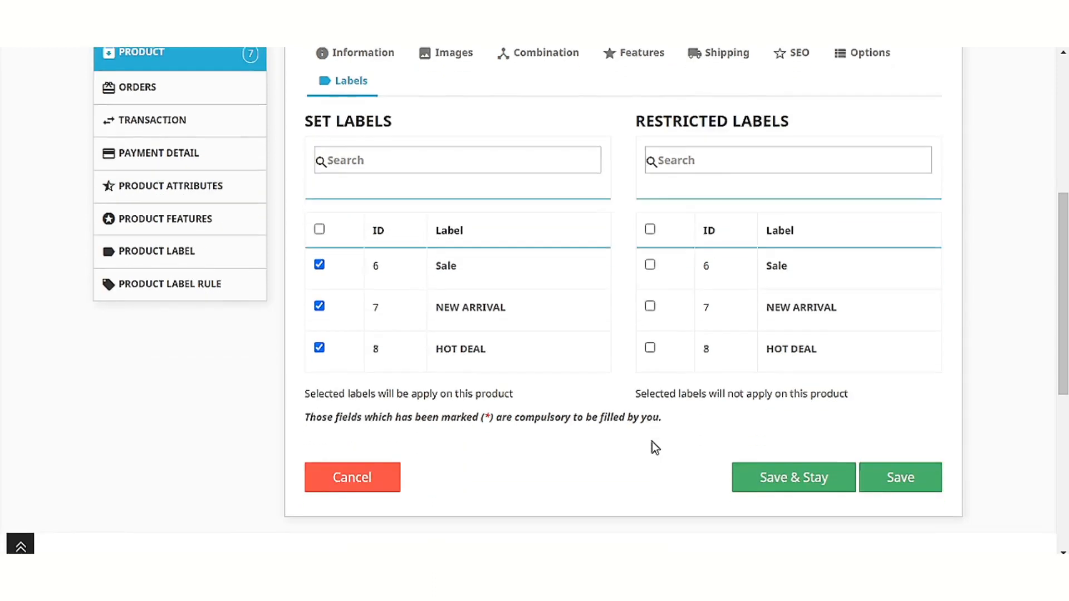
click(770, 429)
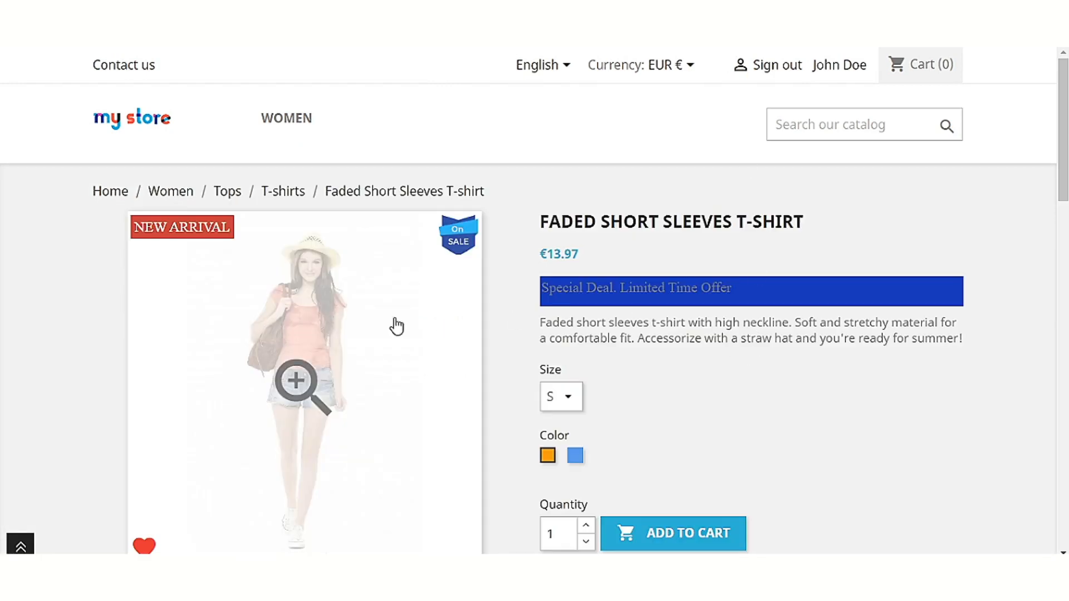
Examine the T-shirt's storefront page for the three labels, the Sale label's tooltip and the label content under the price.
mouse_move(465, 239)
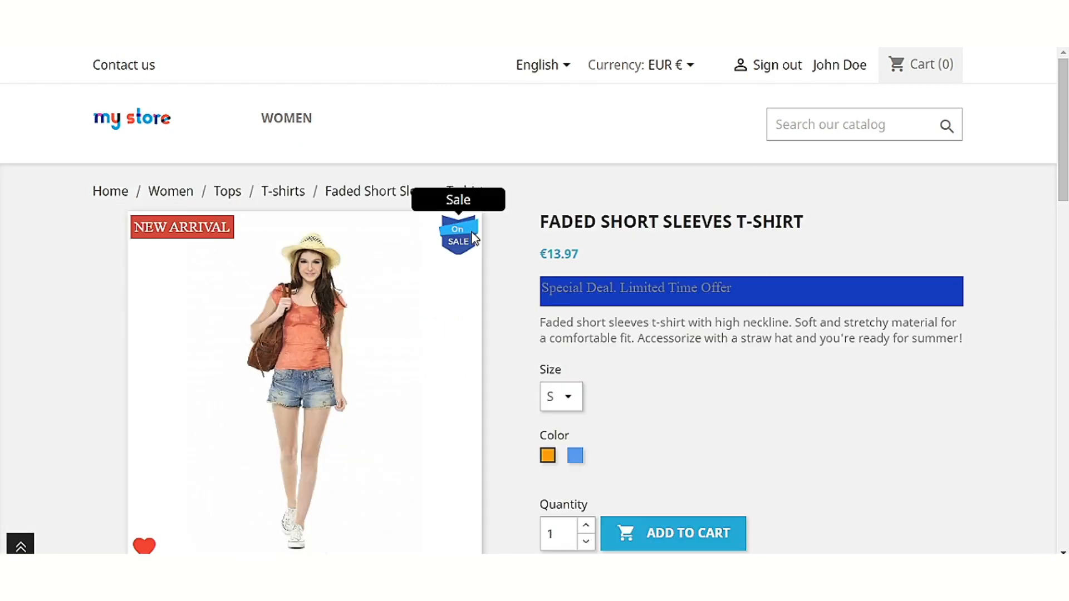
scroll(472, 236, down, 1)
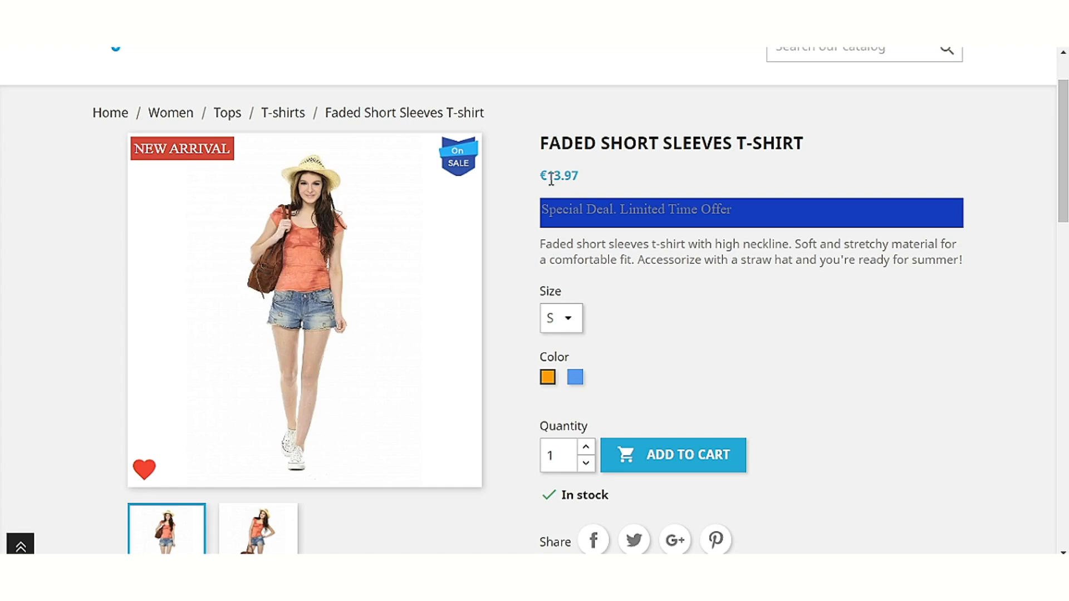
scroll(539, 269, up, 1)
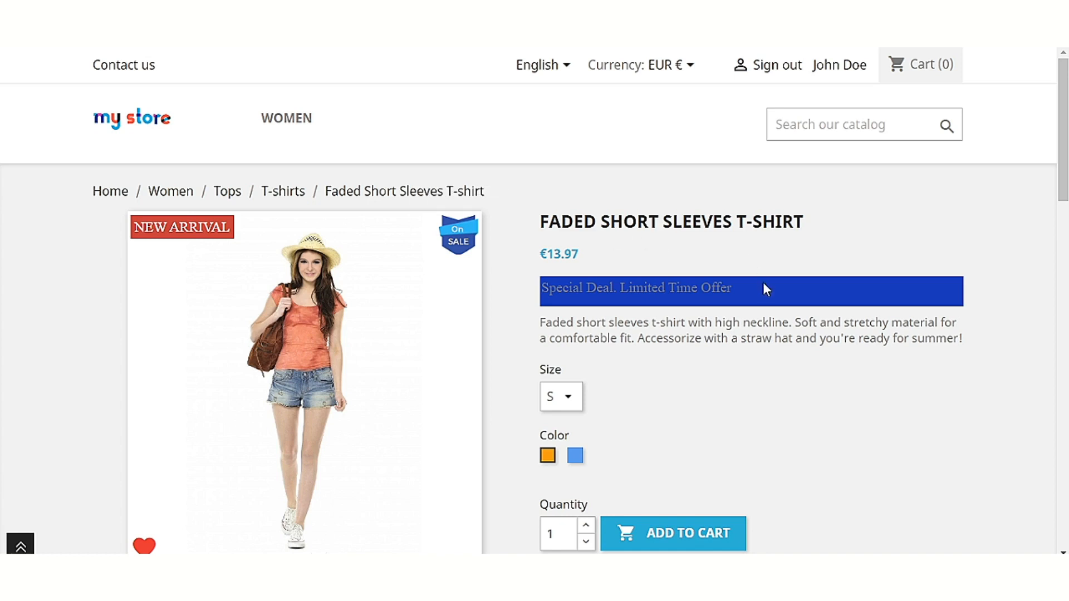
drag(763, 287, 541, 292)
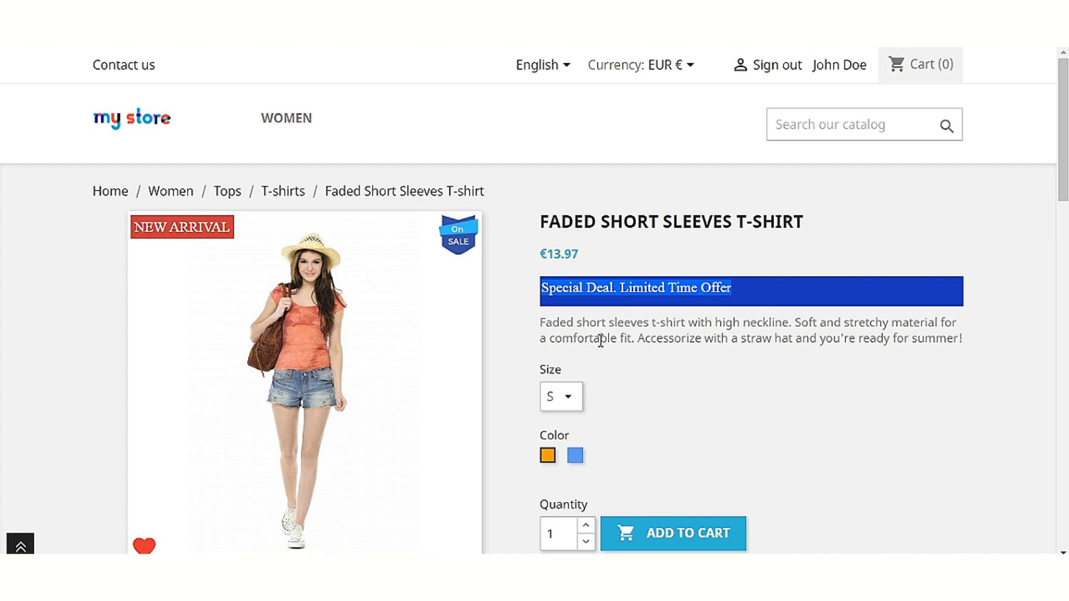
click(707, 568)
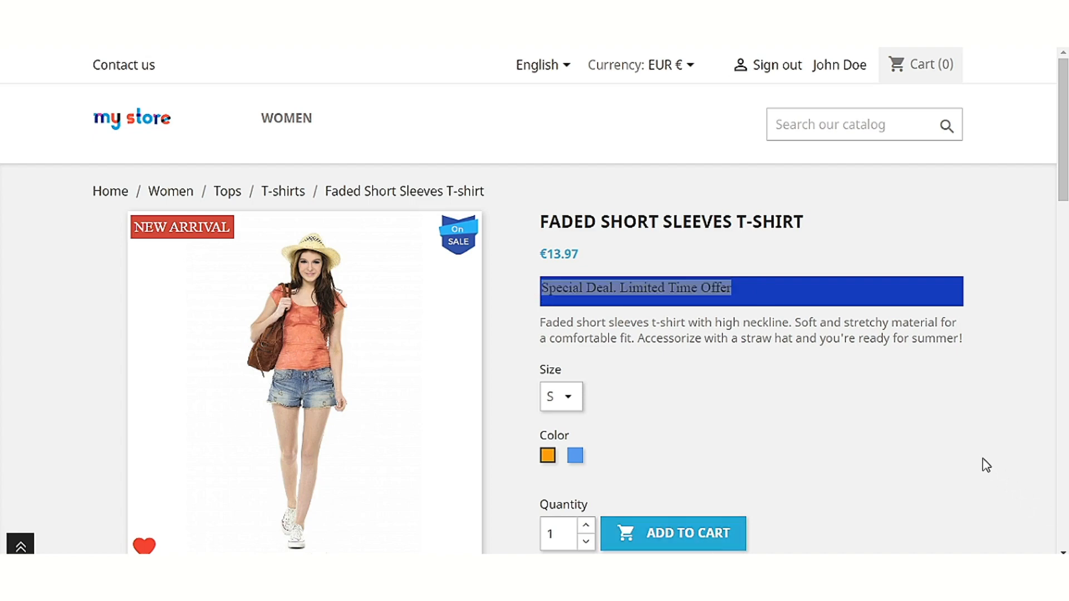
click(951, 460)
mouse_move(222, 272)
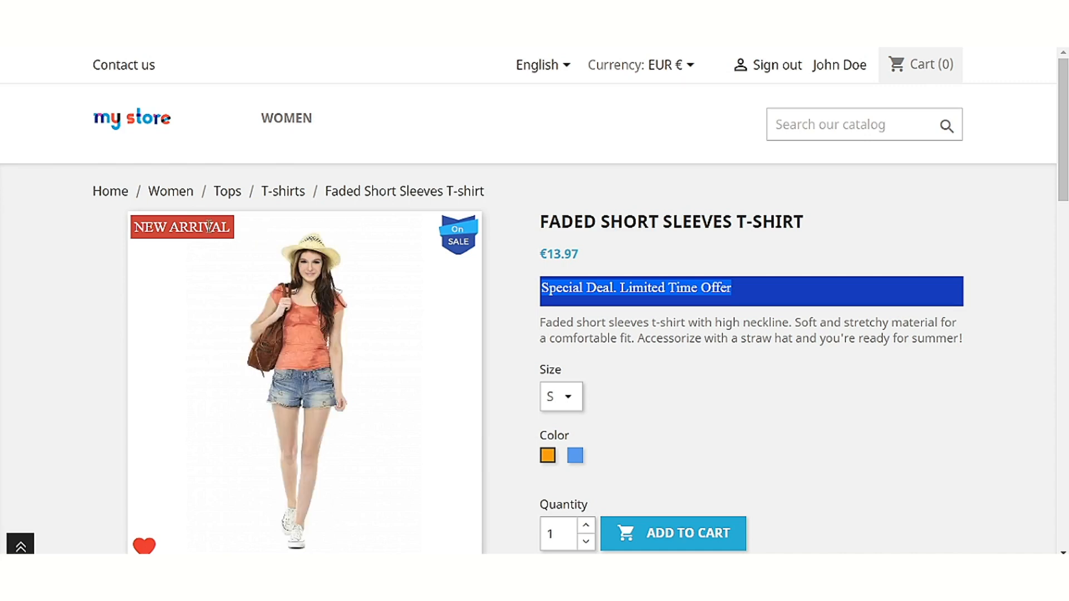
mouse_move(209, 283)
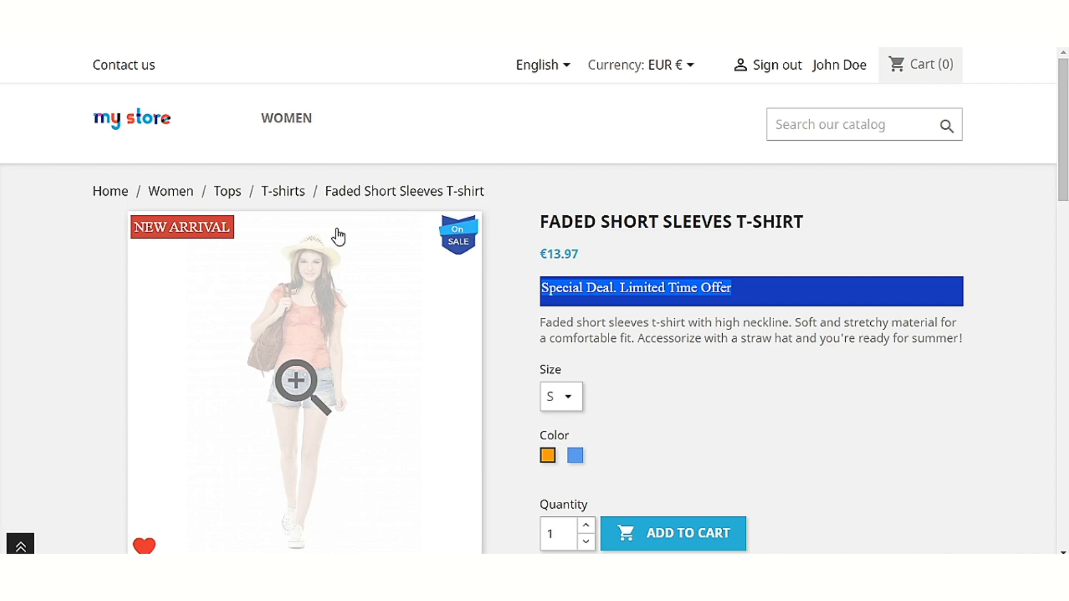
mouse_move(461, 254)
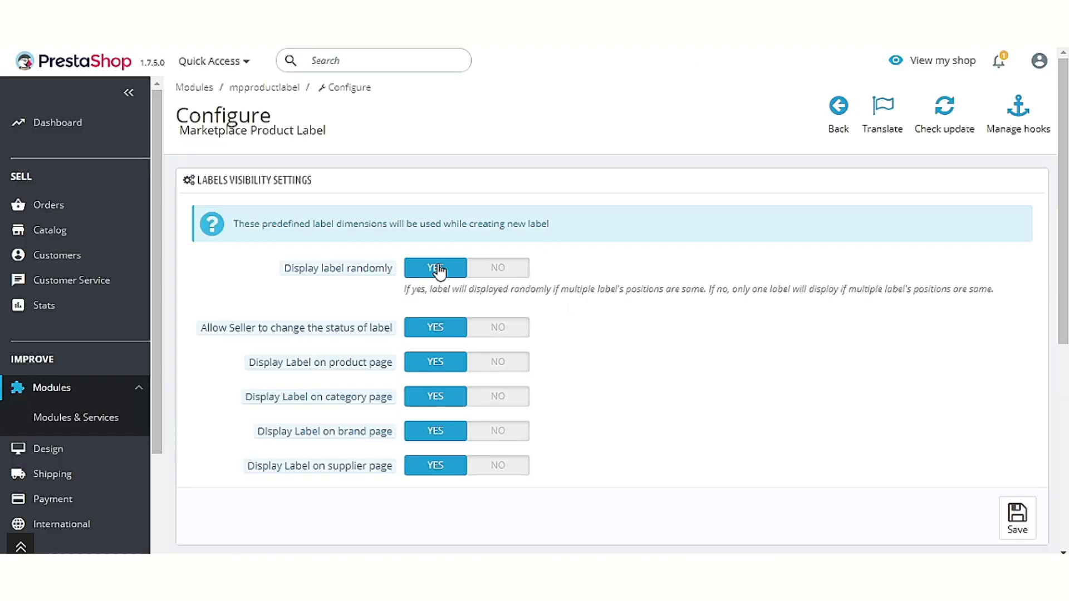
Disable random label display in the Marketplace Product Label module's visibility settings and save the configuration.
click(483, 270)
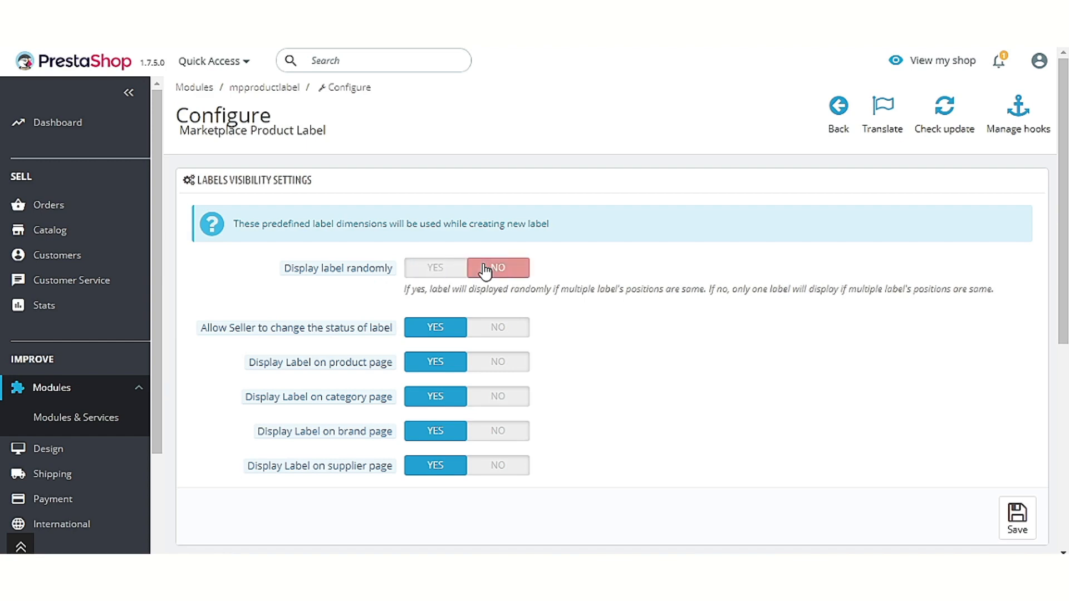
click(1017, 518)
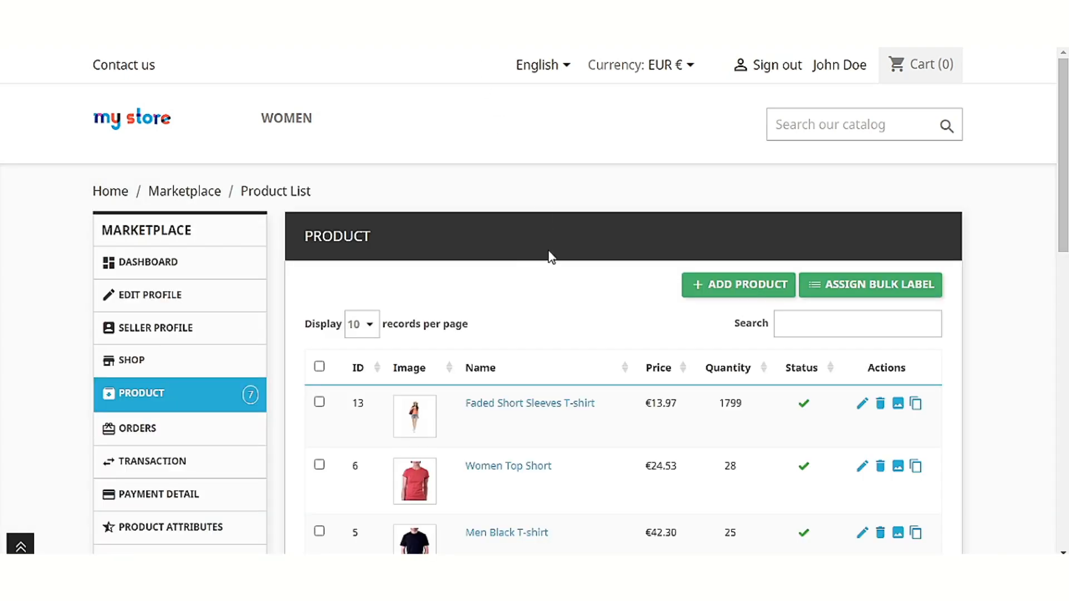
Select the first five products in the seller's product list, from Faded Short Sleeves T-shirt to Men Yellow T-shirt, and start bulk label assignment.
scroll(550, 257, down, 2)
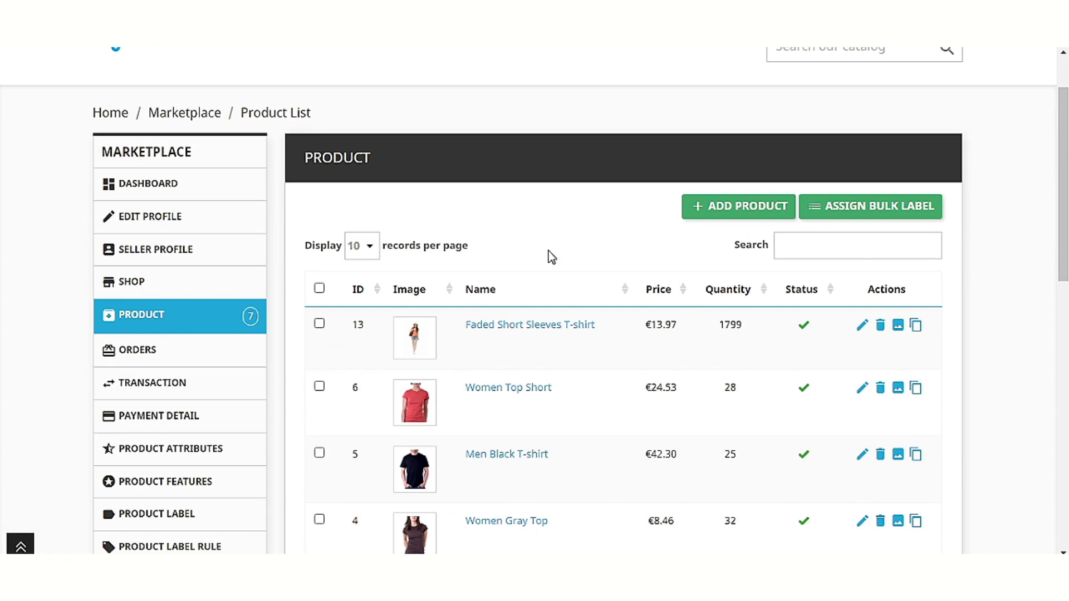
drag(390, 170, 297, 162)
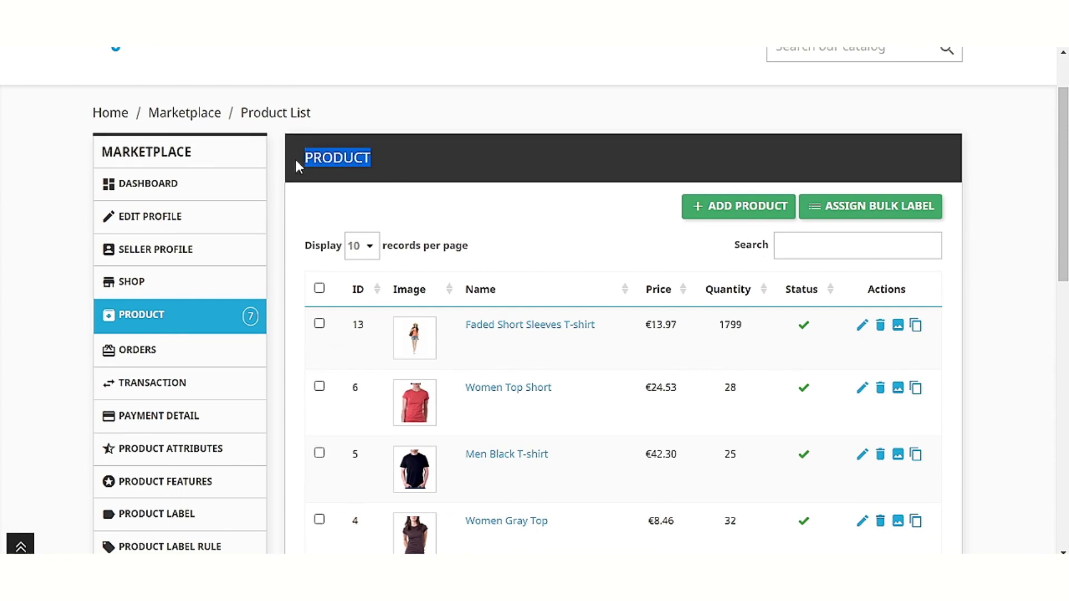
scroll(494, 232, down, 2)
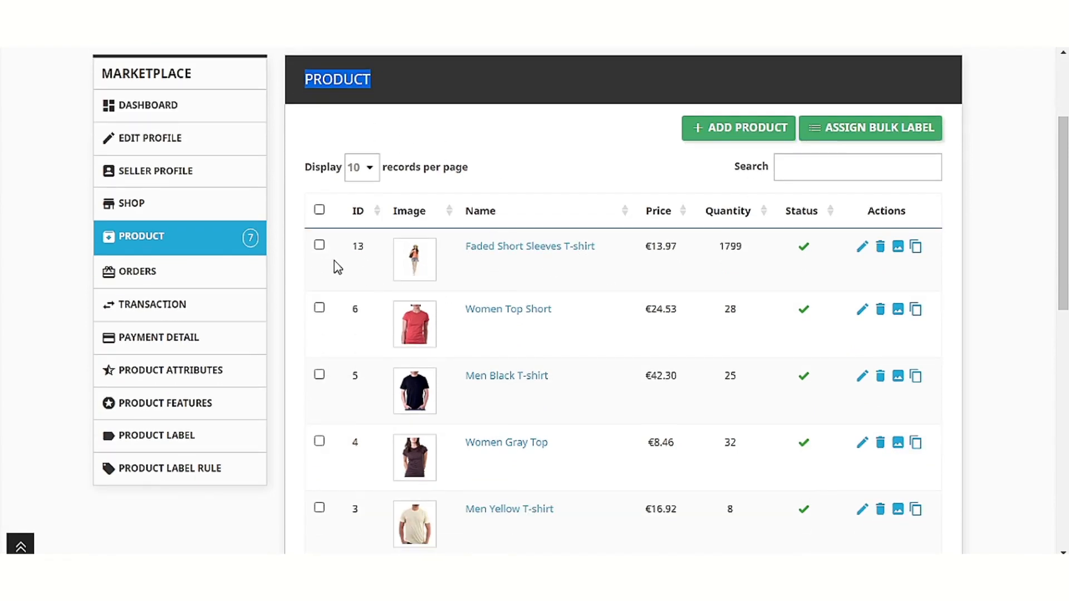
click(319, 246)
click(319, 309)
click(320, 375)
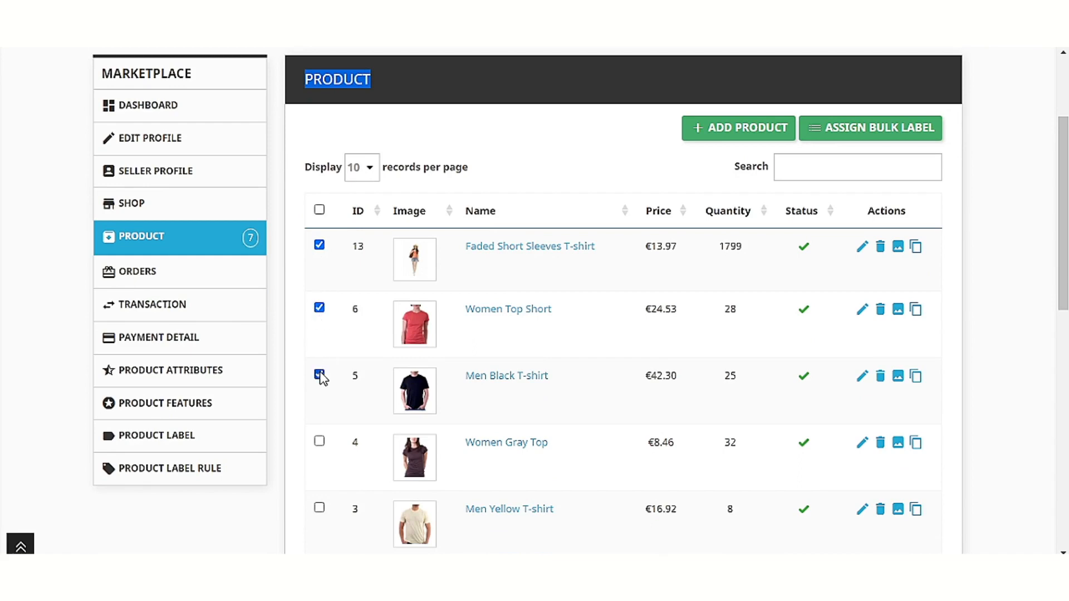
click(319, 441)
click(320, 508)
click(852, 136)
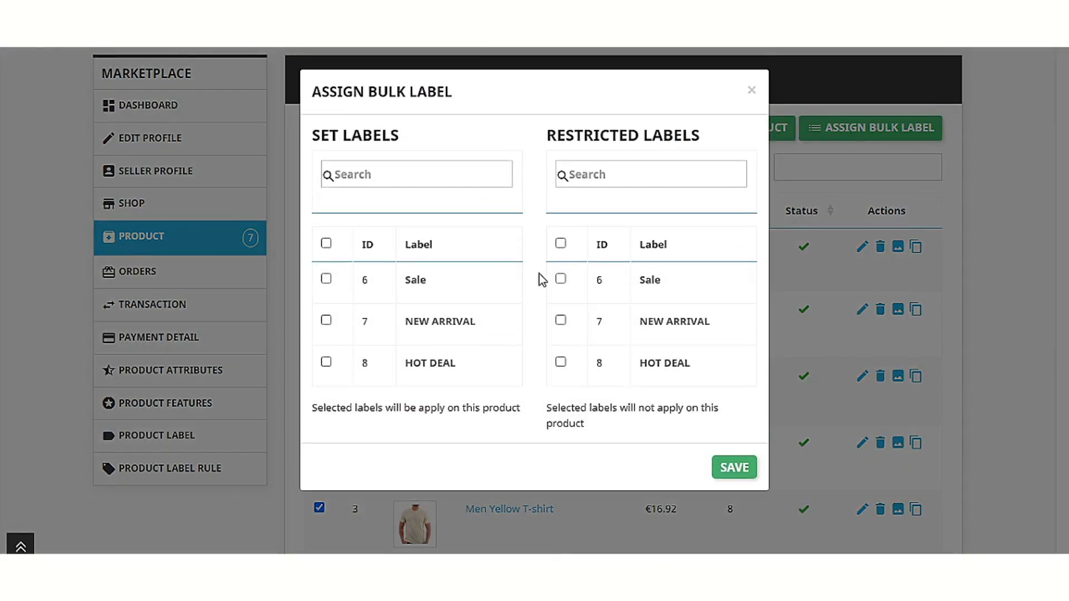
Set the NEW ARRIVAL and HOT DEAL labels on the selected products, restrict the Sale label, and save the bulk assignment.
click(326, 321)
click(327, 363)
click(561, 279)
click(735, 474)
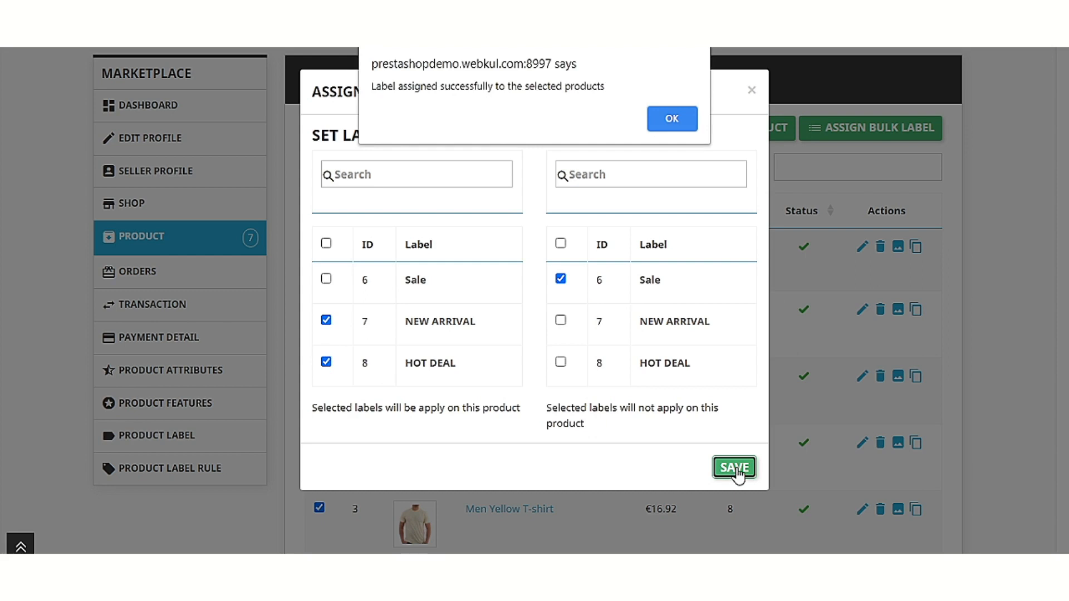
click(696, 128)
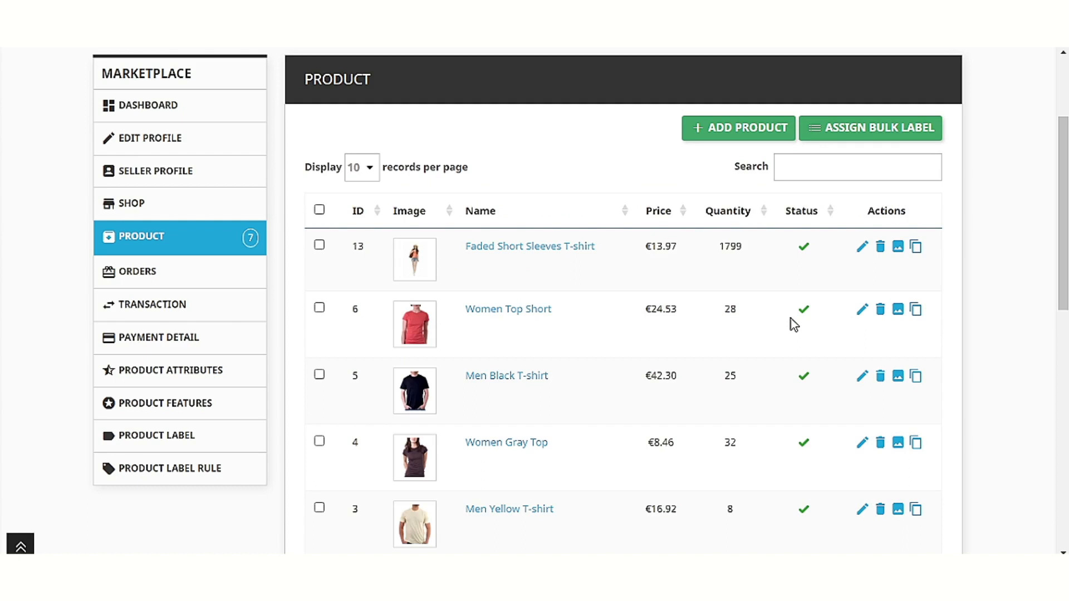
Check which labels the Faded Short Sleeves T-shirt shows on its storefront page after the bulk assignment.
drag(595, 245, 465, 246)
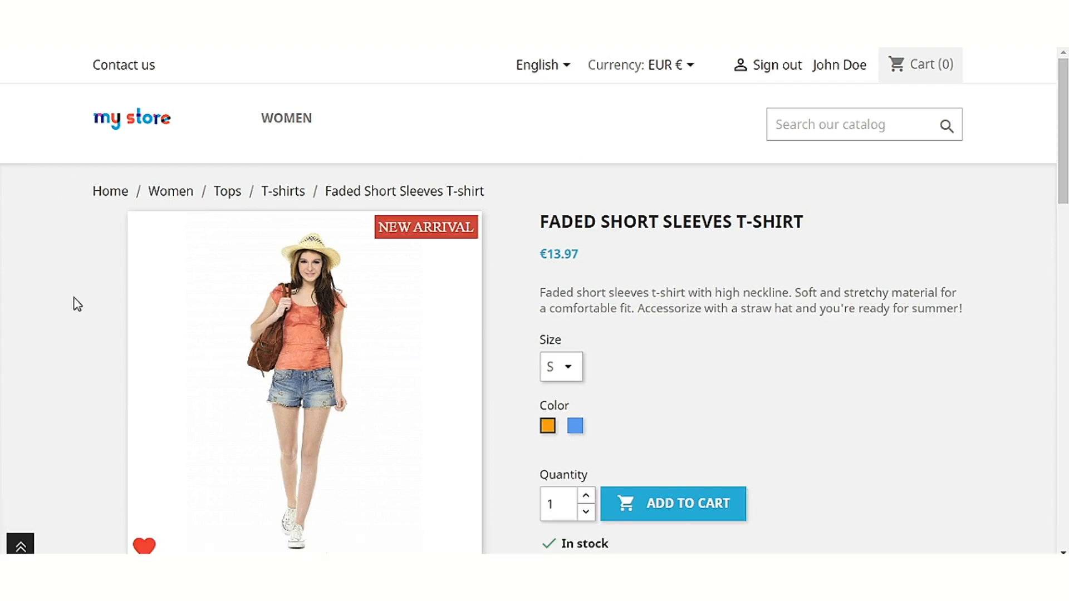
scroll(75, 315, down, 3)
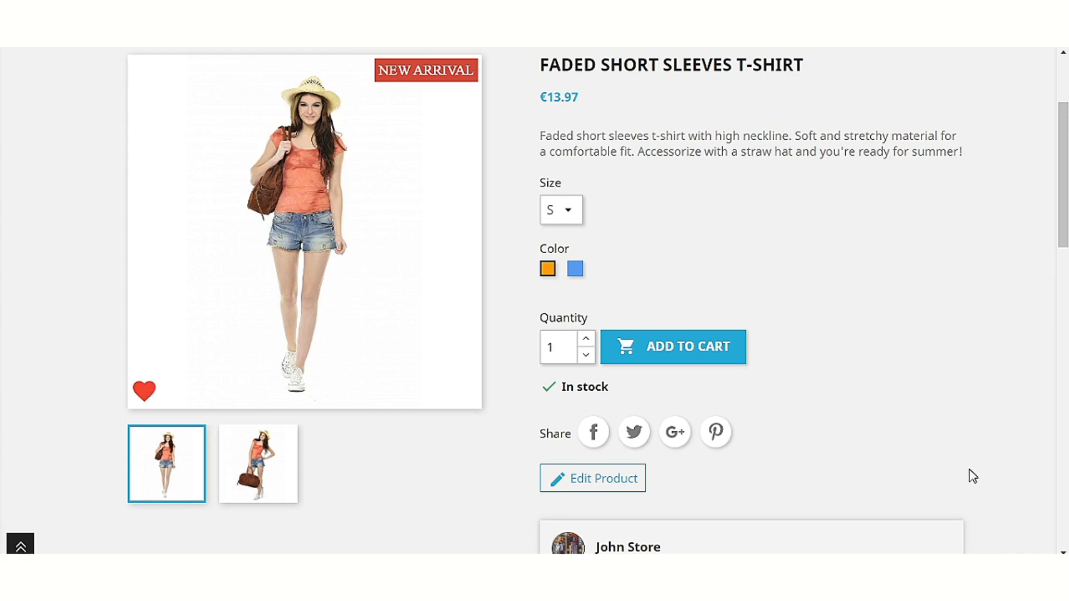
scroll(973, 465, up, 3)
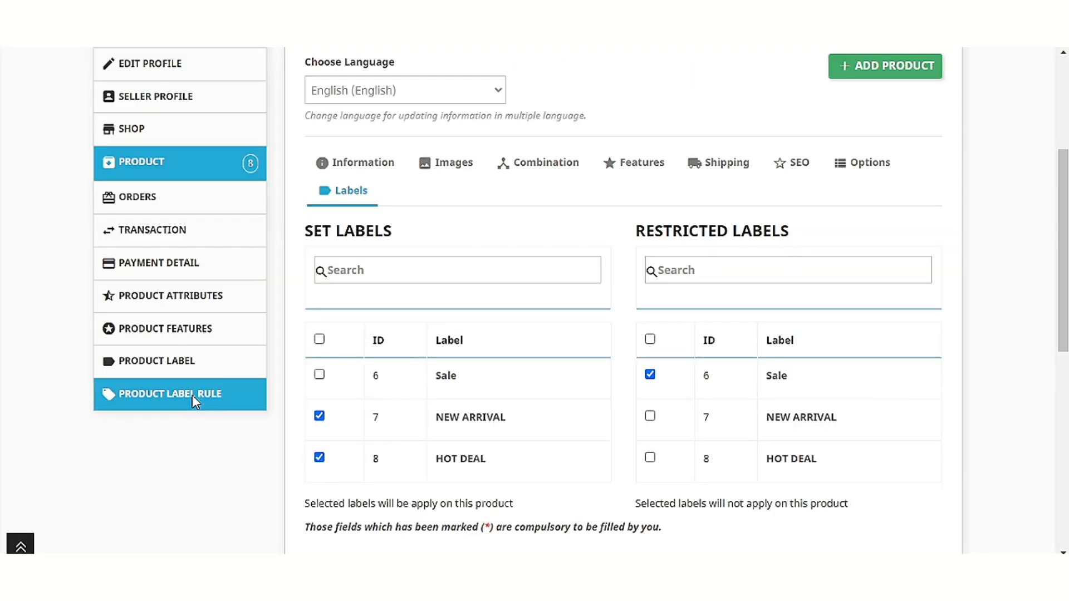
Go to the seller's product label rules and start adding a new label rule.
click(193, 402)
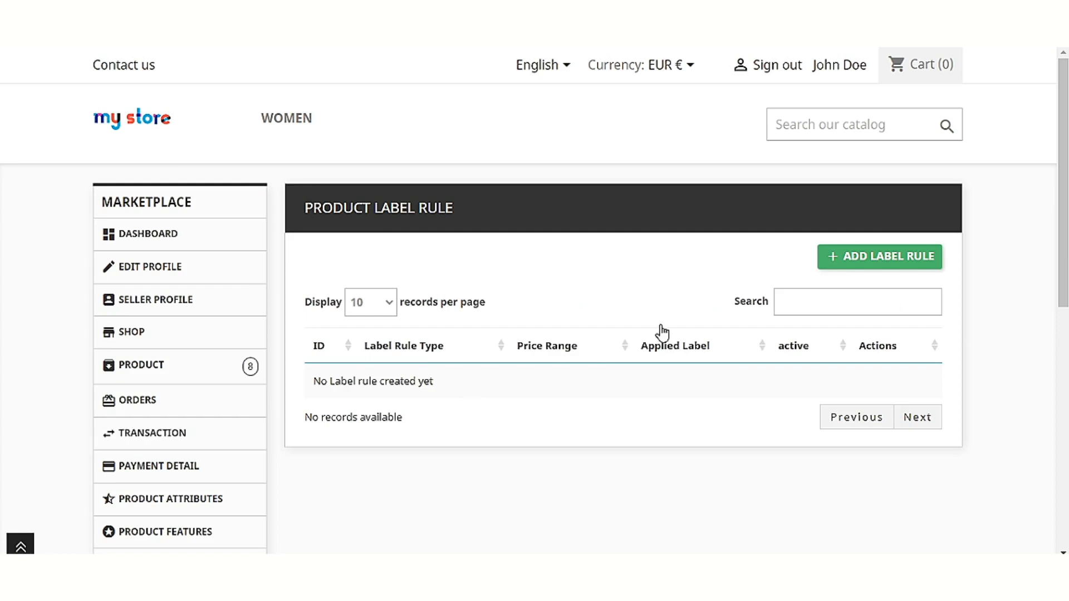
click(876, 266)
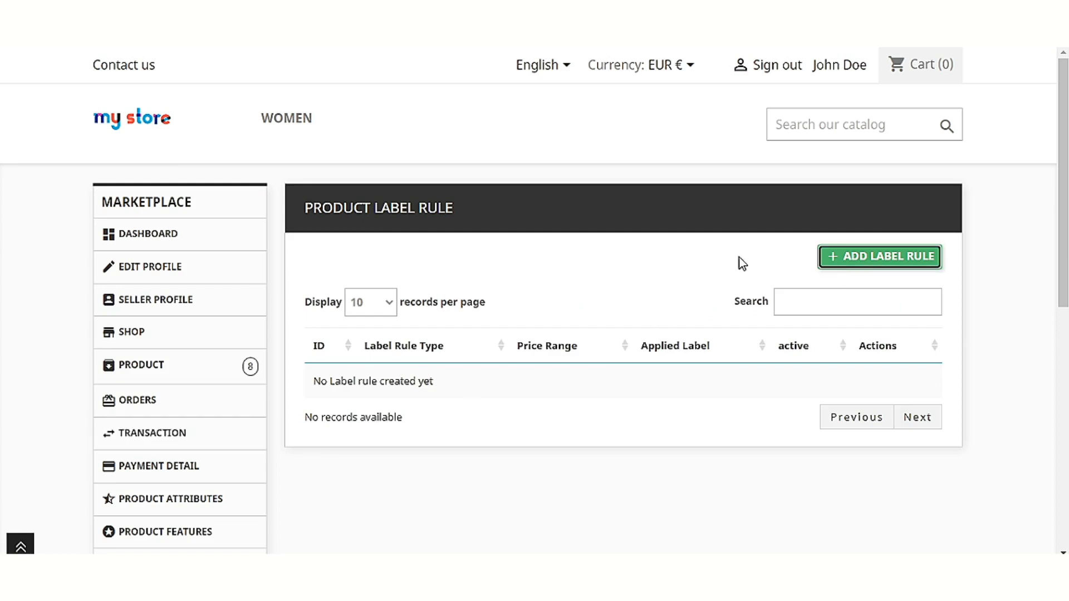
scroll(740, 259, down, 1)
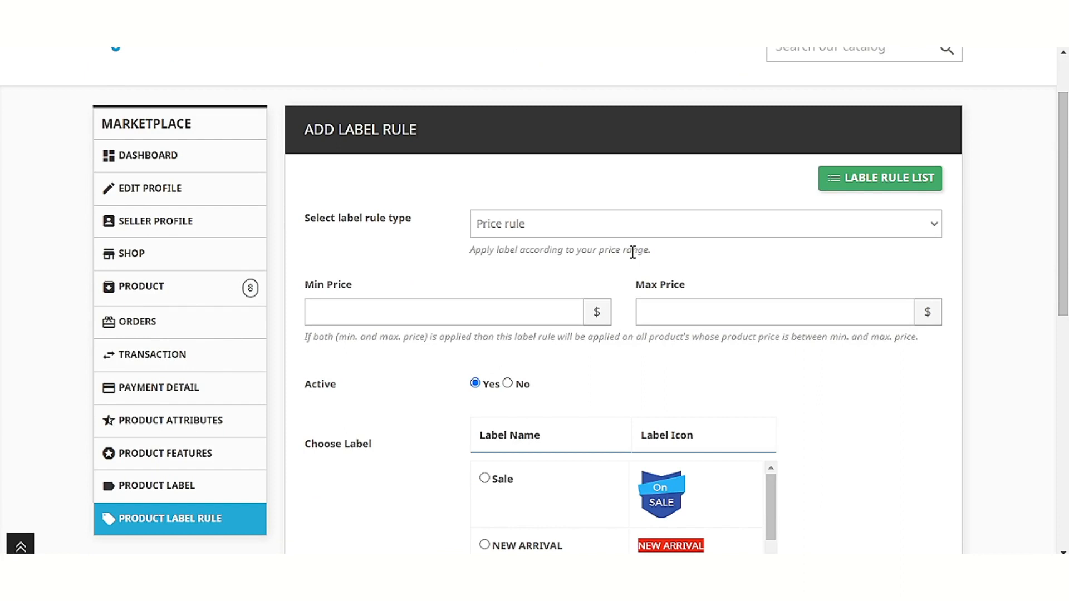
Go through the label rule types Feature products, New product, Online only, On sale and Free shipping to compare their settings.
click(675, 230)
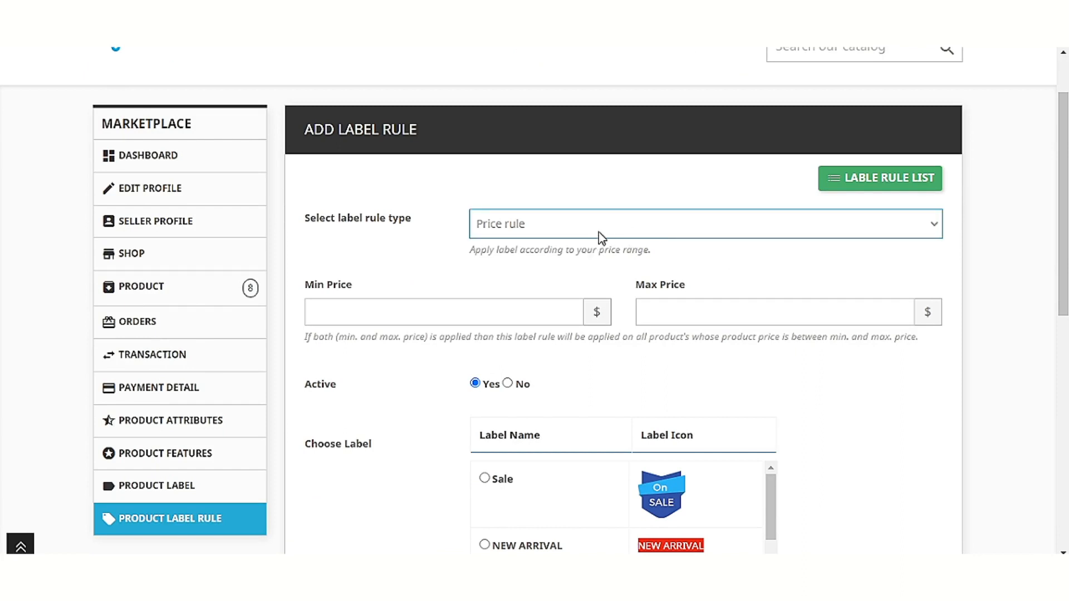
click(567, 265)
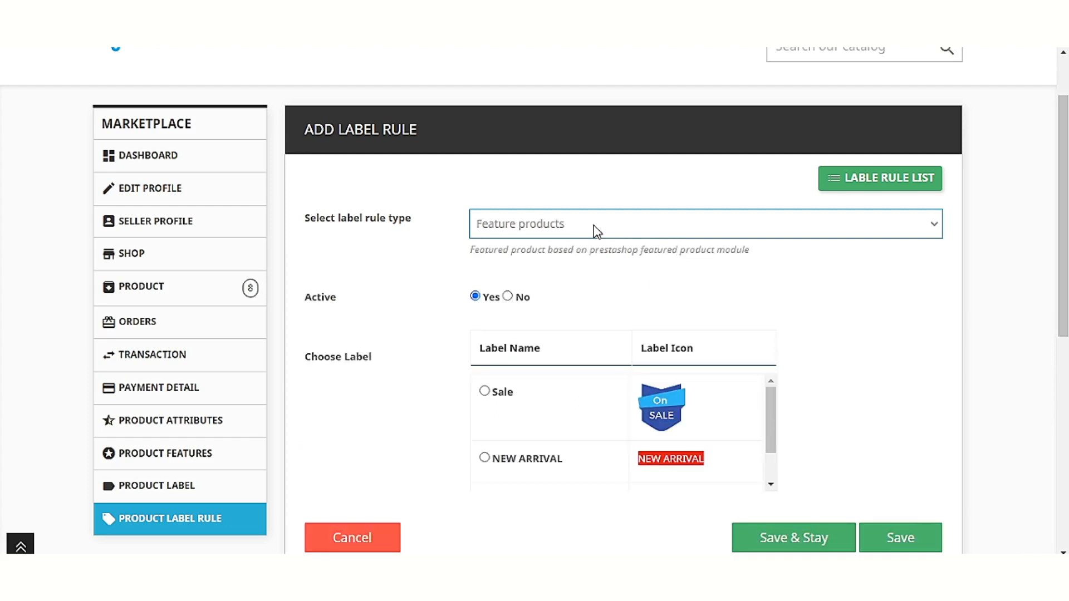
click(529, 228)
click(578, 251)
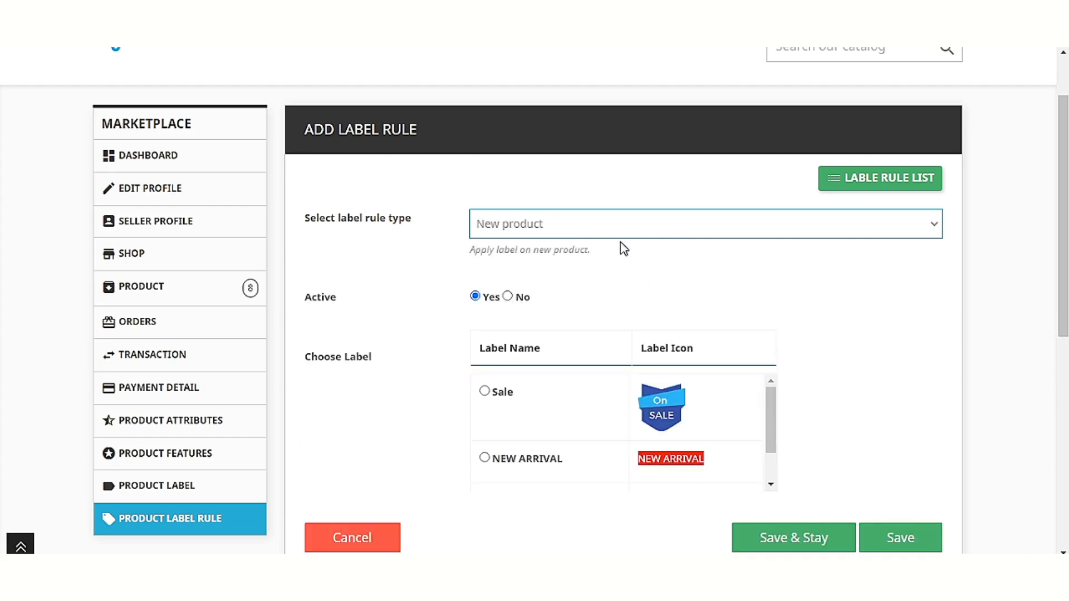
click(550, 304)
click(600, 225)
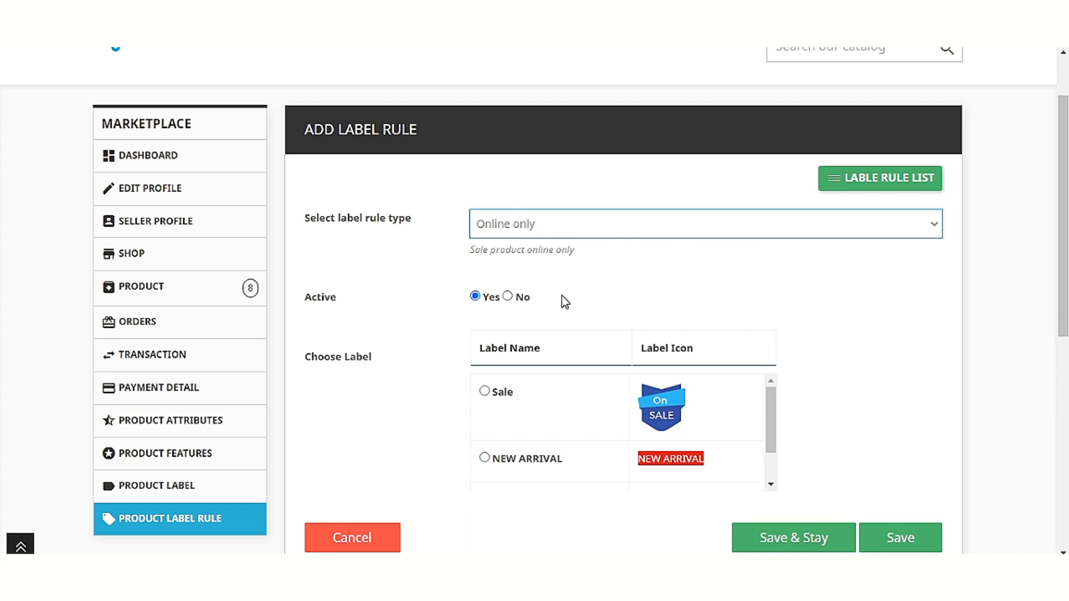
click(540, 310)
click(612, 223)
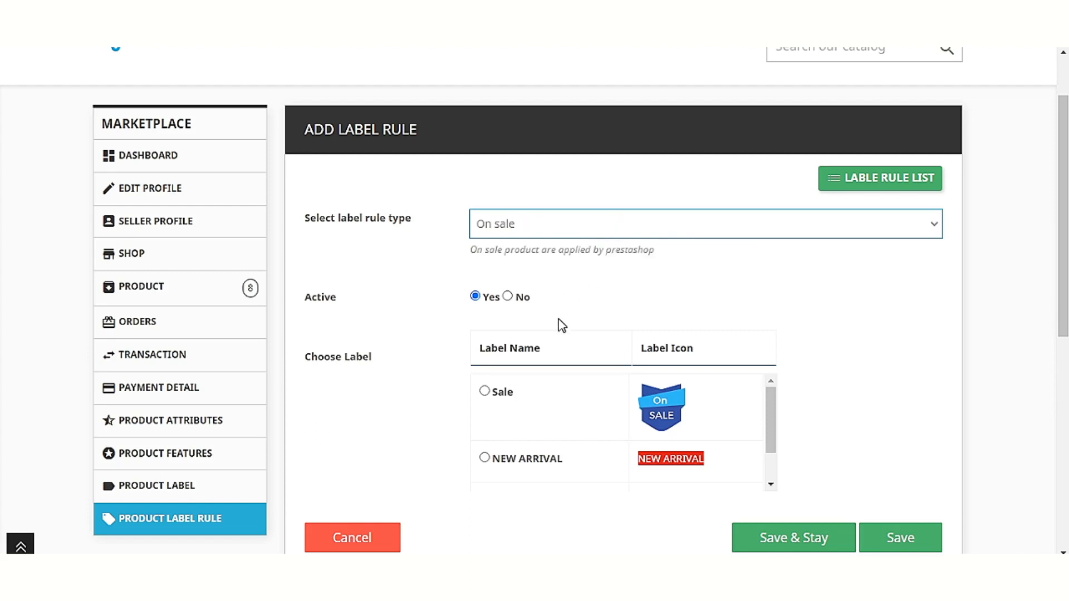
click(556, 332)
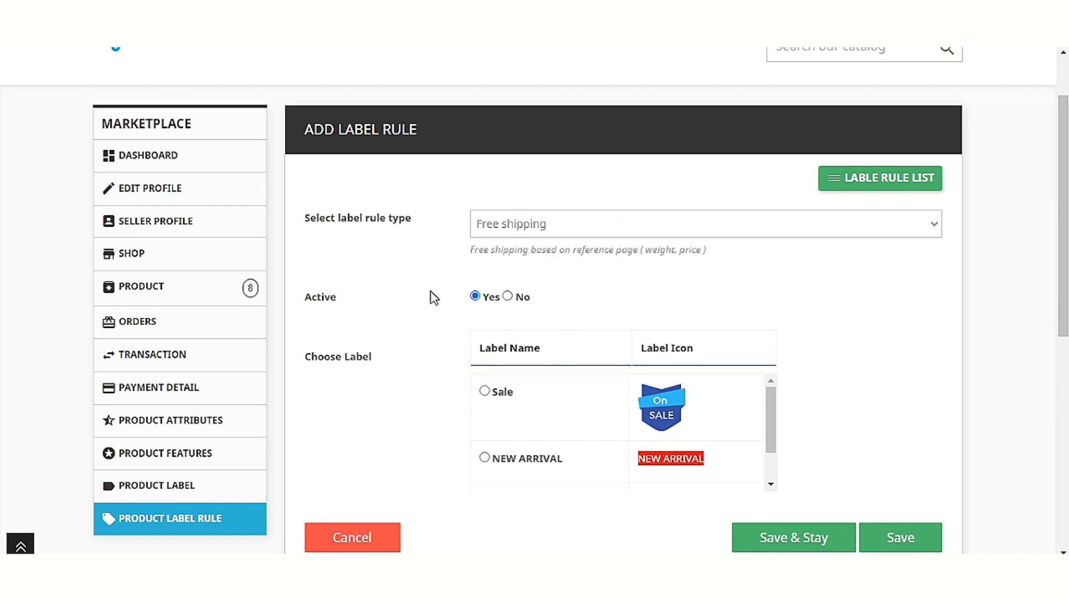
Set the rule type to Feature products, assign the Sale label to it and save the label rule.
click(563, 232)
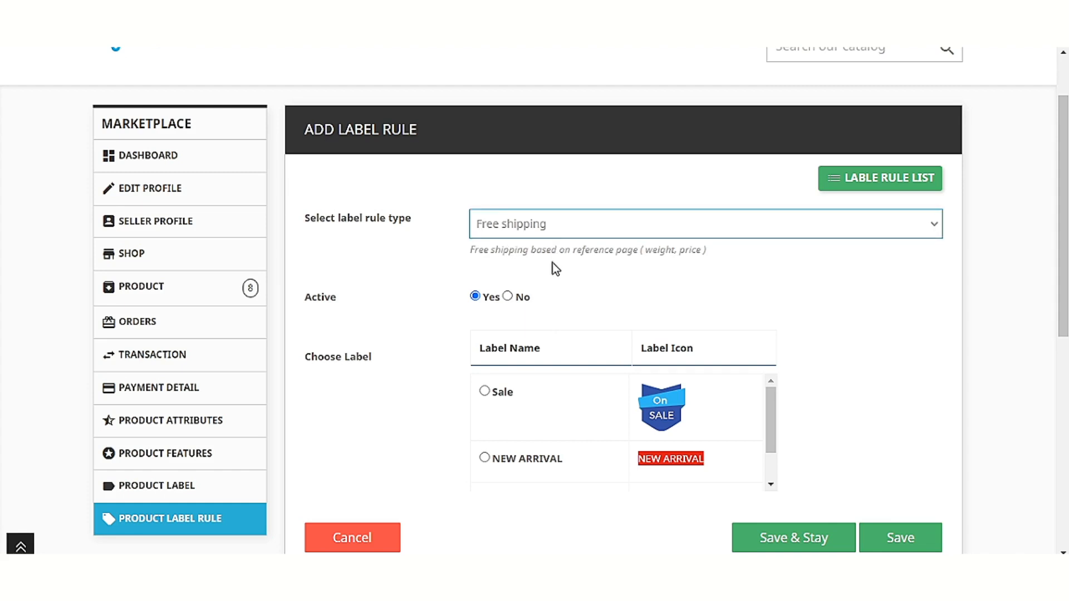
key(Down)
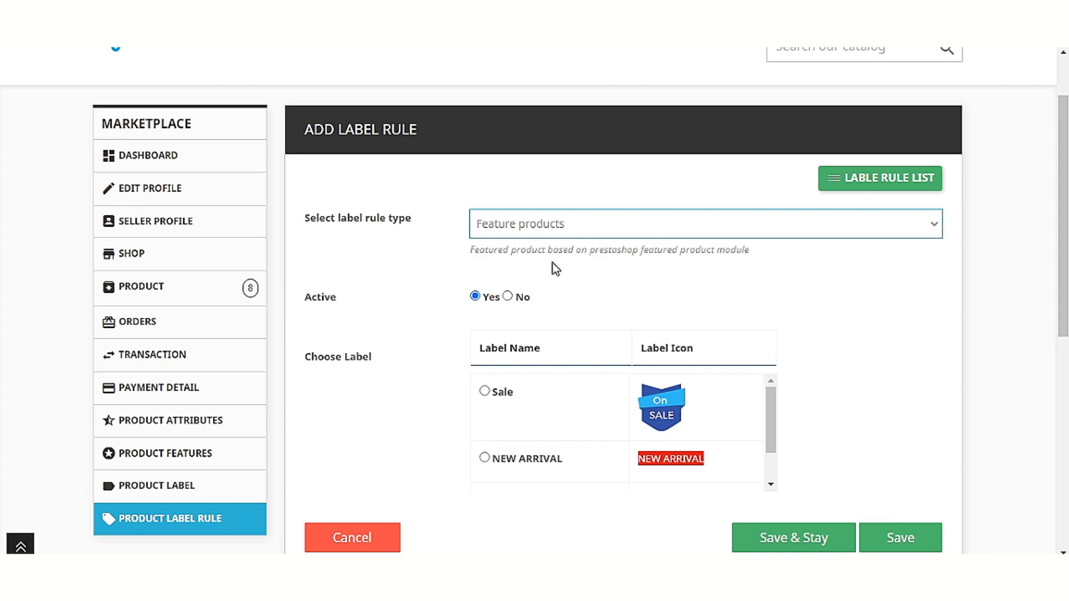
click(486, 400)
click(486, 395)
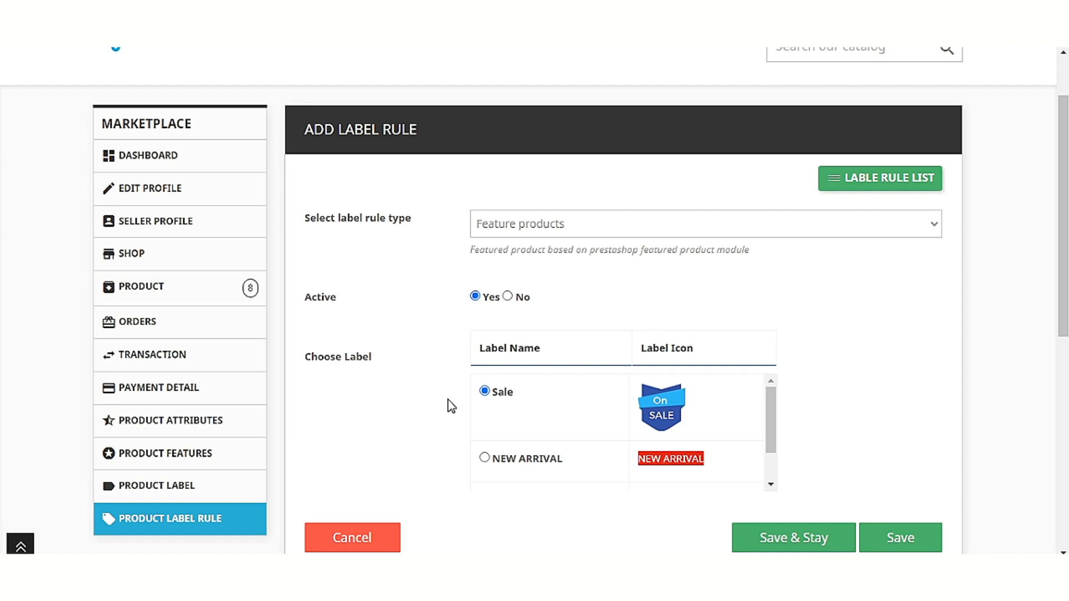
click(805, 540)
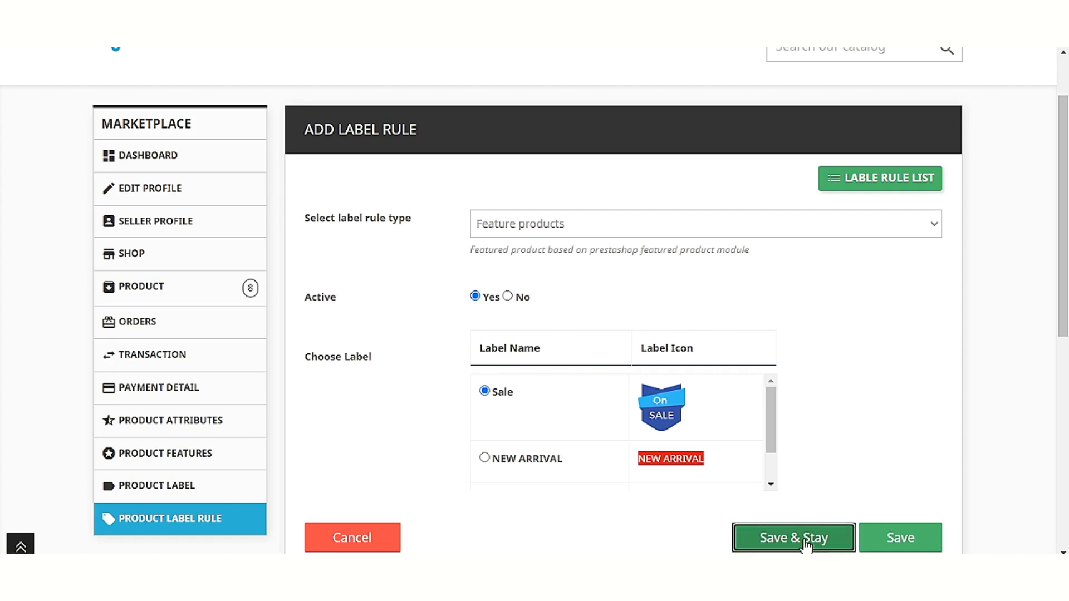
click(640, 356)
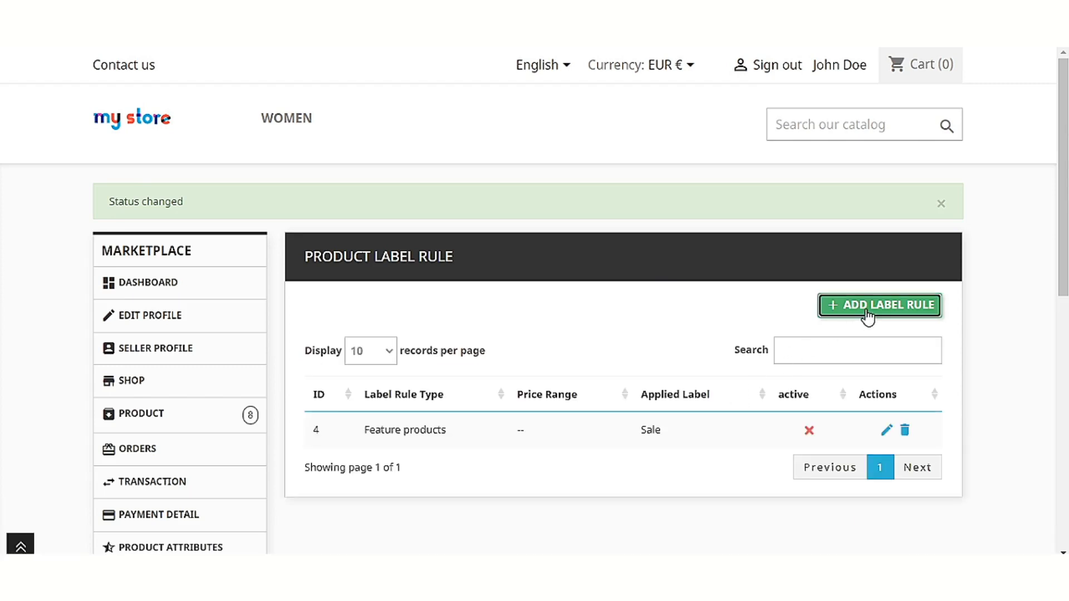
Add a price rule from 9.99 to 29.99 with the NEW ARRIVAL label, save it and check the Blouse's storefront page.
click(867, 306)
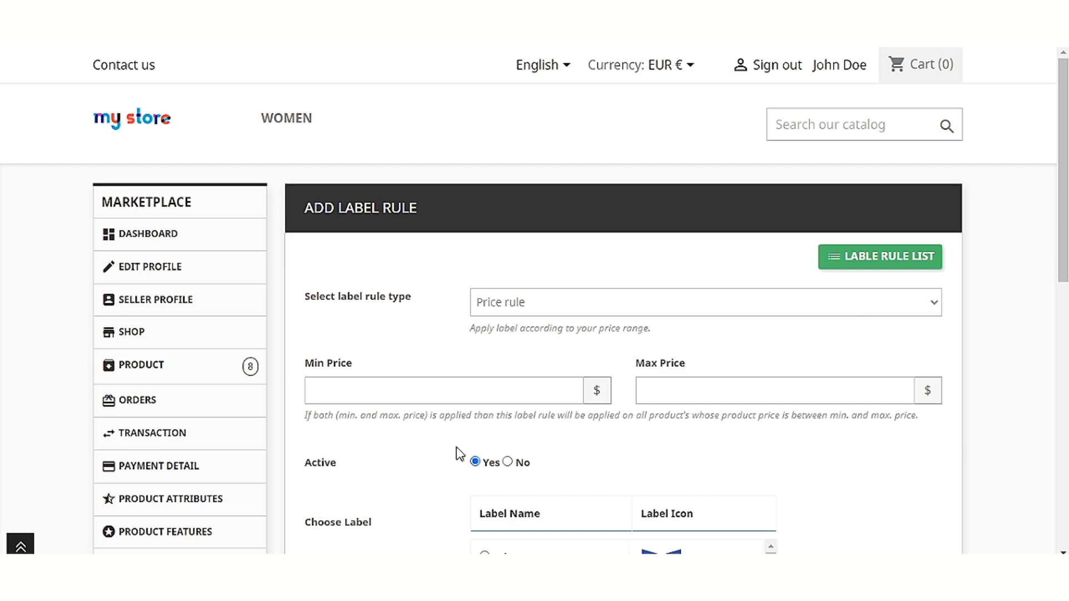
click(380, 394)
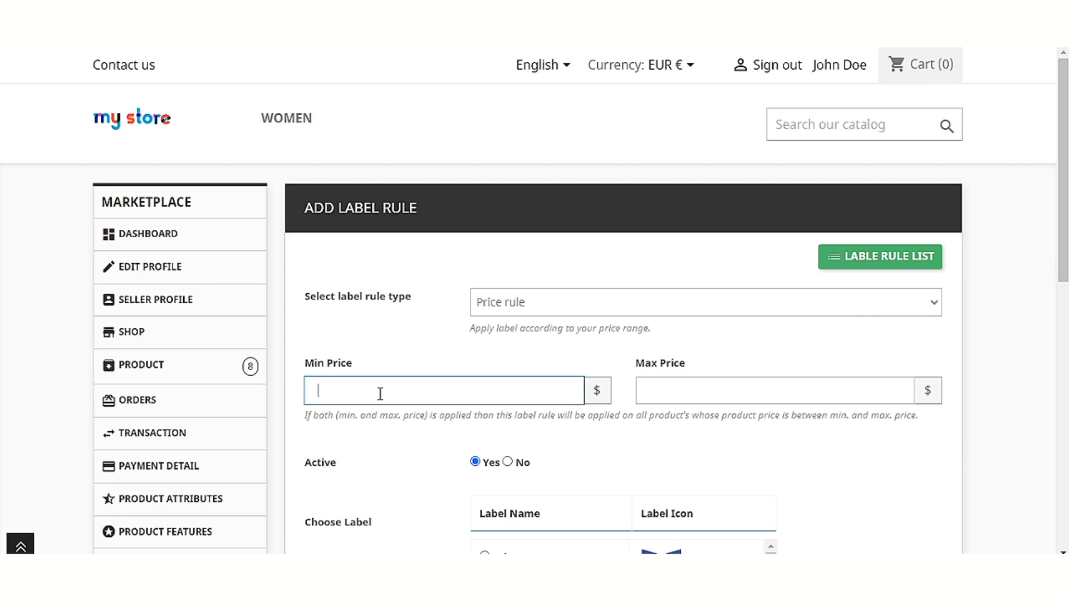
text(9.99)
click(700, 383)
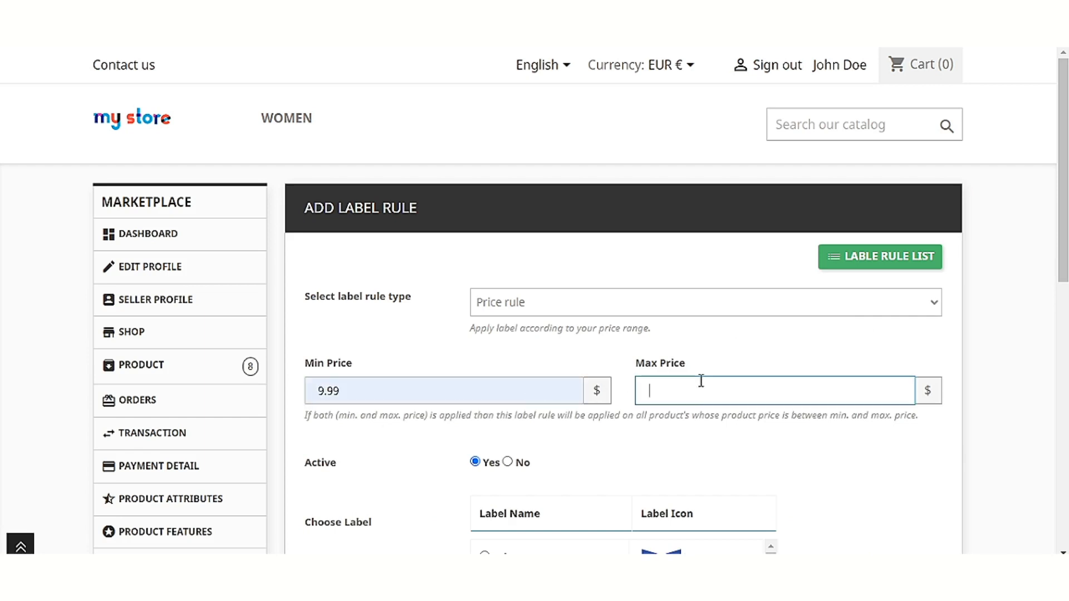
text(29.99)
scroll(412, 515, down, 3)
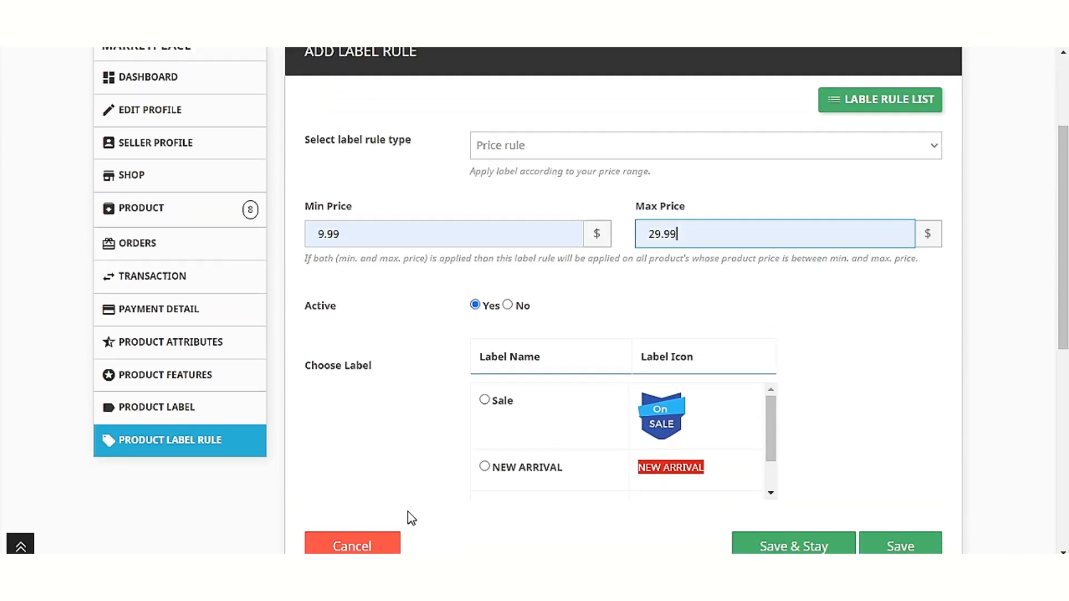
click(485, 466)
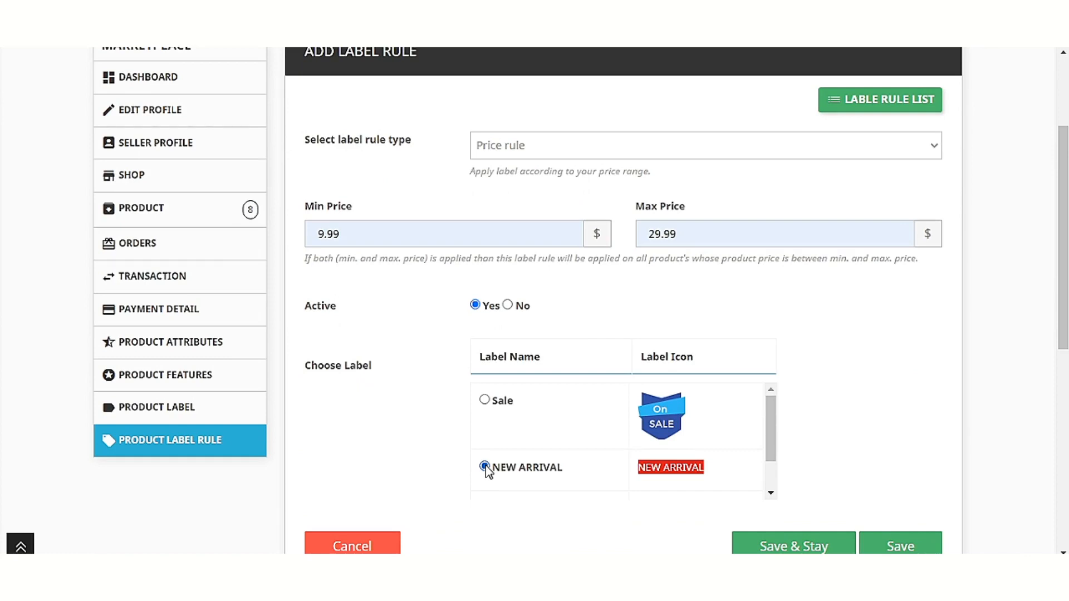
click(769, 544)
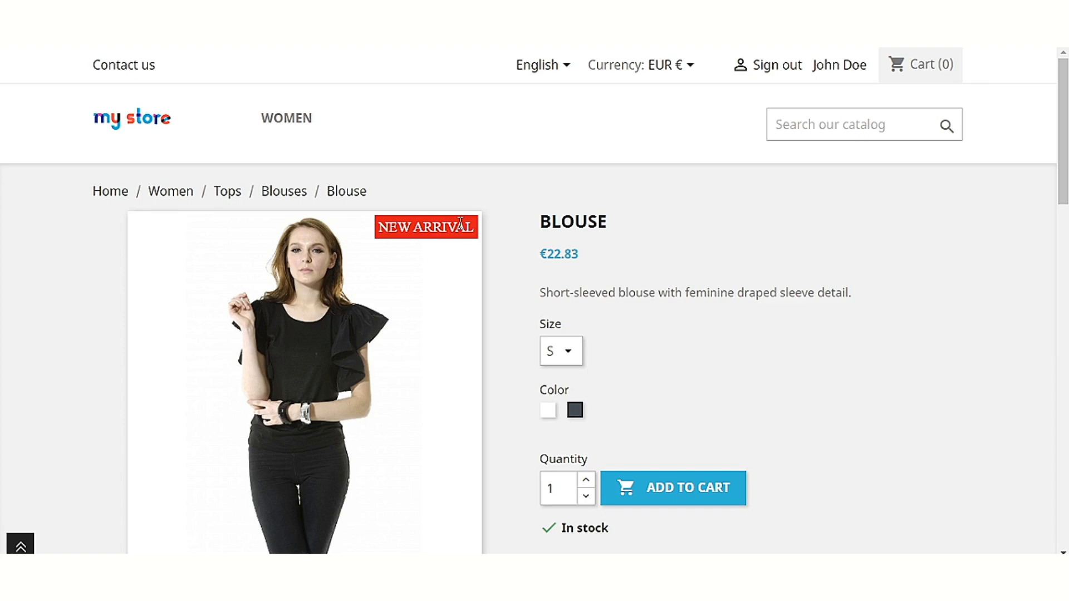
drag(616, 255, 548, 251)
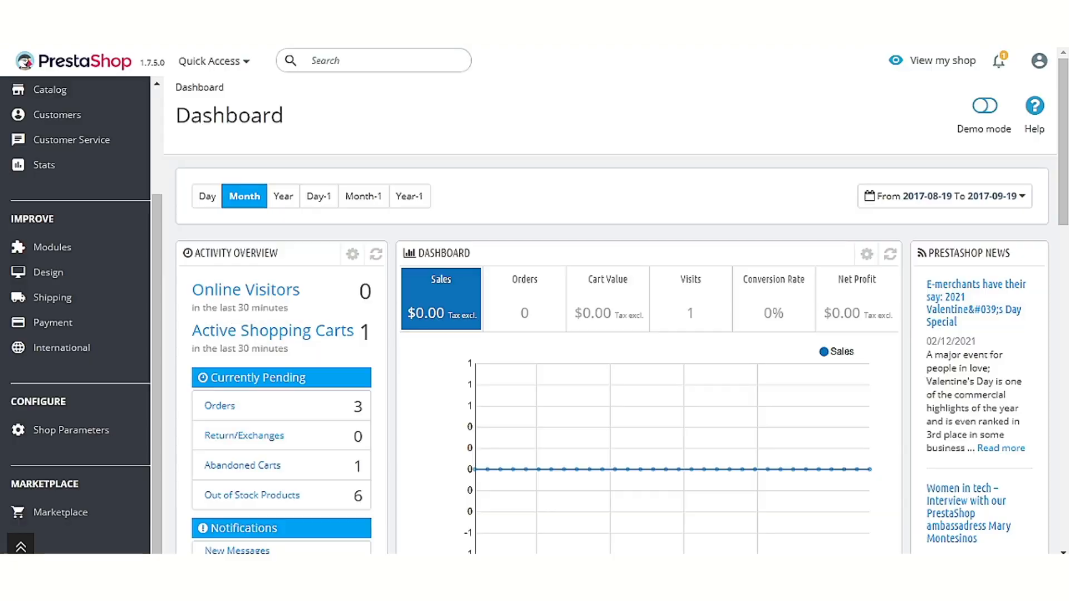
Switch to the PrestaShop back office and open the marketplace's product label list.
scroll(613, 334, down, 5)
click(118, 517)
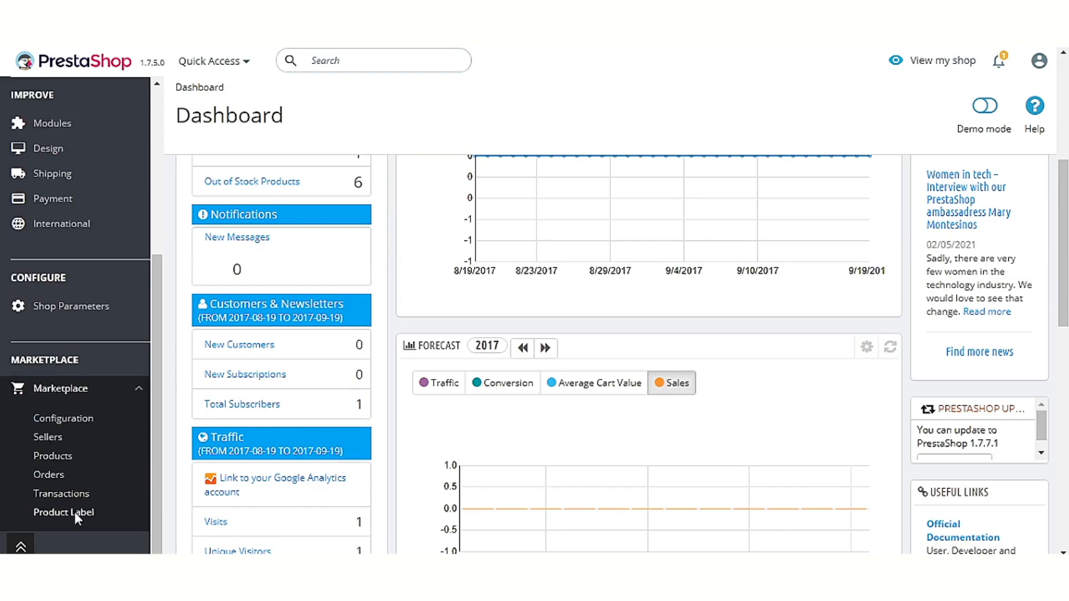
click(75, 514)
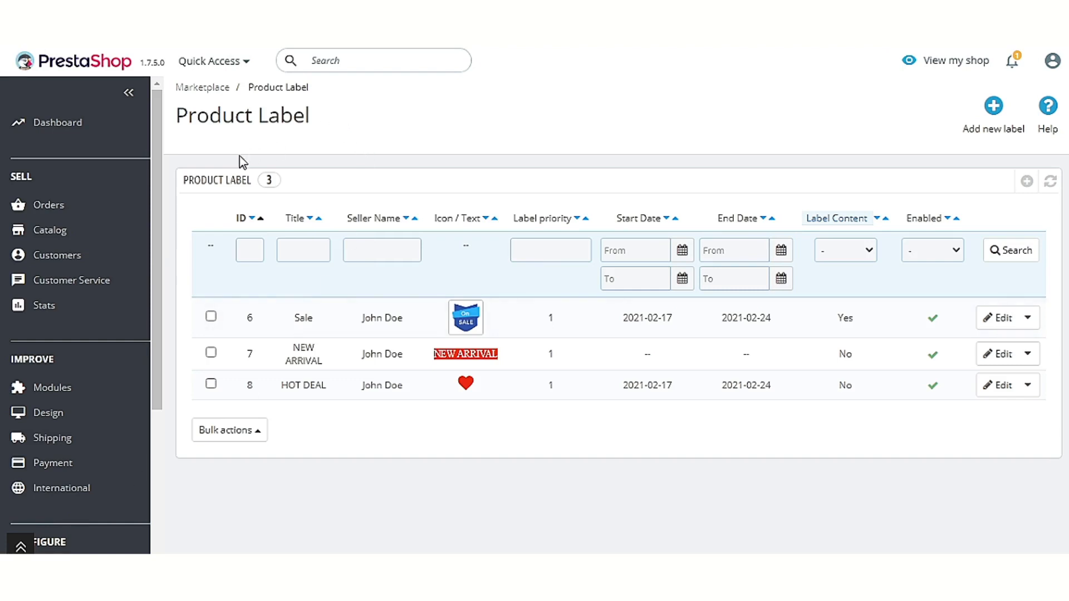
Examine the back-office product label list and the extra actions offered for the Sale label.
drag(310, 117, 176, 124)
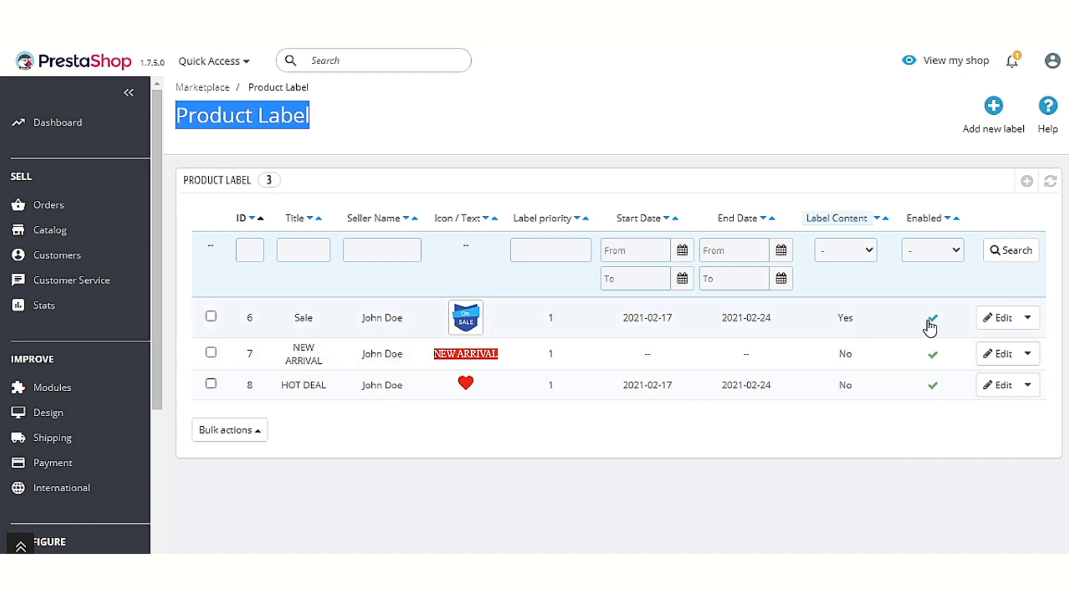
click(1027, 325)
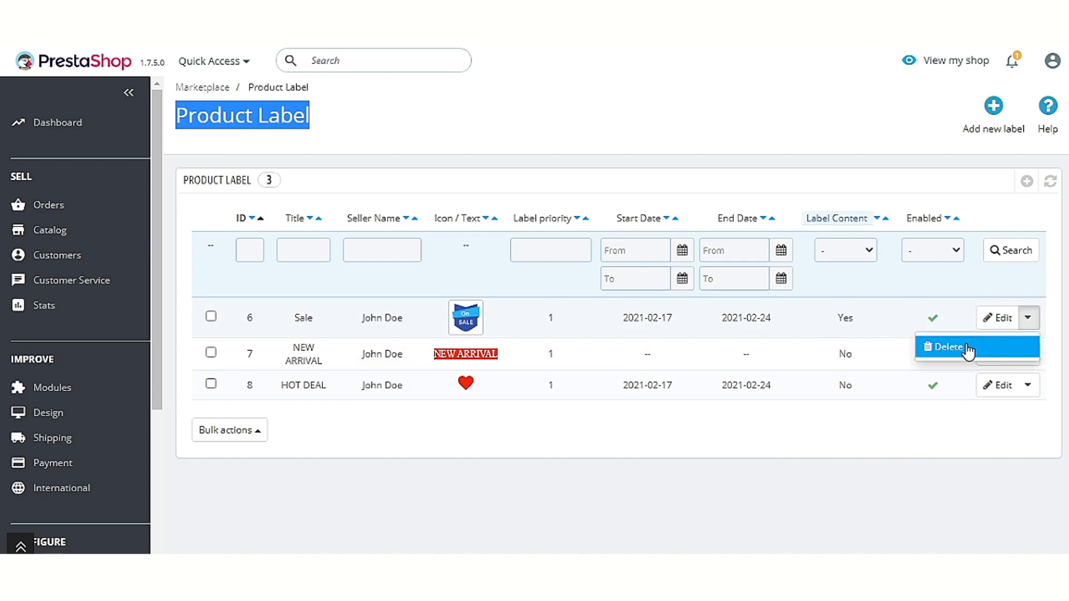
click(876, 481)
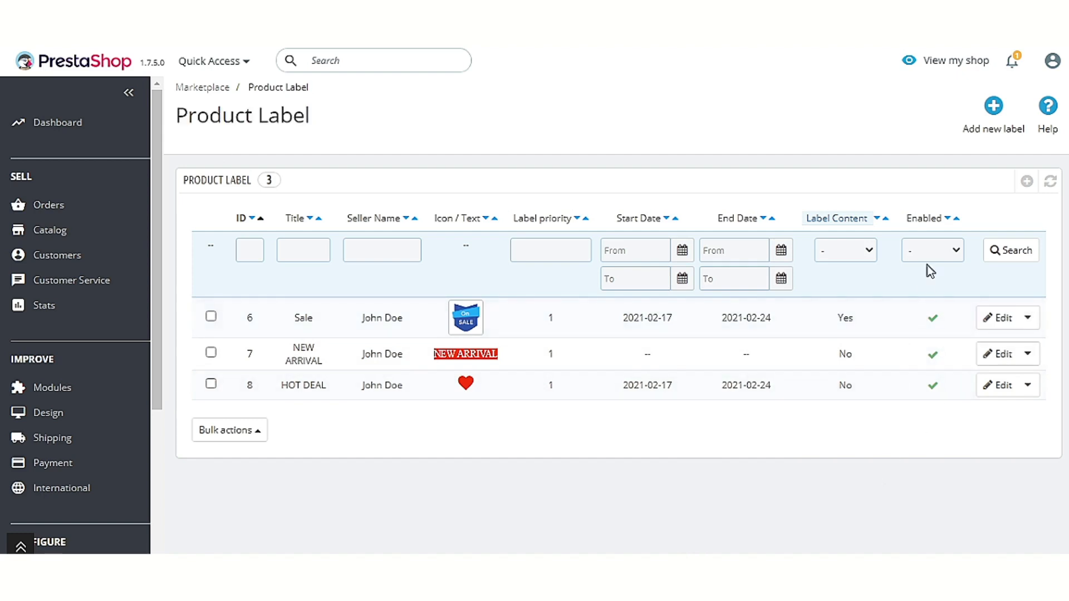
Start a new label for the demo seller, titled Best Deal, with the description Exclusive offer.
click(986, 130)
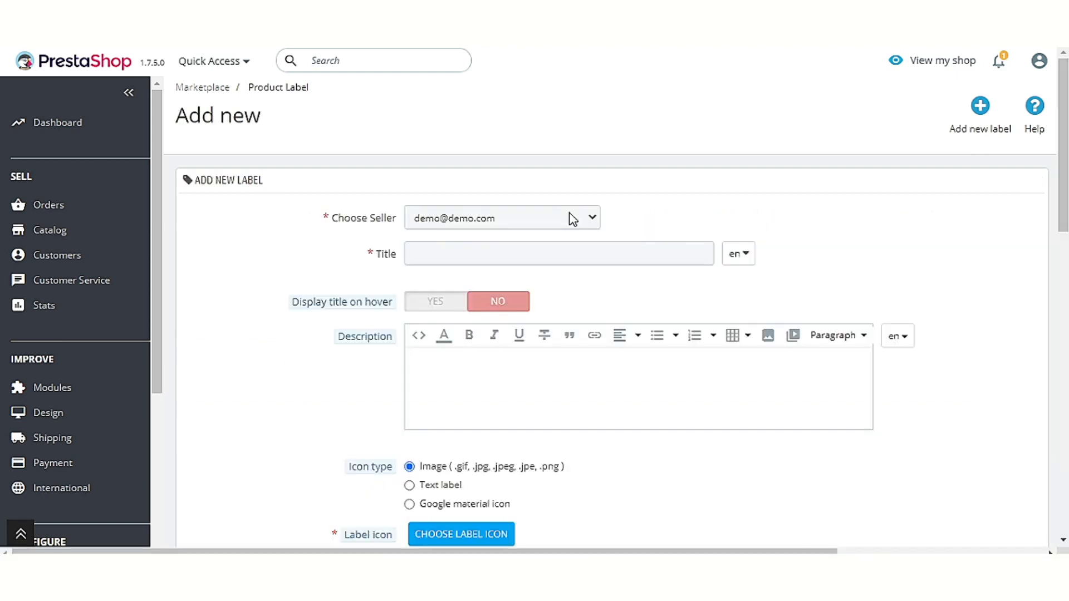
click(573, 219)
click(557, 248)
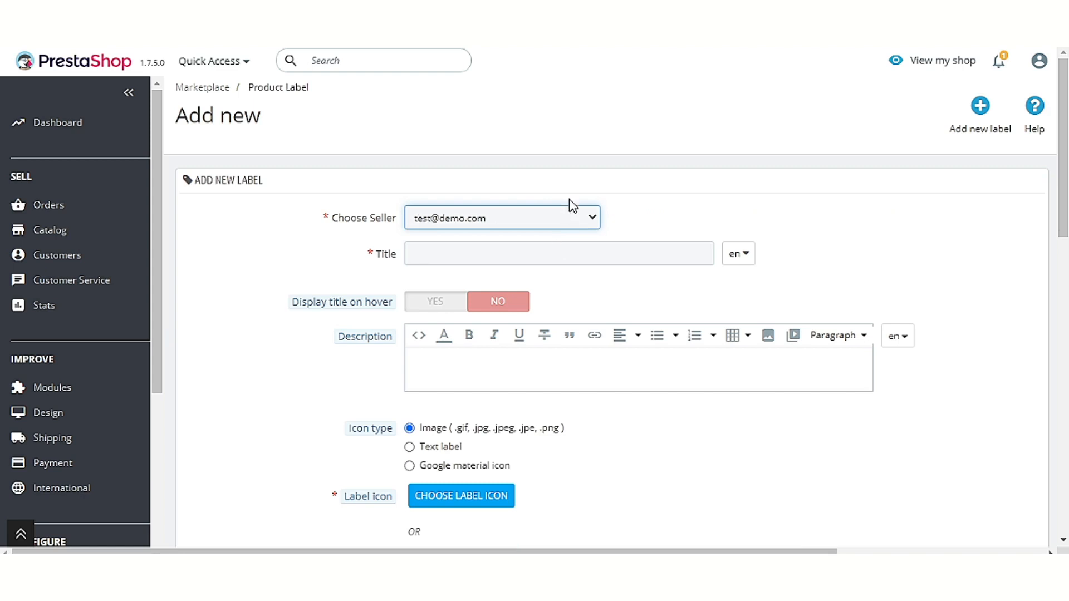
click(565, 239)
click(566, 253)
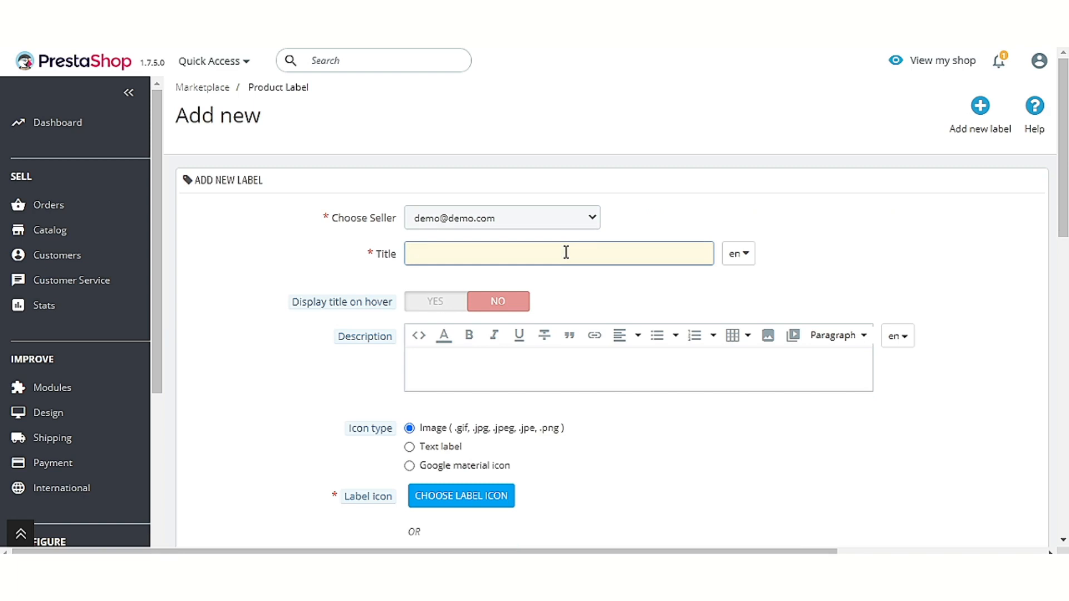
text(Best Deal)
click(502, 379)
text(Excl)
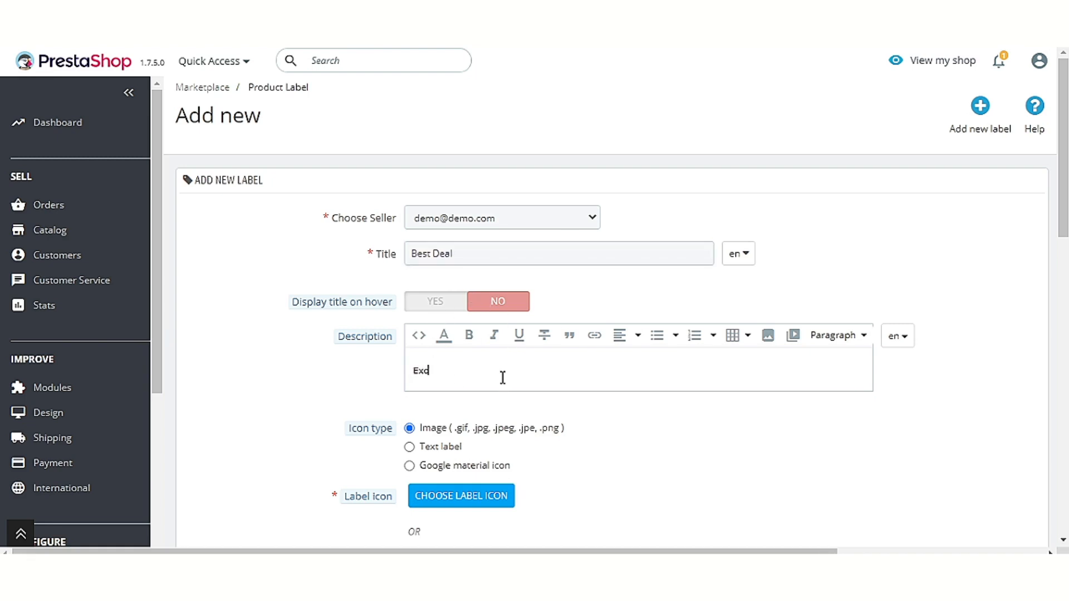
text(usive offer)
Choose the predefined SPECIAL OFFER image as the icon of the Best Deal label.
scroll(502, 377, down, 3)
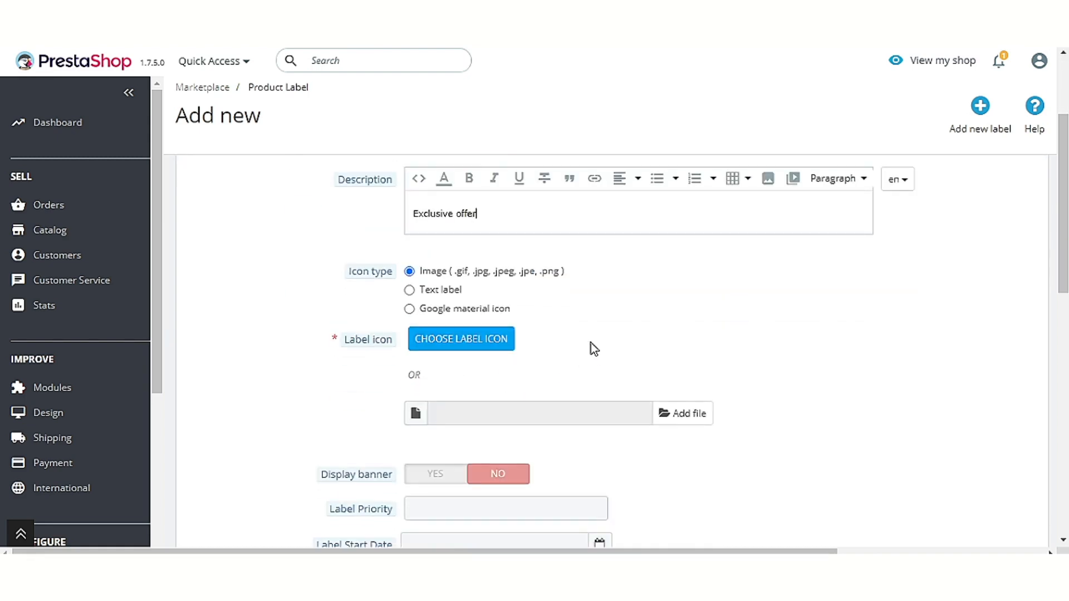
click(475, 345)
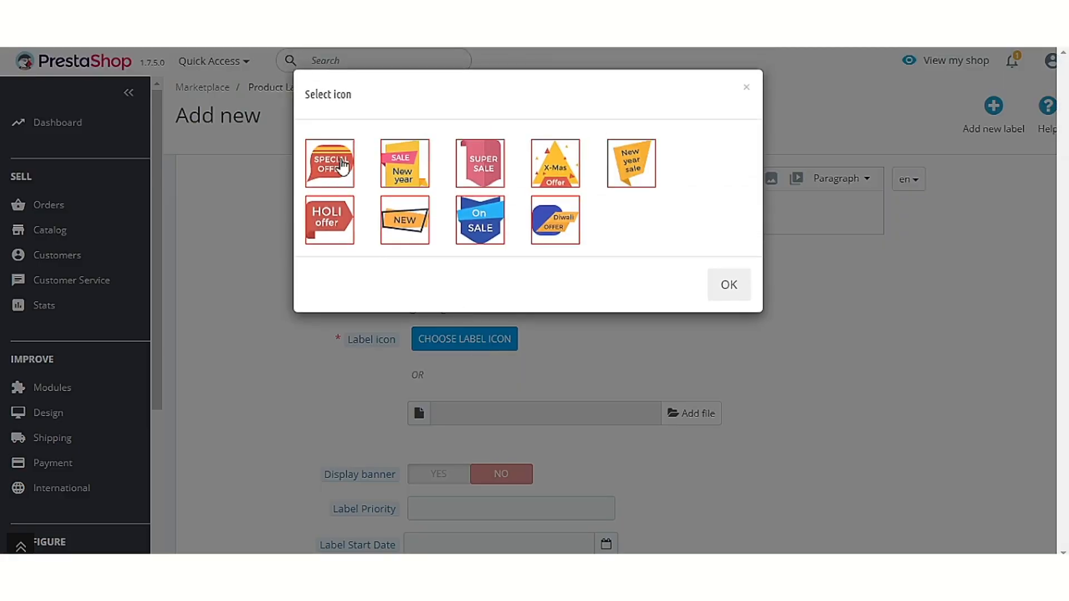
click(342, 176)
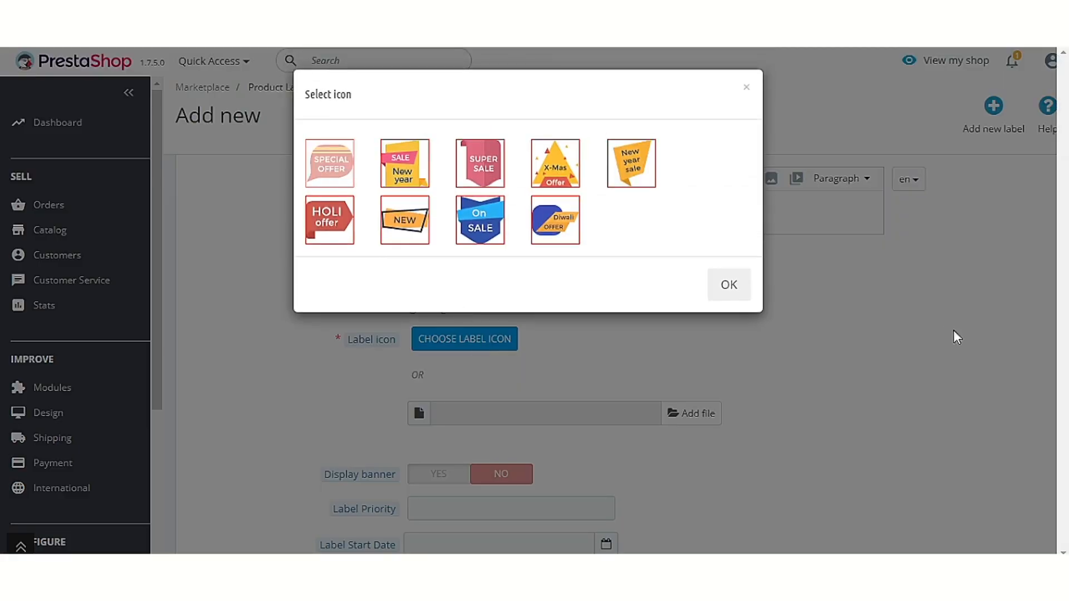
click(727, 292)
Give the label priority 1, a start date of 2021-02-17 and an end date, and select label position 1.
scroll(864, 446, down, 4)
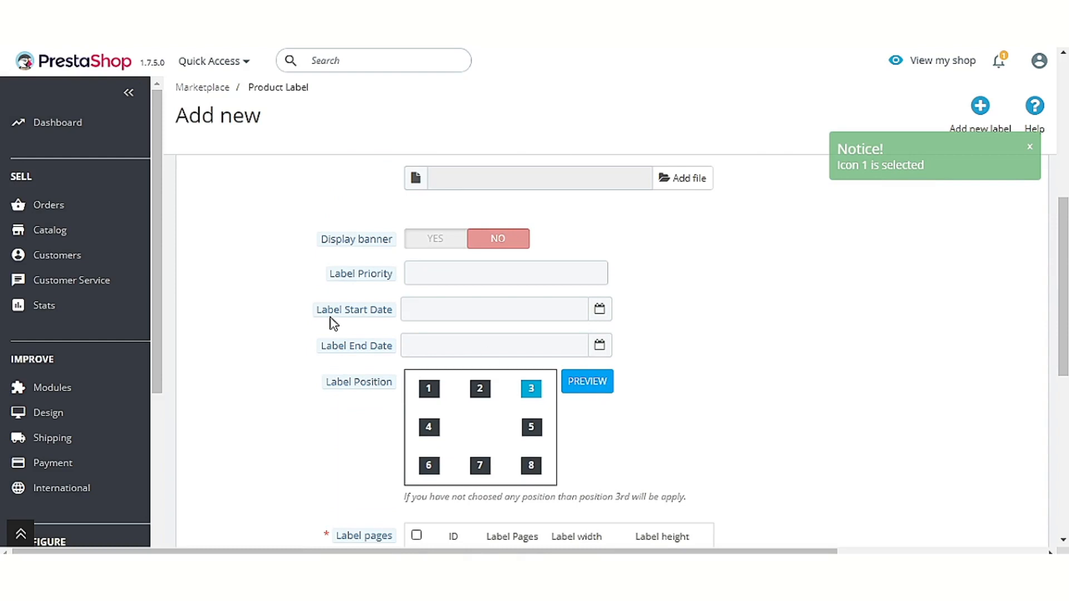
click(529, 280)
text(1)
click(523, 310)
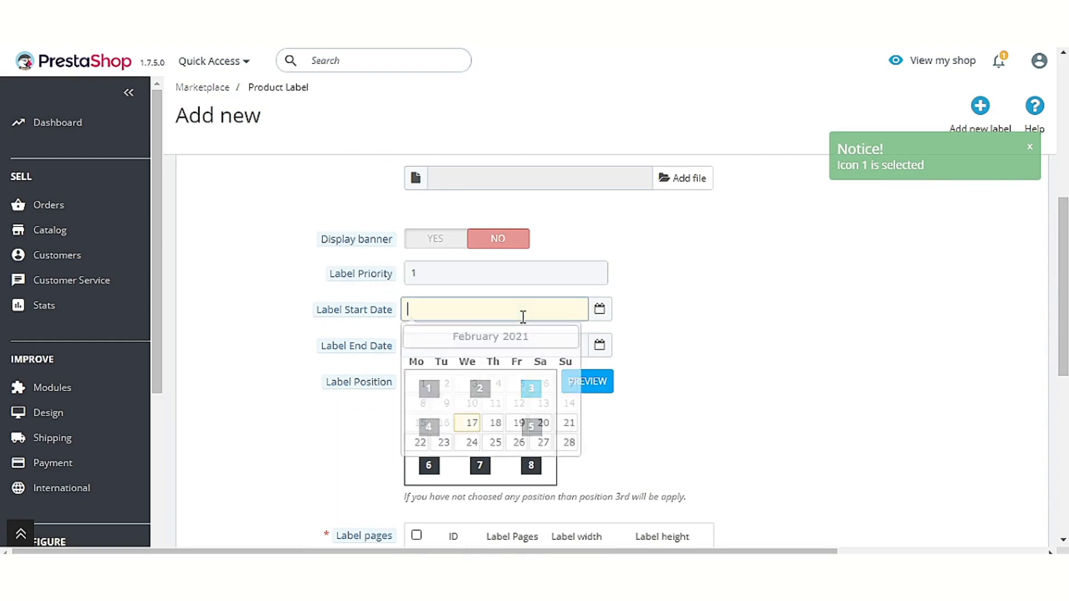
click(472, 424)
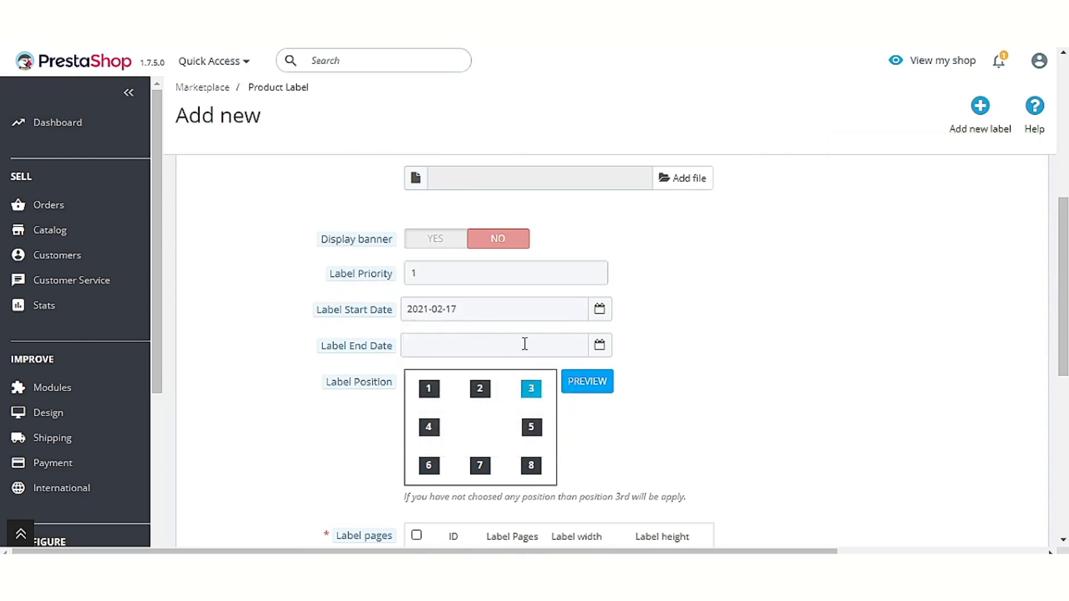
click(525, 344)
click(519, 479)
click(435, 393)
Enable the Best Deal label and save it while staying on its form.
scroll(711, 393, down, 8)
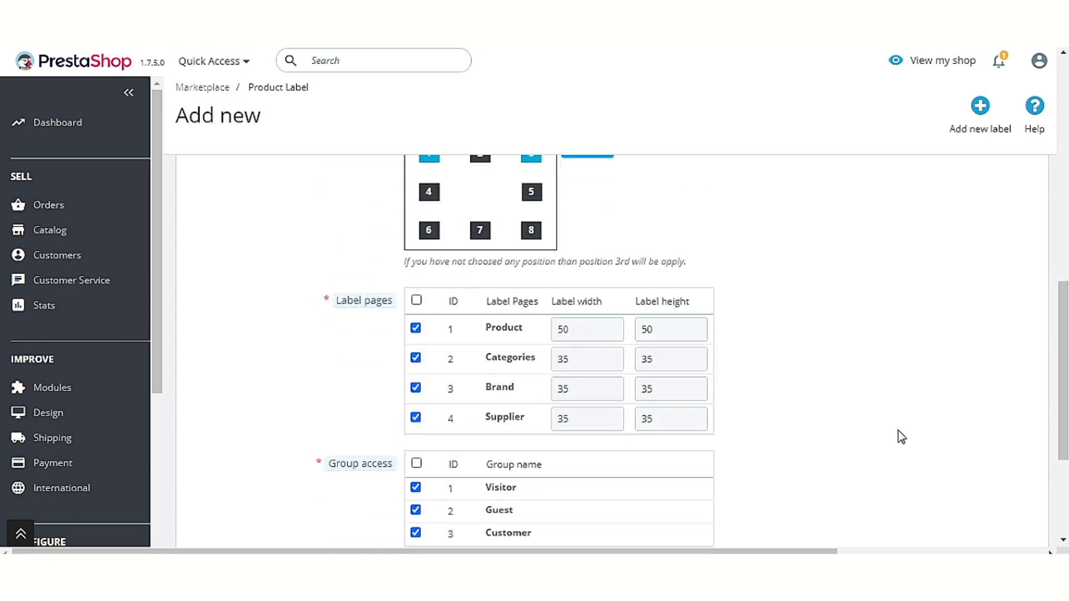
click(437, 371)
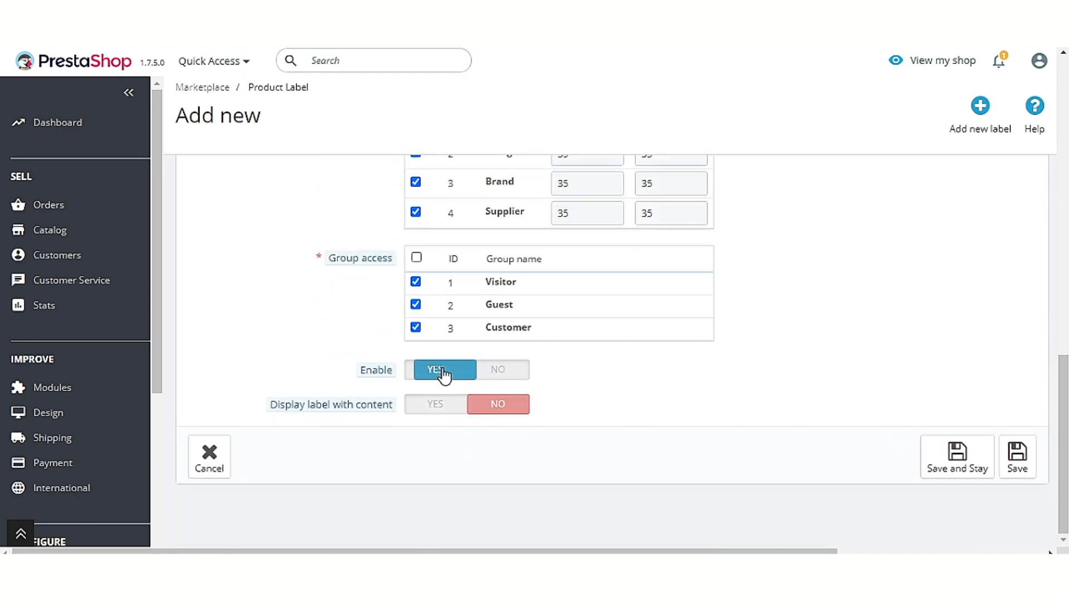
click(962, 462)
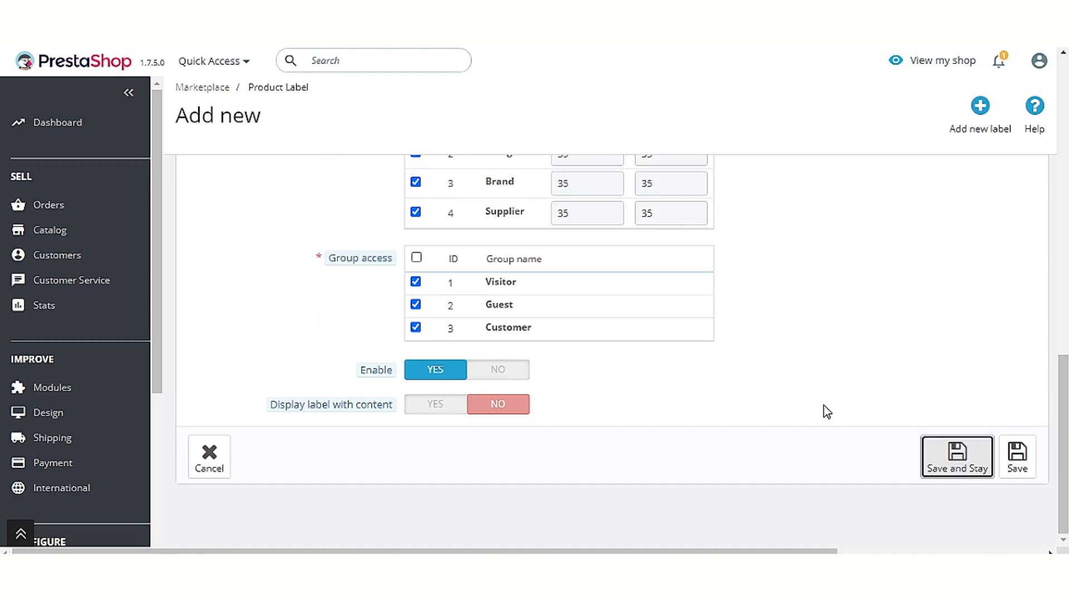